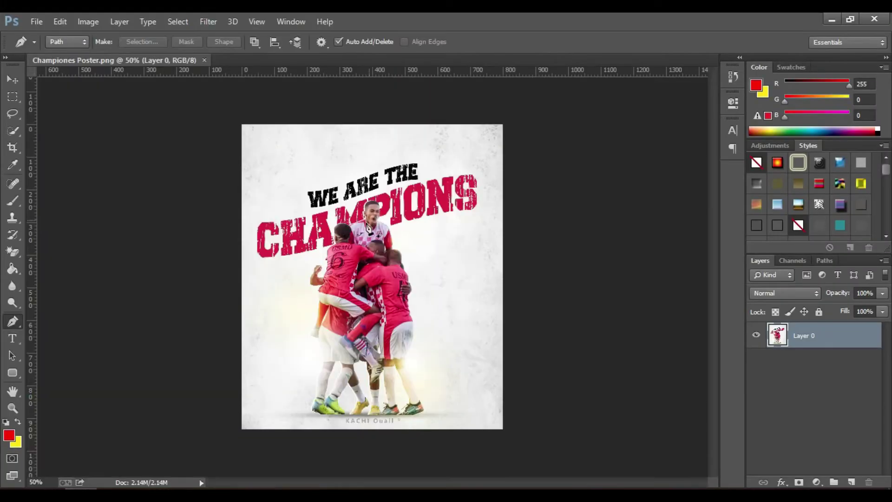
# Open the footballers photo _DSC3130.JPG
pyautogui.click(28, 21)
pyautogui.click(32, 51)
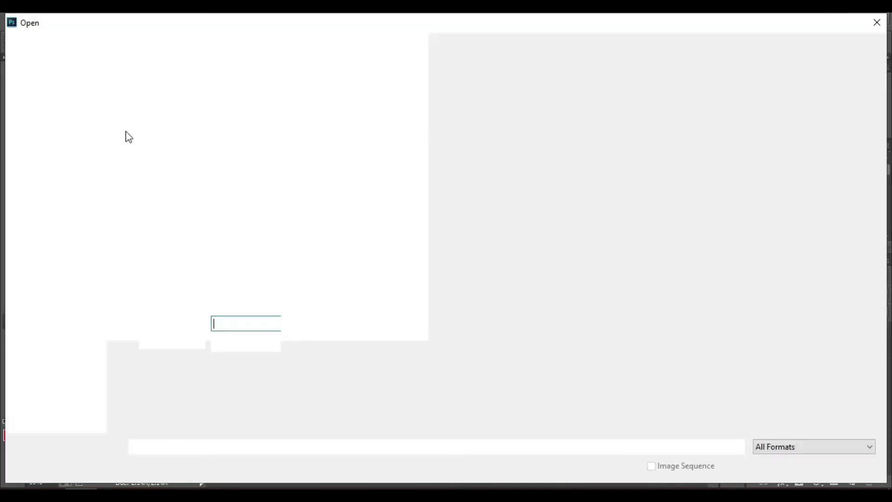
pyautogui.press('Escape')
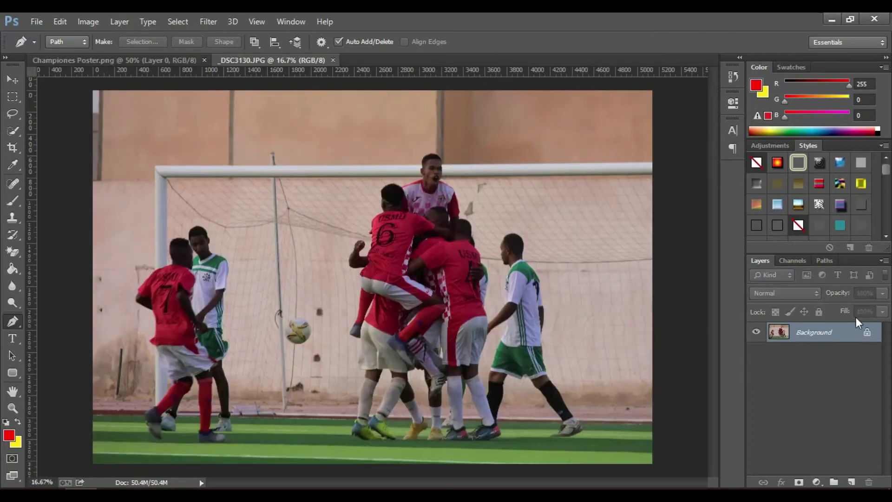
# Duplicate the Background layer and delete the original, leaving only Background copy
pyautogui.rightClick(837, 336)
pyautogui.click(802, 362)
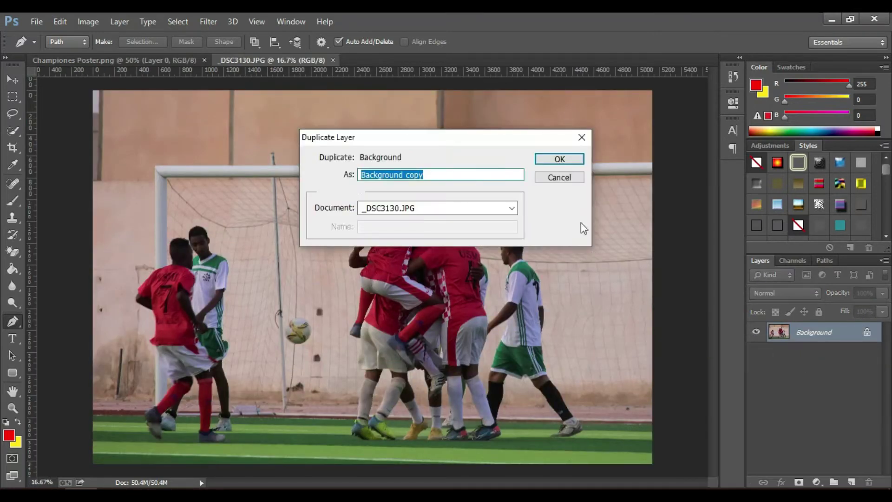
pyautogui.click(556, 161)
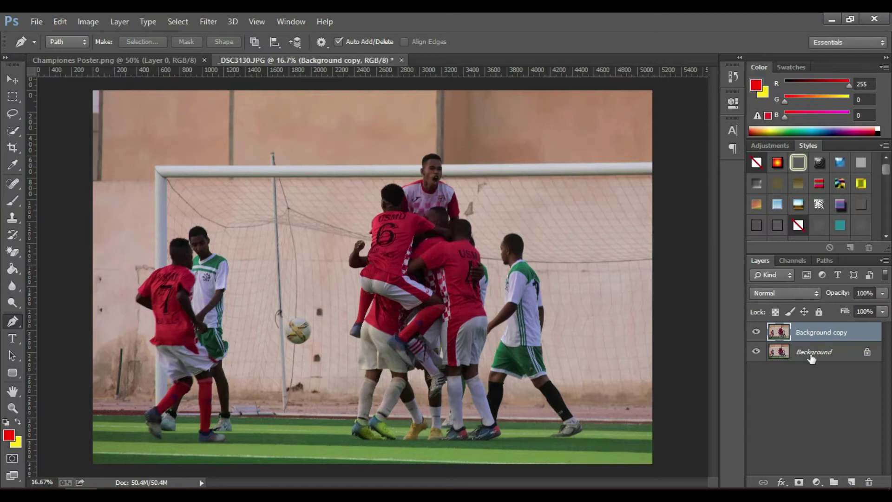
pyautogui.moveTo(817, 352); pyautogui.dragTo(868, 481)
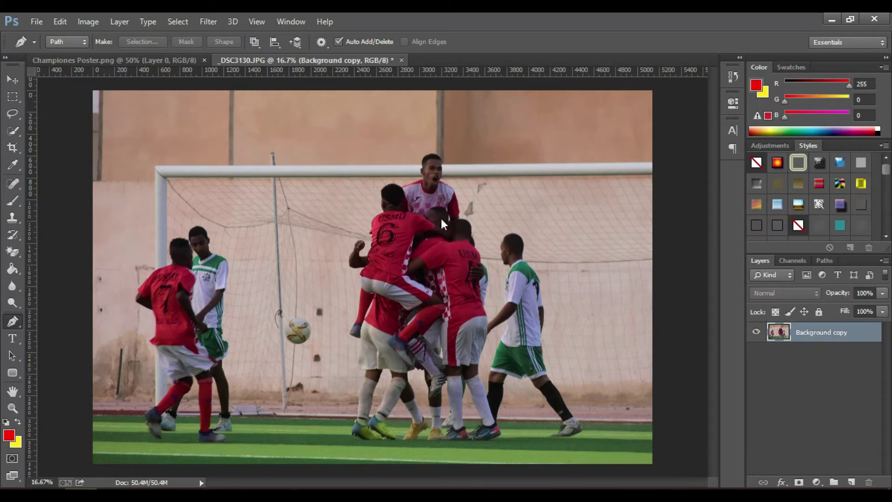
# Zoom in to about 182% on the shouting top player's head and shoulders
pyautogui.click(12, 408)
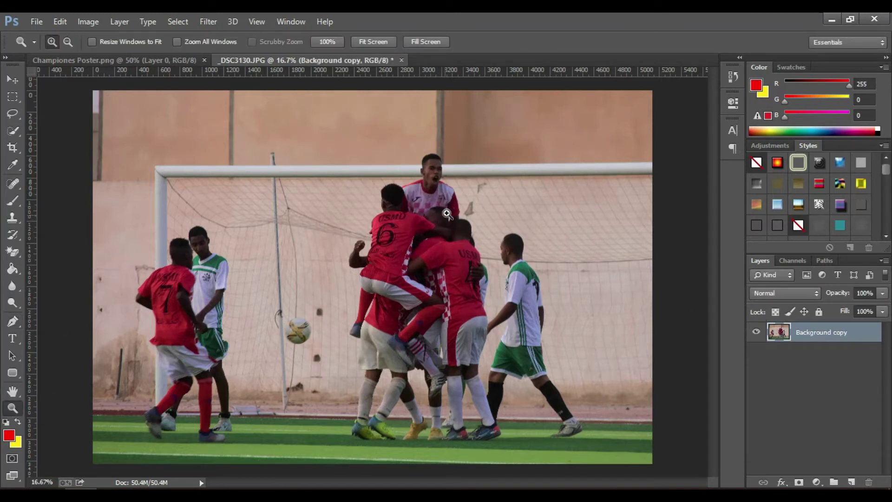
pyautogui.click(450, 198)
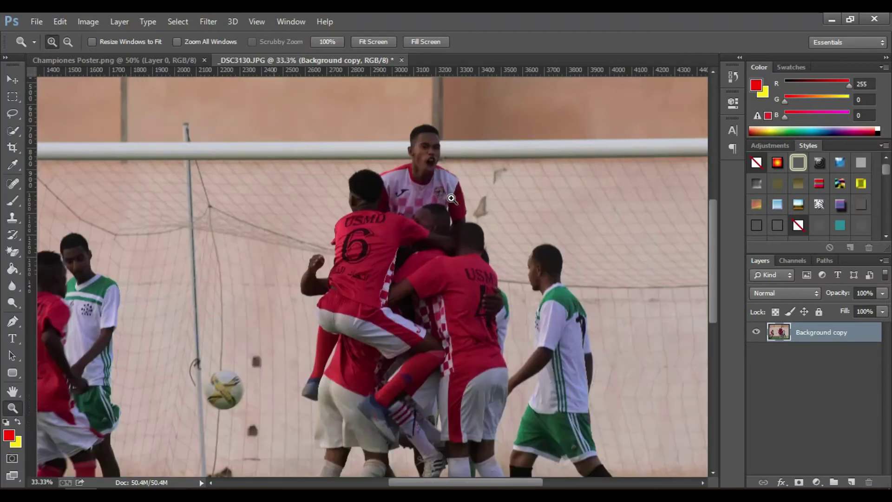
pyautogui.click(451, 198)
pyautogui.click(450, 199)
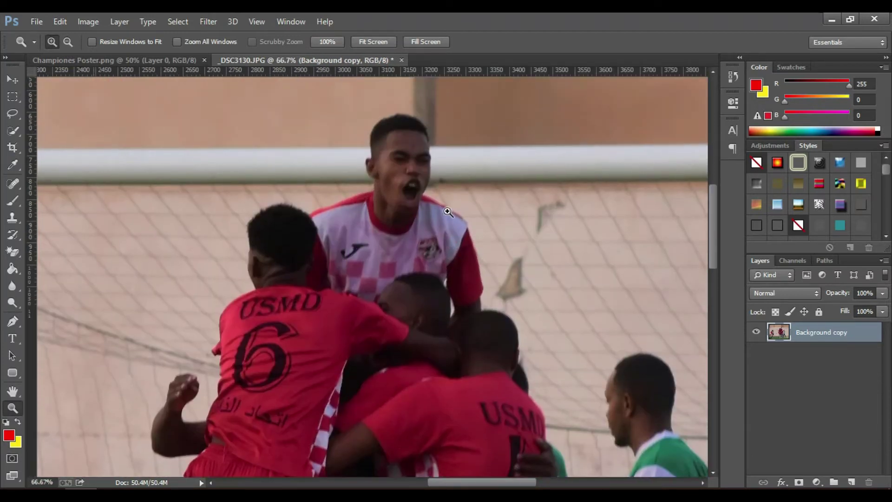
pyautogui.click(447, 211)
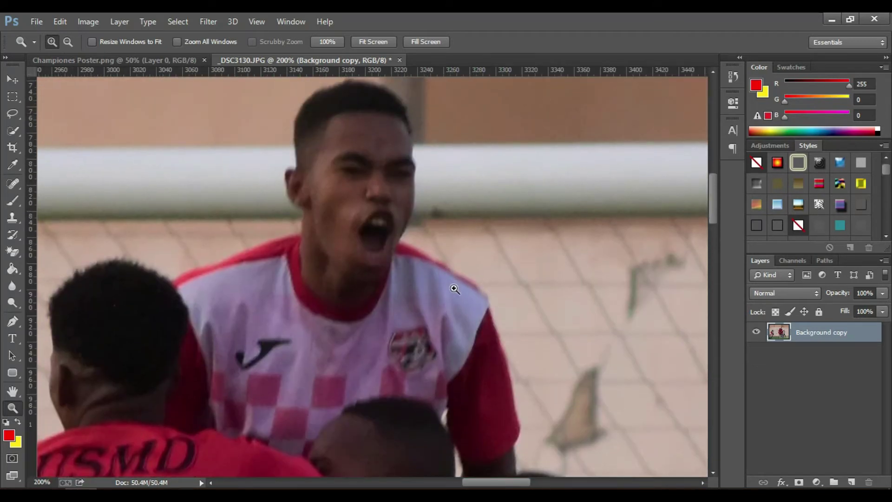
pyautogui.click(453, 288)
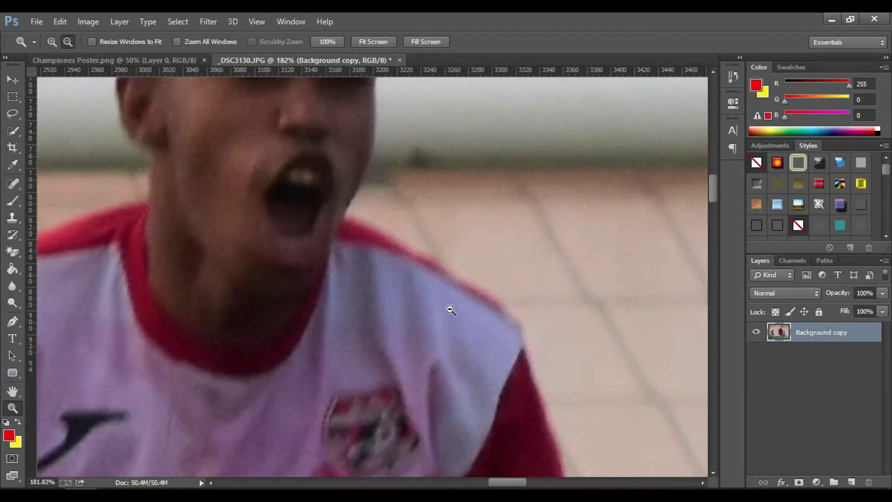
pyautogui.scroll(-1, 447, 308)
pyautogui.scroll(3, 227, 407)
pyautogui.scroll(1, 227, 407)
pyautogui.click(14, 322)
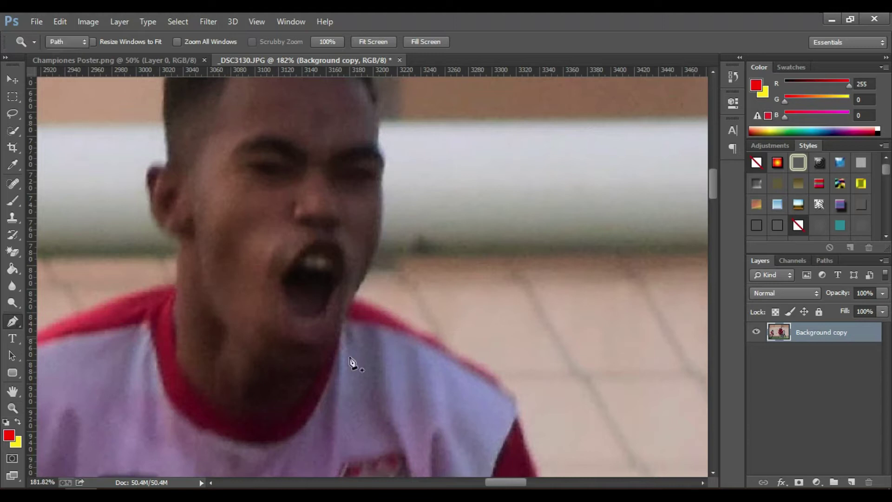
# Start the outline path at the shouting player's jaw, tracing around his hair and red collar
pyautogui.click(501, 387)
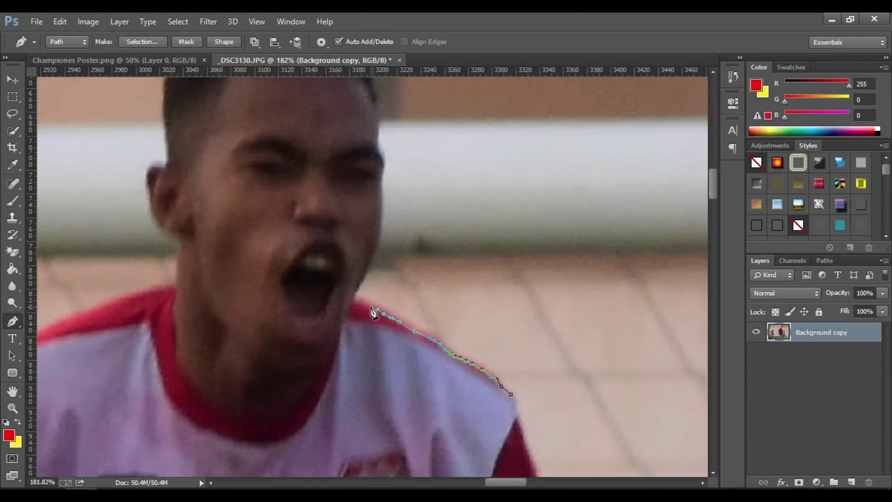
pyautogui.scroll(1, 357, 307)
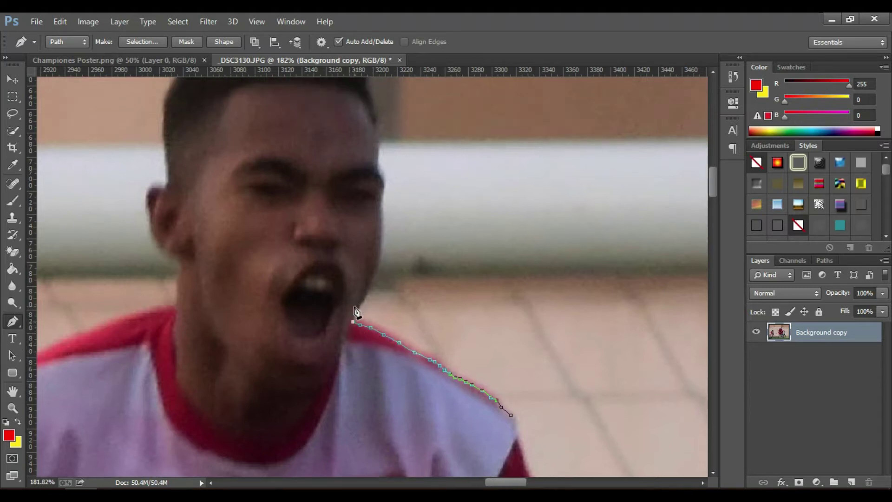
pyautogui.scroll(1, 362, 324)
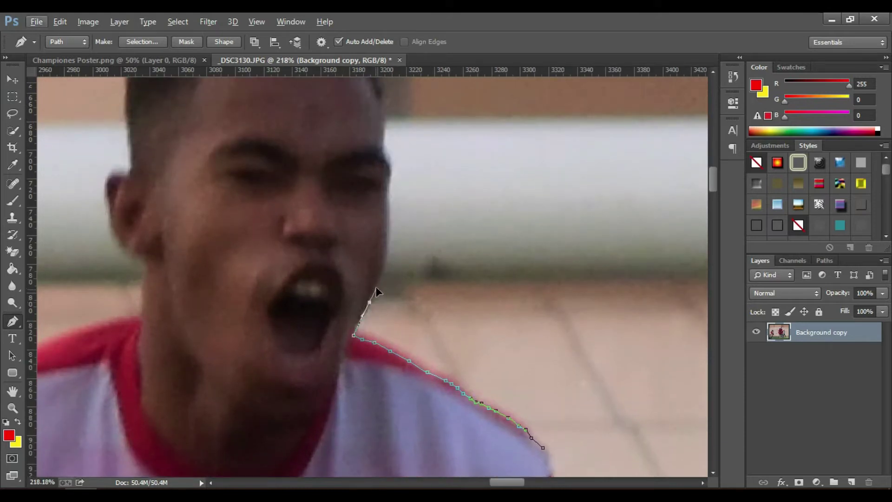
pyautogui.click(389, 219)
pyautogui.scroll(3, 396, 289)
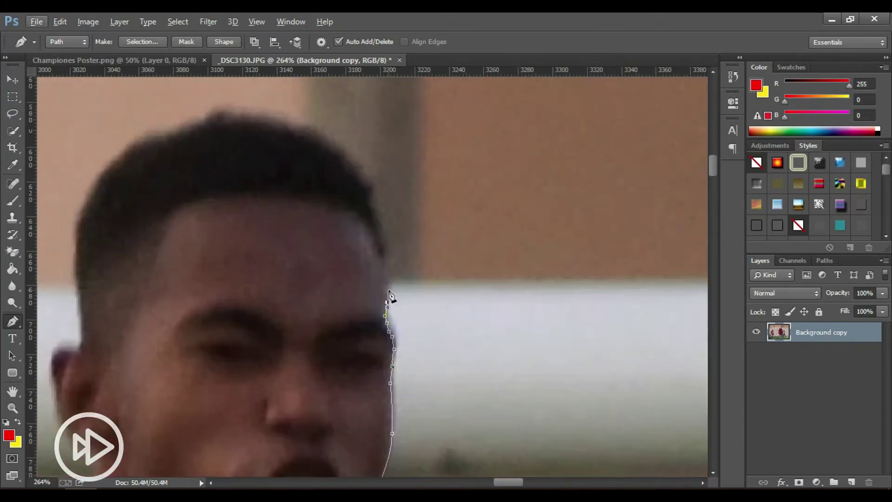
pyautogui.moveTo(388, 284)
pyautogui.mouseDown()
pyautogui.moveTo(206, 122)
pyautogui.moveTo(139, 145)
pyautogui.moveTo(95, 189)
pyautogui.mouseUp()
pyautogui.scroll(-2, 79, 260)
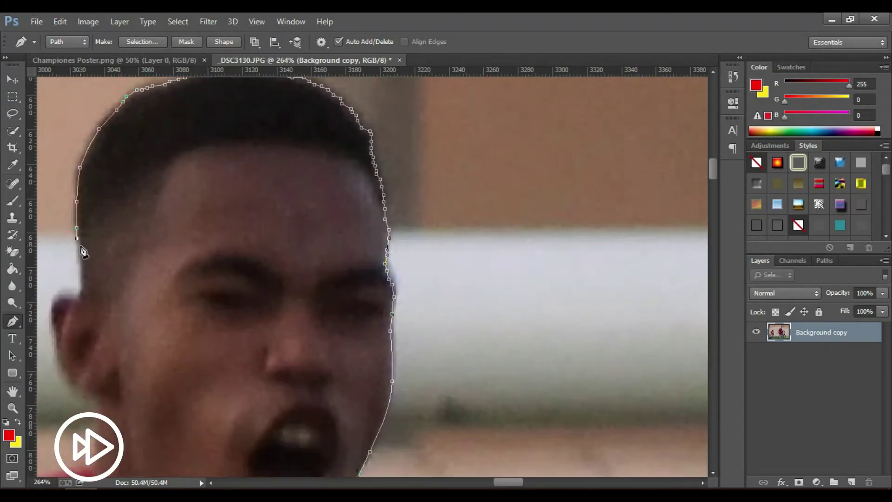
pyautogui.scroll(-3, 82, 395)
pyautogui.scroll(-2, 278, 233)
pyautogui.scroll(5, 534, 241)
pyautogui.moveTo(473, 223); pyautogui.dragTo(445, 297)
pyautogui.hscroll(-5, 445, 296)
pyautogui.moveTo(496, 440); pyautogui.dragTo(343, 411)
pyautogui.moveTo(249, 367); pyautogui.dragTo(135, 337)
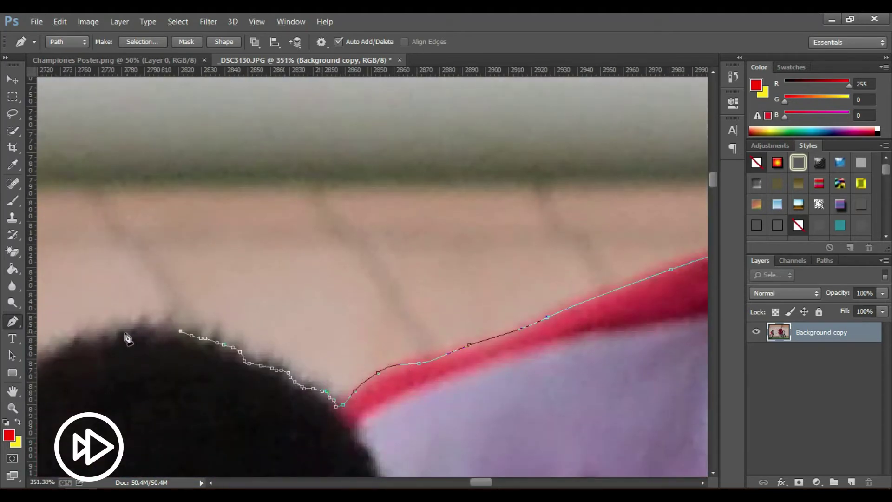
# Continue the path down the shirt's left edge and along its bottom toward the hand
pyautogui.scroll(-2, 136, 336)
pyautogui.moveTo(274, 216)
pyautogui.mouseDown()
pyautogui.moveTo(183, 294)
pyautogui.moveTo(186, 366)
pyautogui.moveTo(233, 346)
pyautogui.mouseUp()
pyautogui.scroll(-3, 183, 295)
pyautogui.scroll(2, 186, 366)
pyautogui.scroll(-3, 189, 384)
pyautogui.hscroll(-3, 252, 404)
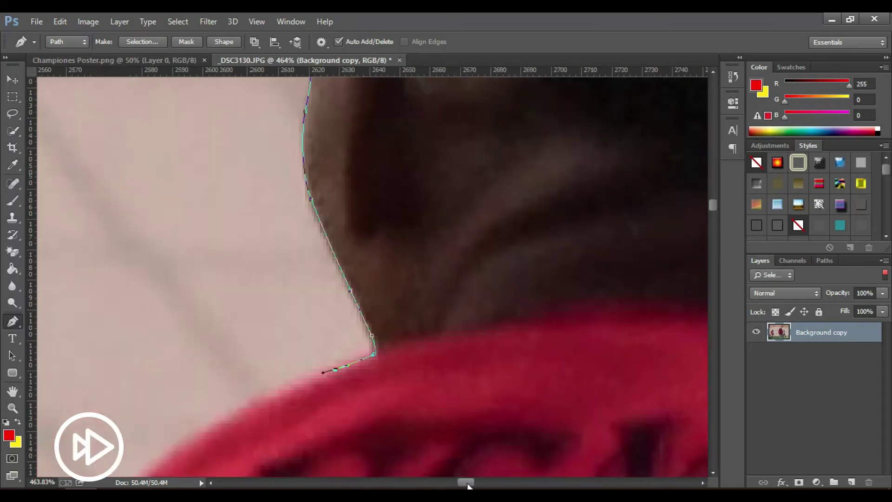
pyautogui.scroll(-5, 325, 368)
pyautogui.click(199, 307)
pyautogui.scroll(-2, 195, 338)
pyautogui.scroll(-1, 205, 375)
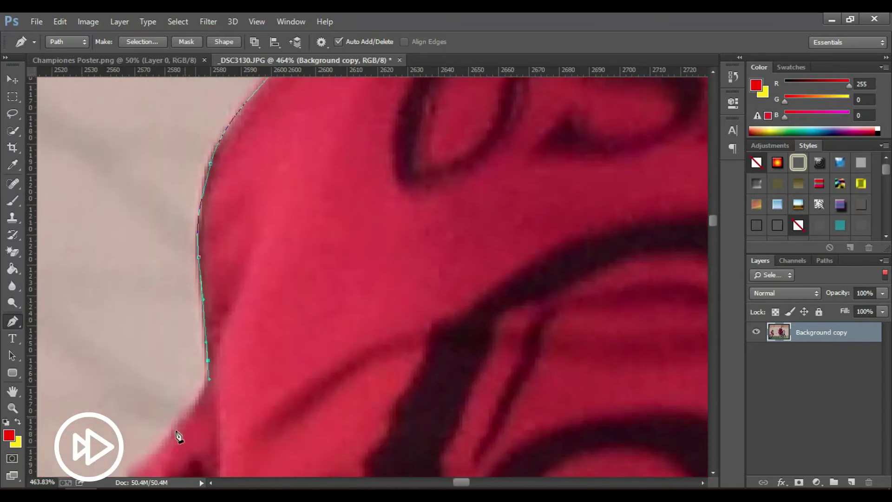
pyautogui.scroll(-4, 175, 434)
pyautogui.moveTo(175, 433); pyautogui.dragTo(127, 384)
pyautogui.scroll(-5, 167, 425)
pyautogui.click(192, 191)
pyautogui.click(210, 225)
pyautogui.click(205, 266)
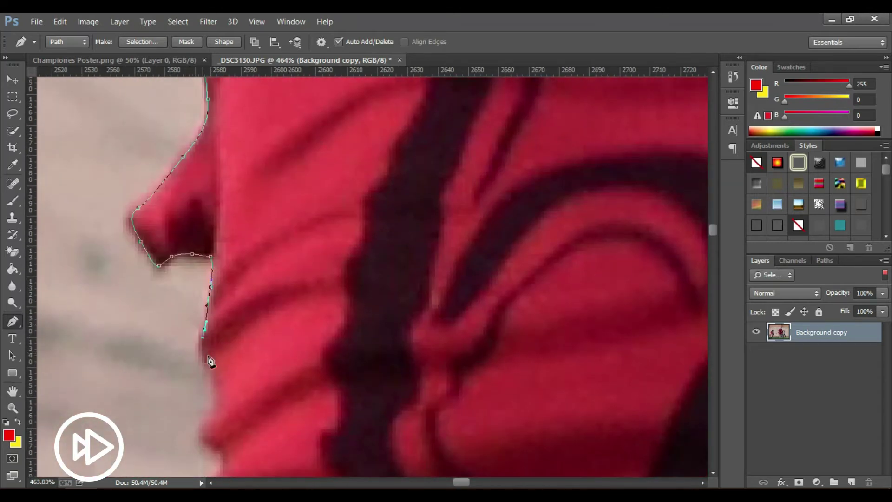
pyautogui.click(213, 312)
pyautogui.moveTo(210, 352); pyautogui.dragTo(202, 358)
pyautogui.scroll(-5, 199, 408)
pyautogui.scroll(-5, 145, 352)
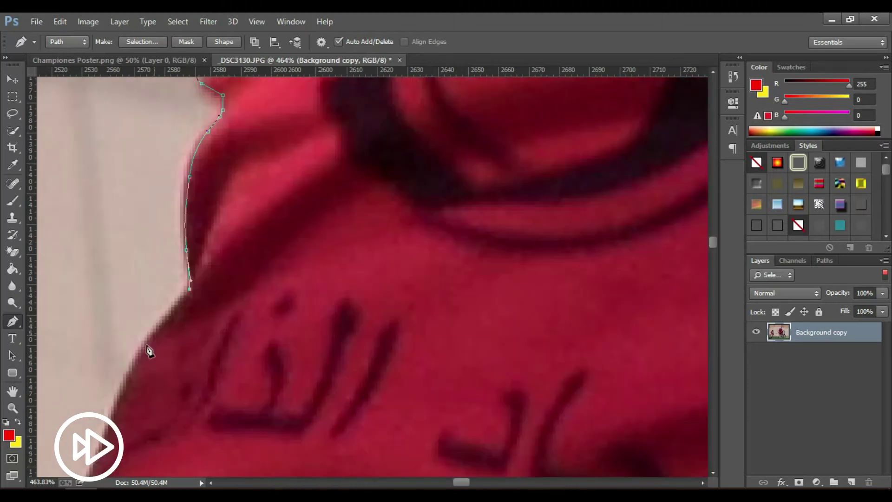
pyautogui.scroll(-2, 84, 368)
pyautogui.moveTo(461, 481)
pyautogui.mouseDown()
pyautogui.moveTo(445, 485)
pyautogui.moveTo(454, 485)
pyautogui.mouseUp()
pyautogui.click(269, 352)
pyautogui.click(249, 318)
pyautogui.moveTo(289, 228); pyautogui.dragTo(306, 213)
# Trace the path around the raised fist and up the arm
pyautogui.scroll(2, 382, 263)
pyautogui.click(385, 247)
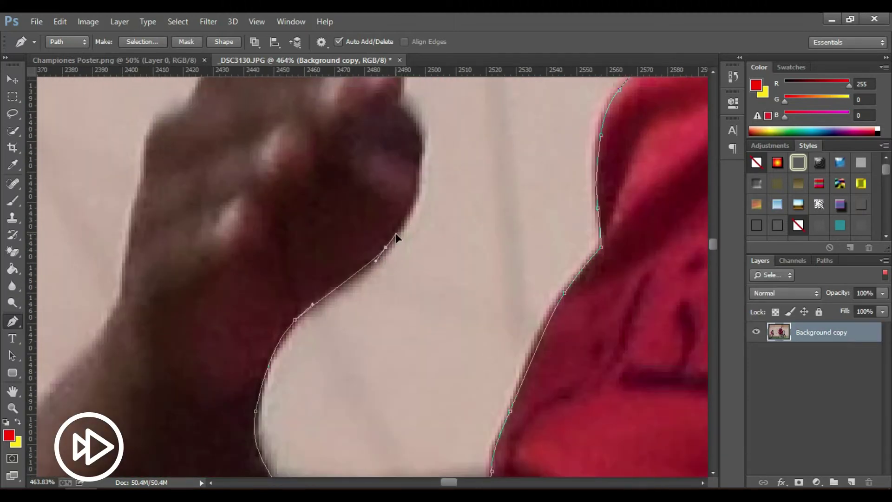
pyautogui.click(416, 190)
pyautogui.click(422, 142)
pyautogui.scroll(2, 421, 179)
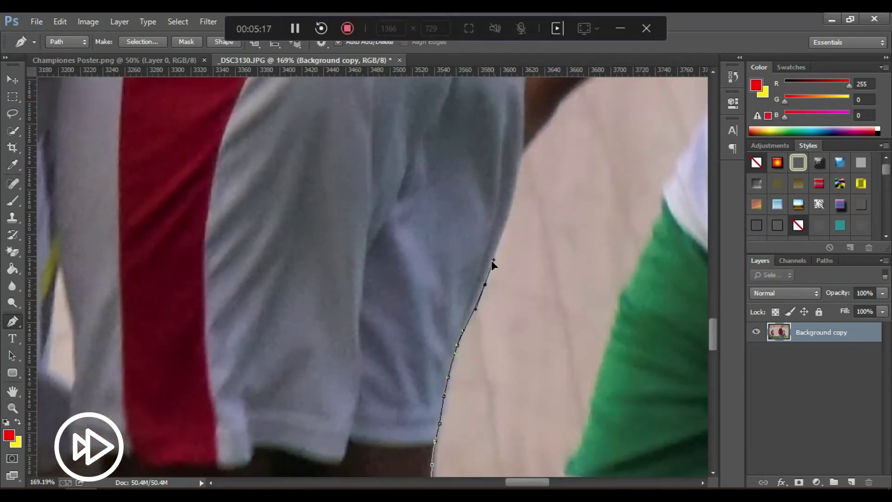
pyautogui.scroll(3, 494, 264)
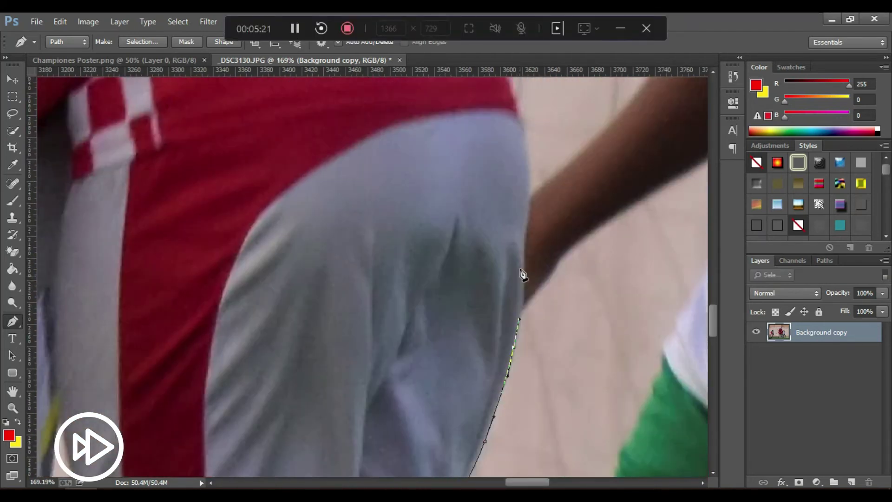
pyautogui.scroll(3, 521, 223)
pyautogui.click(516, 190)
pyautogui.click(496, 135)
pyautogui.click(484, 114)
pyautogui.scroll(9, 495, 170)
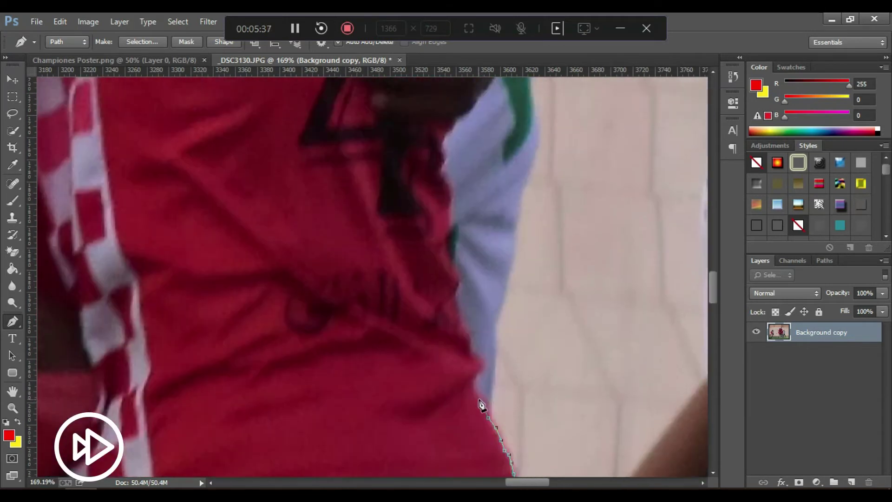
# Continue the outline up the shirt side, green sleeve and shoulder
pyautogui.click(447, 182)
pyautogui.scroll(7, 444, 181)
pyautogui.click(442, 387)
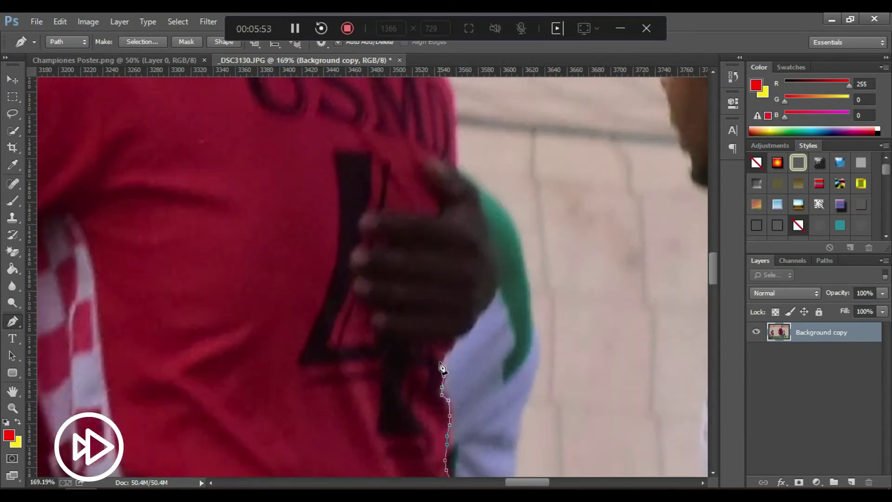
pyautogui.click(476, 318)
pyautogui.click(485, 308)
pyautogui.click(493, 295)
pyautogui.click(497, 285)
pyautogui.scroll(1, 497, 292)
pyautogui.click(483, 248)
pyautogui.scroll(1, 483, 249)
pyautogui.scroll(2, 446, 242)
pyautogui.click(439, 247)
pyautogui.scroll(5, 432, 241)
pyautogui.click(403, 345)
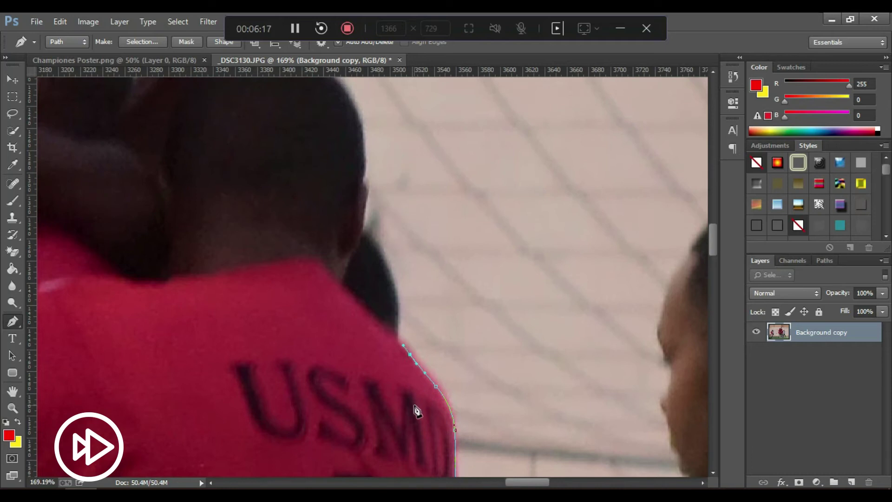
# Complete the outline around the back of the head and up the red sleeve
pyautogui.scroll(3, 368, 191)
pyautogui.click(362, 236)
pyautogui.click(332, 182)
pyautogui.click(277, 157)
pyautogui.click(239, 157)
pyautogui.scroll(7, 234, 153)
pyautogui.click(242, 309)
pyautogui.scroll(2, 239, 307)
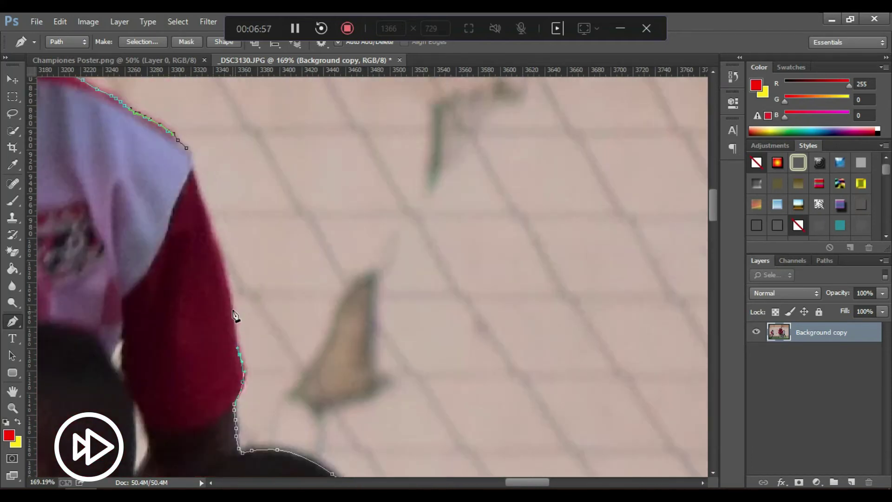
pyautogui.click(239, 353)
pyautogui.click(234, 311)
pyautogui.click(223, 276)
pyautogui.click(217, 244)
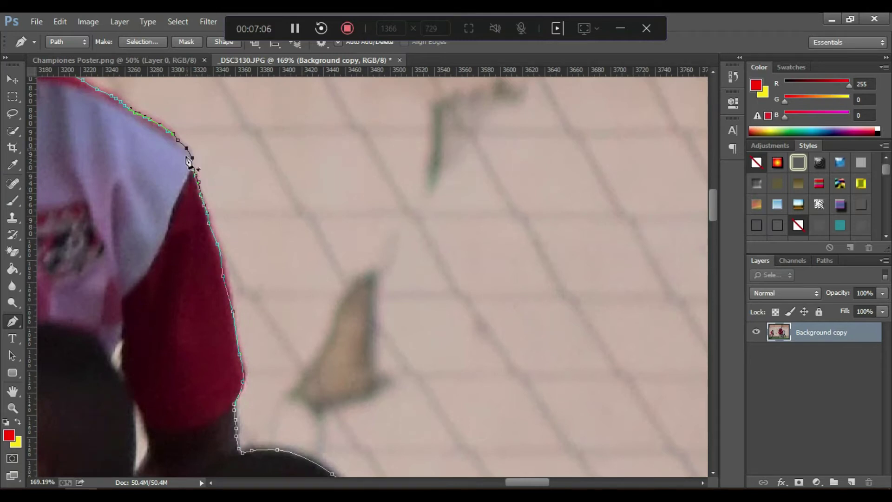
pyautogui.scroll(-2, 165, 261)
pyautogui.scroll(-2, 165, 263)
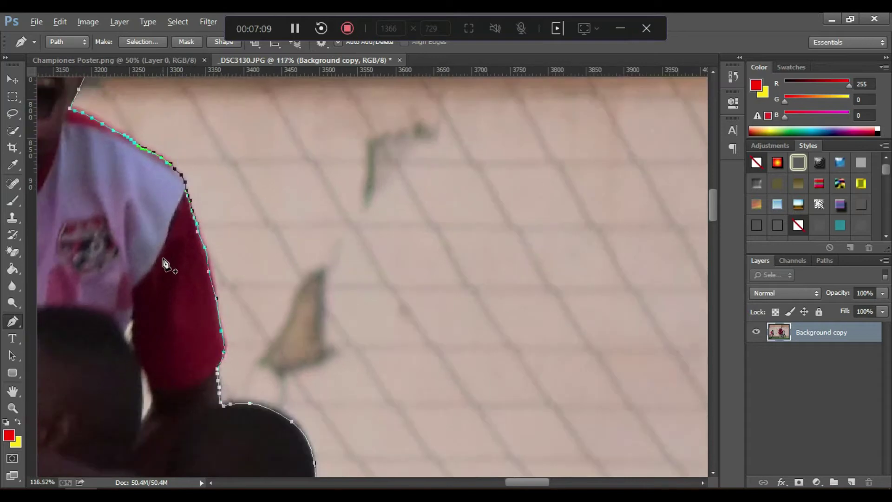
pyautogui.scroll(-2, 166, 263)
pyautogui.scroll(-2, 166, 265)
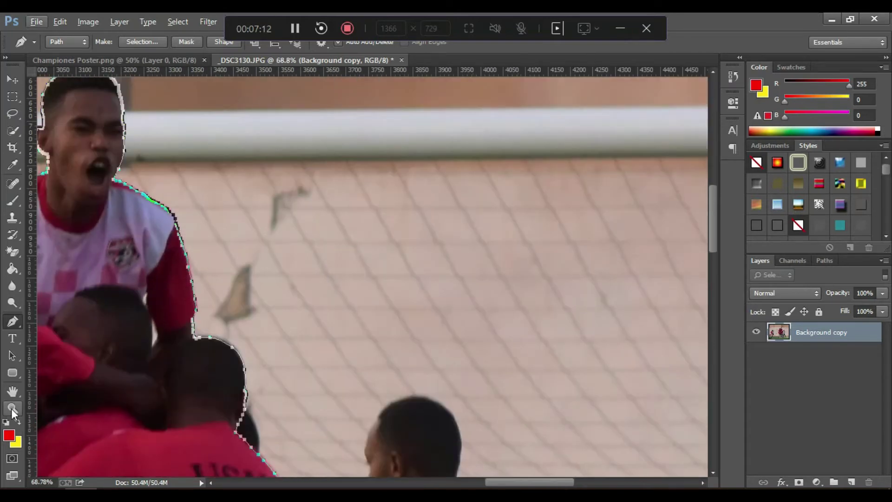
# Fit the photo in the window and convert the traced path to a selection with 0.3-pixel feather
pyautogui.click(11, 407)
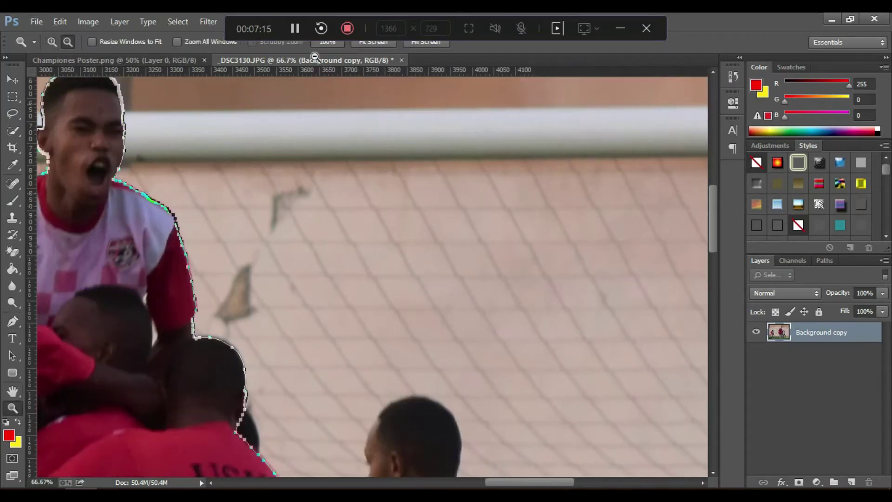
pyautogui.click(327, 43)
pyautogui.click(358, 43)
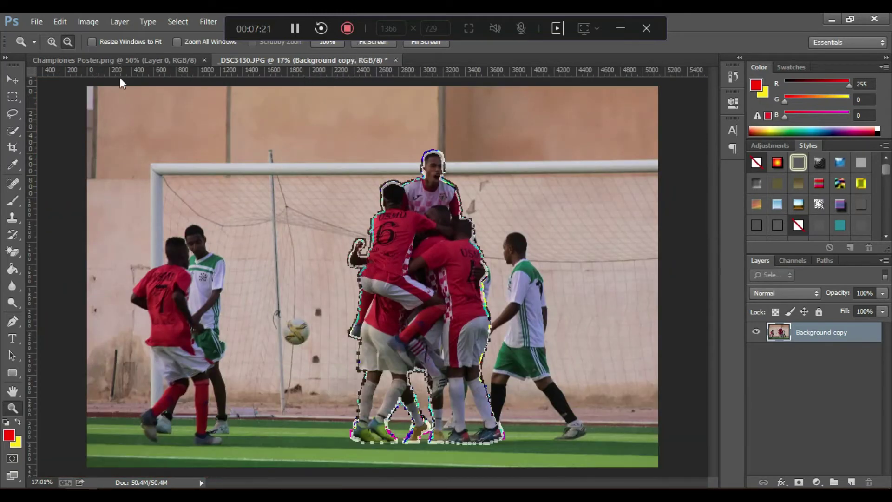
pyautogui.click(13, 97)
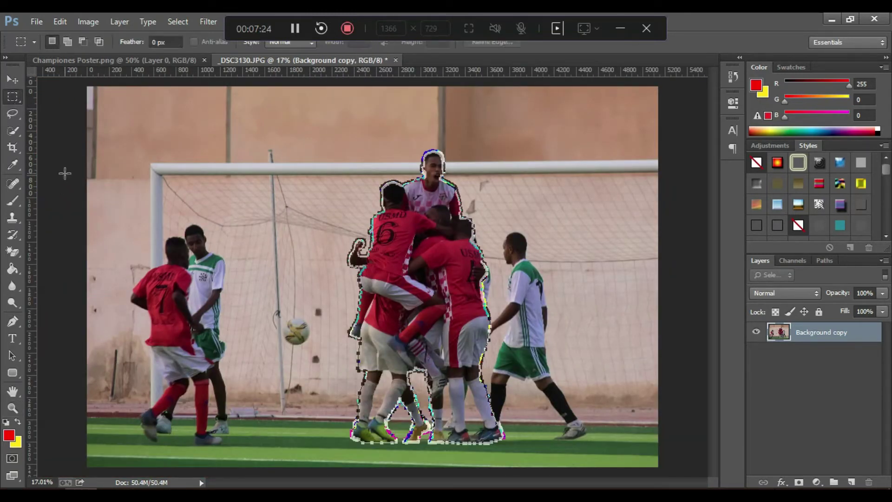
pyautogui.click(19, 319)
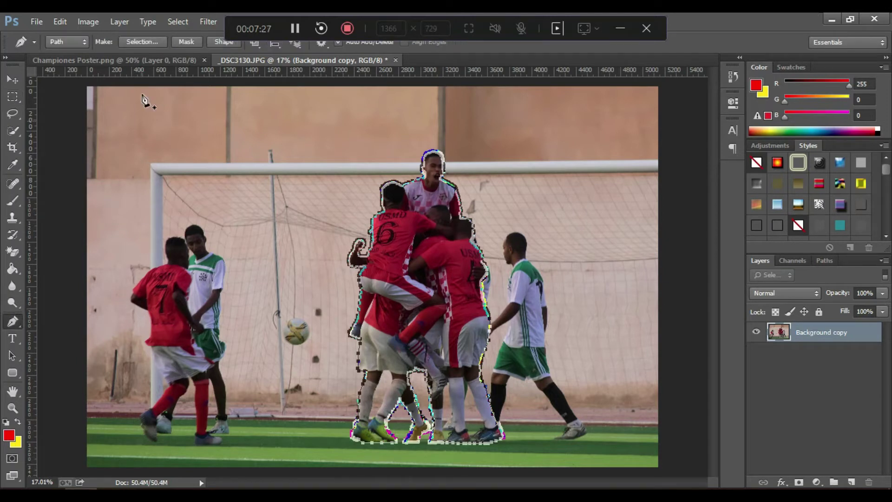
pyautogui.click(144, 43)
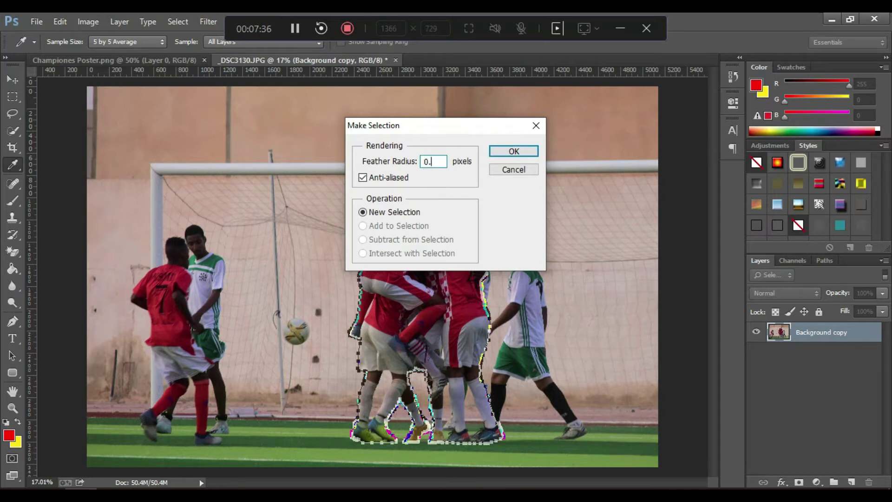
pyautogui.click(513, 151)
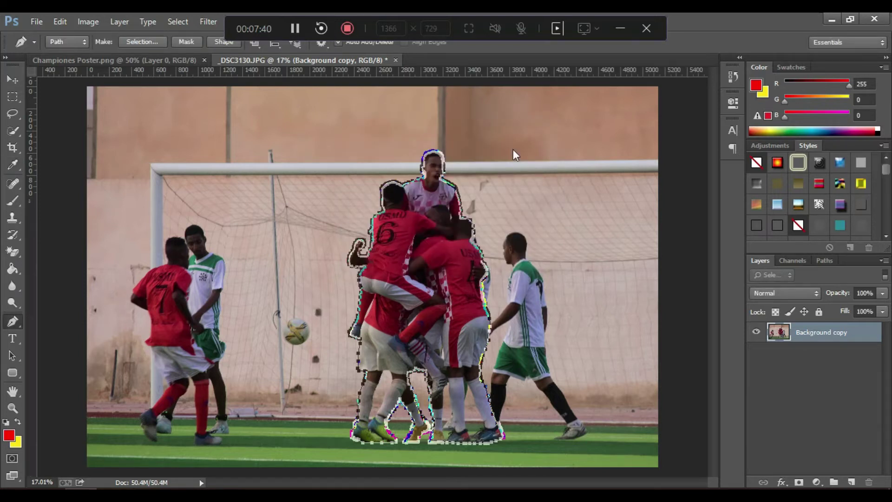
# Invert the selection, delete the background around the players, and deselect
pyautogui.click(178, 22)
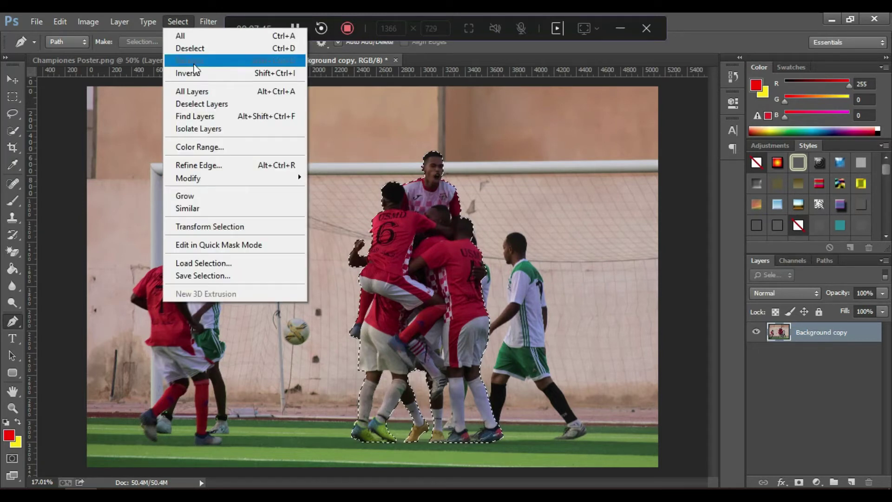
pyautogui.click(192, 73)
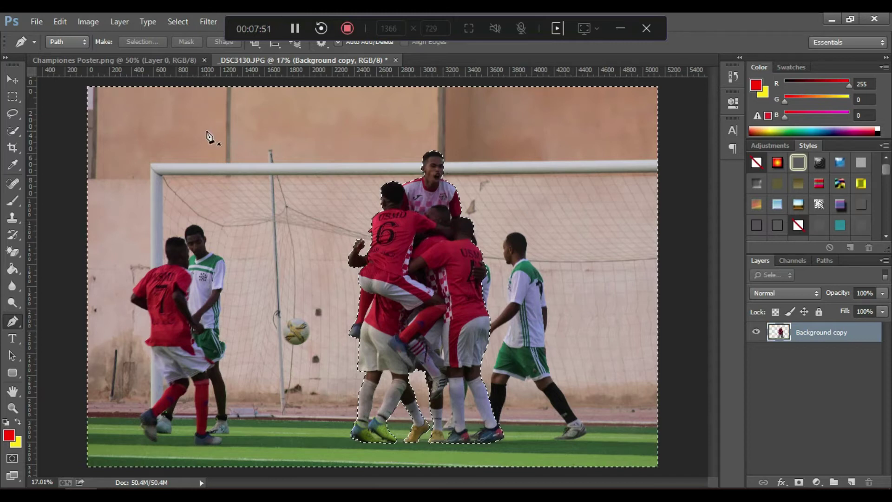
pyautogui.press('Delete')
pyautogui.click(13, 96)
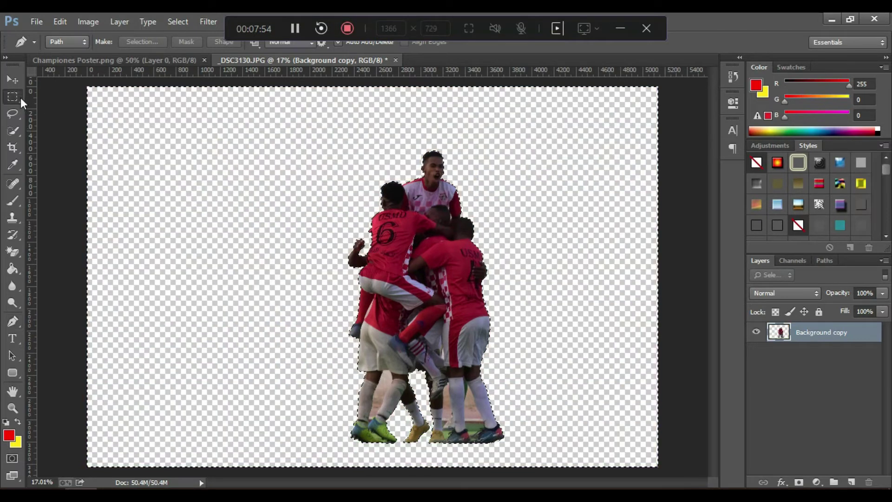
pyautogui.click(251, 231)
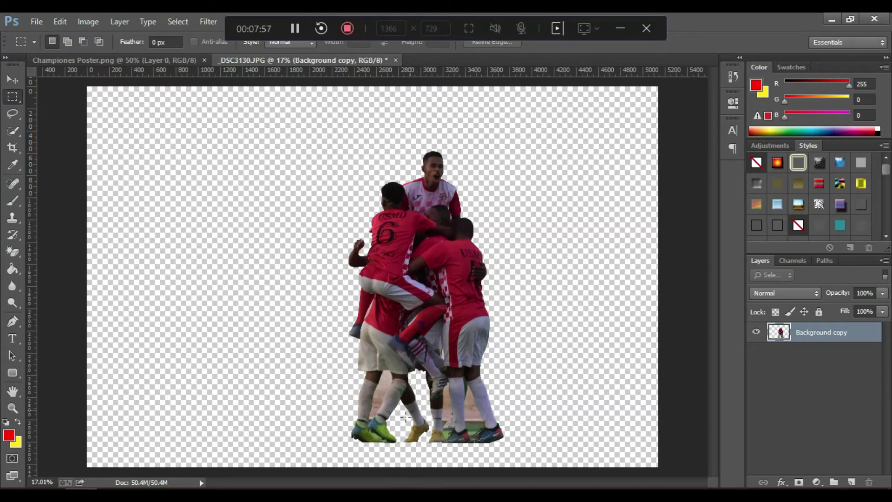
# Zoom to the lower legs and trace a closed path around the gap between the green-booted player's legs
pyautogui.scroll(2, 386, 367)
pyautogui.scroll(2, 372, 347)
pyautogui.scroll(2, 366, 338)
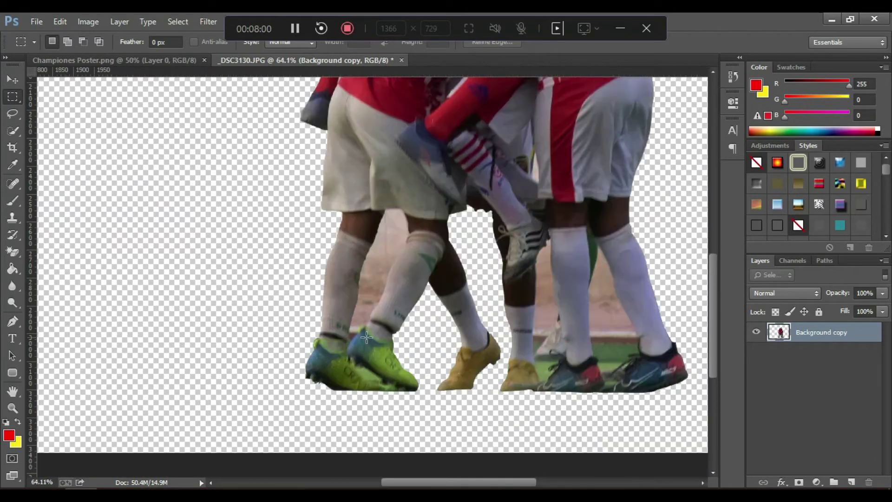
pyautogui.scroll(1, 372, 332)
pyautogui.scroll(1, 425, 262)
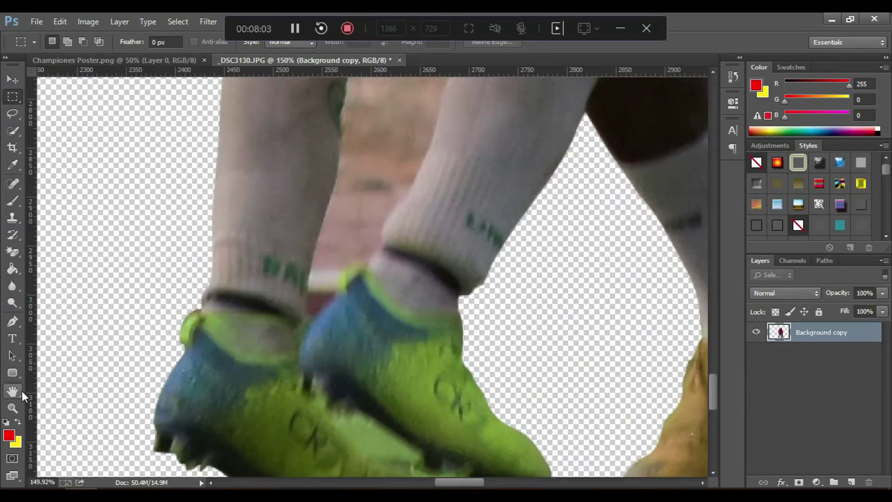
pyautogui.click(22, 391)
pyautogui.moveTo(339, 265); pyautogui.dragTo(293, 364)
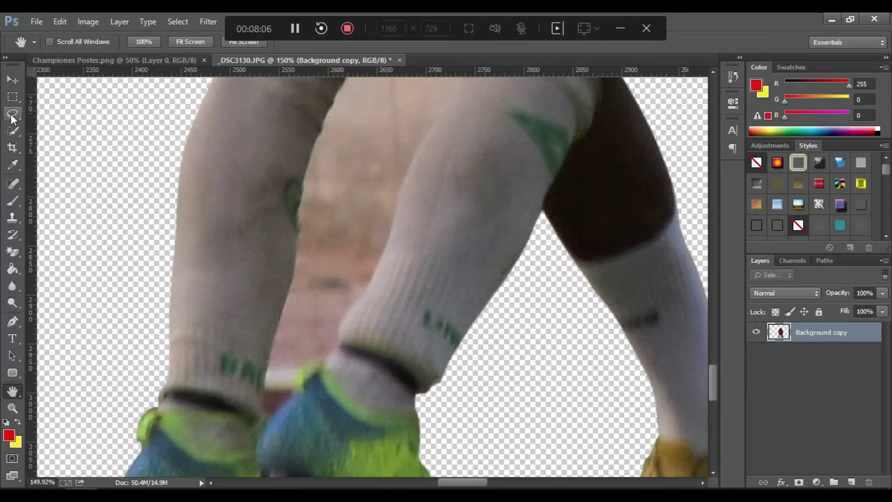
pyautogui.click(12, 321)
pyautogui.moveTo(291, 395); pyautogui.dragTo(300, 380)
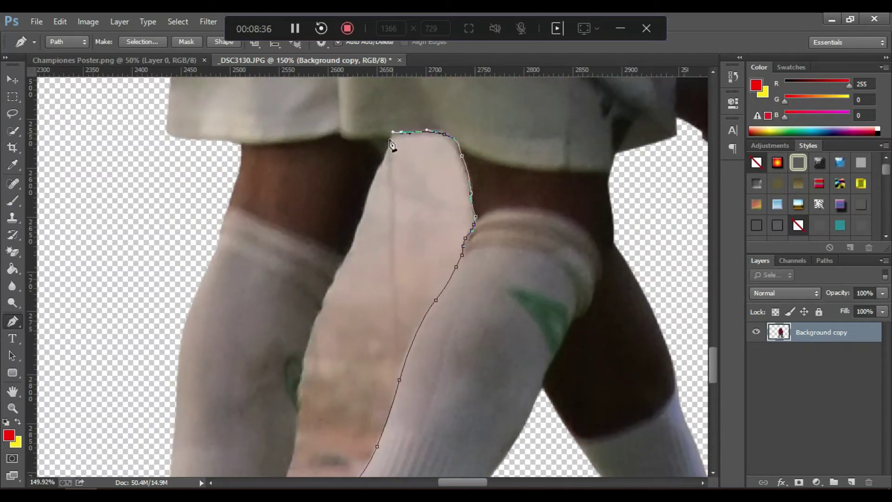
pyautogui.click(385, 151)
pyautogui.click(378, 168)
pyautogui.click(362, 214)
pyautogui.click(358, 224)
pyautogui.click(353, 238)
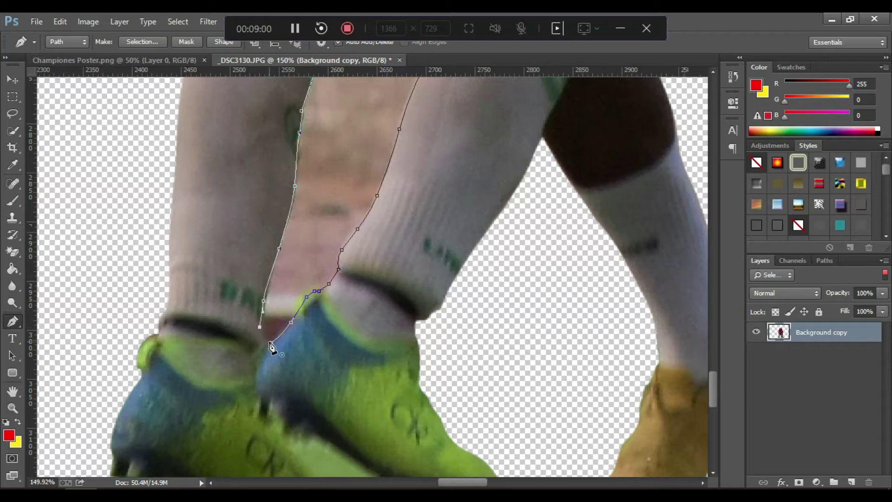
pyautogui.click(272, 340)
# Turn the path into a selection and delete the leftover background between the legs
pyautogui.click(142, 41)
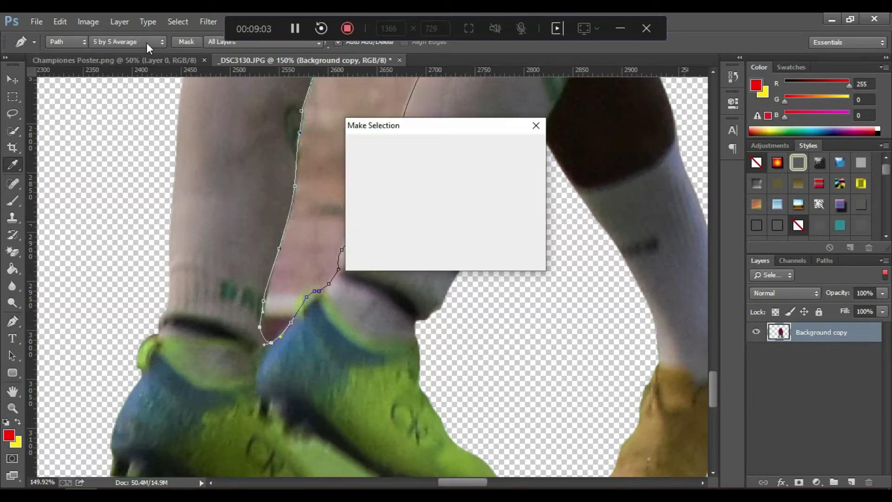
pyautogui.click(513, 151)
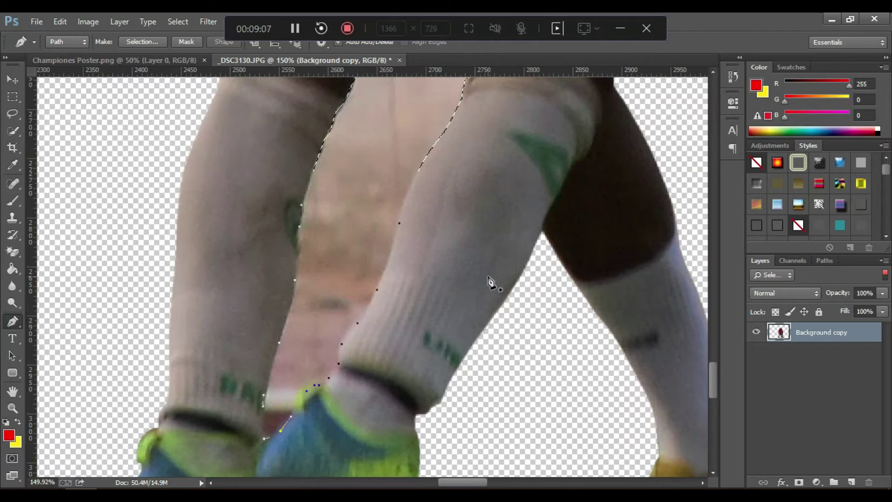
pyautogui.hotkey('ctrl', 'Return')
pyautogui.press('Delete')
# Zoom out and start a new path along another white sock
pyautogui.hotkey('ctrl', '-')
pyautogui.hotkey('ctrl', '-')
pyautogui.scroll(2, 463, 478)
pyautogui.moveTo(462, 479); pyautogui.dragTo(516, 483)
pyautogui.scroll(-2, 418, 339)
pyautogui.scroll(1, 392, 313)
pyautogui.scroll(1, 388, 304)
pyautogui.scroll(-1, 388, 304)
pyautogui.scroll(3, 374, 258)
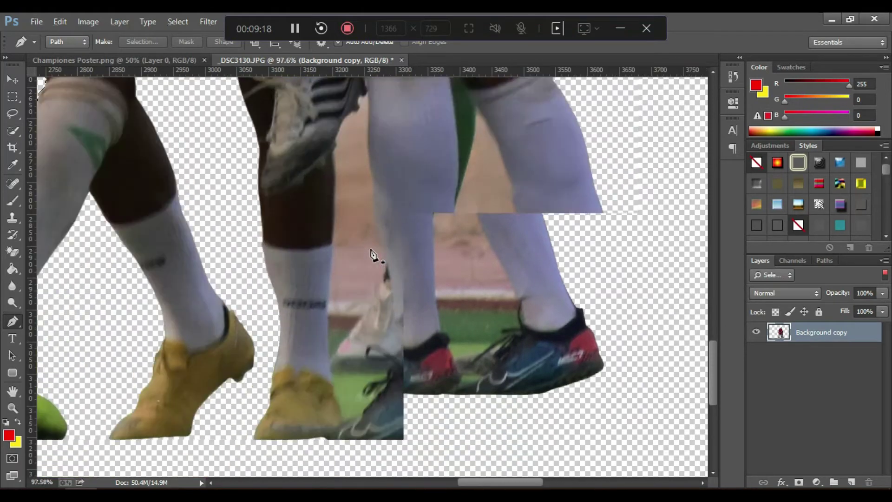
pyautogui.scroll(2, 374, 257)
pyautogui.scroll(1, 369, 223)
pyautogui.scroll(3, 367, 186)
# Trace a pen path along the sock and shoe edge of the background gap between the legs
pyautogui.press('alt')
pyautogui.scroll(-3, 383, 201)
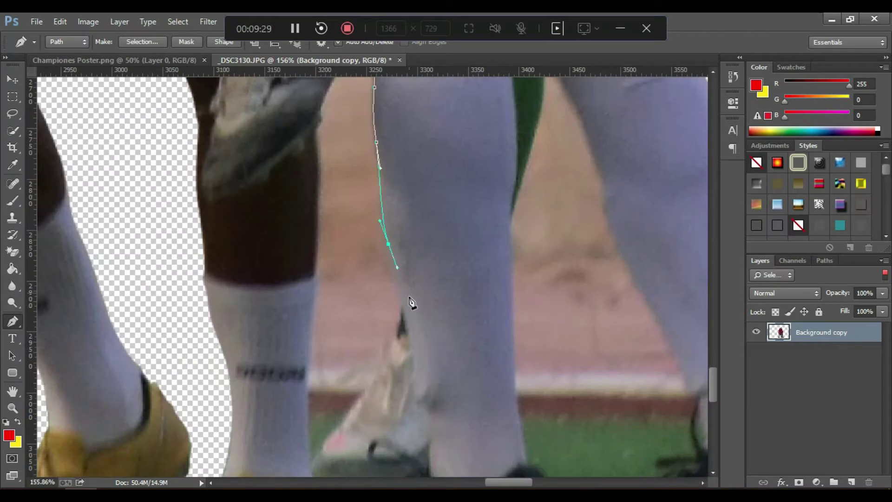
pyautogui.click(404, 194)
pyautogui.scroll(-3, 412, 302)
pyautogui.click(416, 266)
pyautogui.click(427, 296)
pyautogui.click(430, 330)
pyautogui.click(369, 342)
pyautogui.click(400, 349)
pyautogui.click(409, 354)
pyautogui.click(403, 375)
pyautogui.click(386, 383)
pyautogui.click(367, 392)
# Continue the path around the shoe's sole and up the dark leg, closing it around the gap
pyautogui.click(382, 411)
pyautogui.click(355, 438)
pyautogui.click(332, 443)
pyautogui.click(327, 421)
pyautogui.click(316, 394)
pyautogui.click(315, 370)
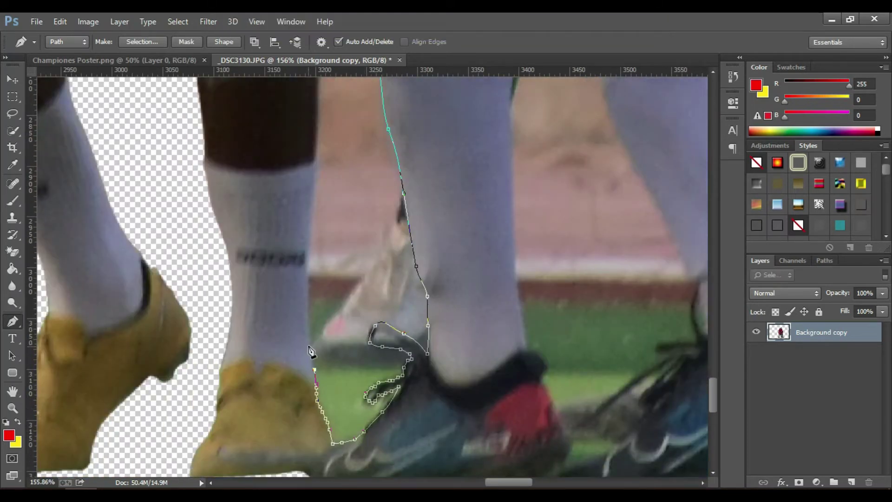
pyautogui.scroll(3, 308, 245)
pyautogui.click(315, 266)
pyautogui.click(318, 221)
pyautogui.click(318, 175)
pyautogui.scroll(3, 321, 169)
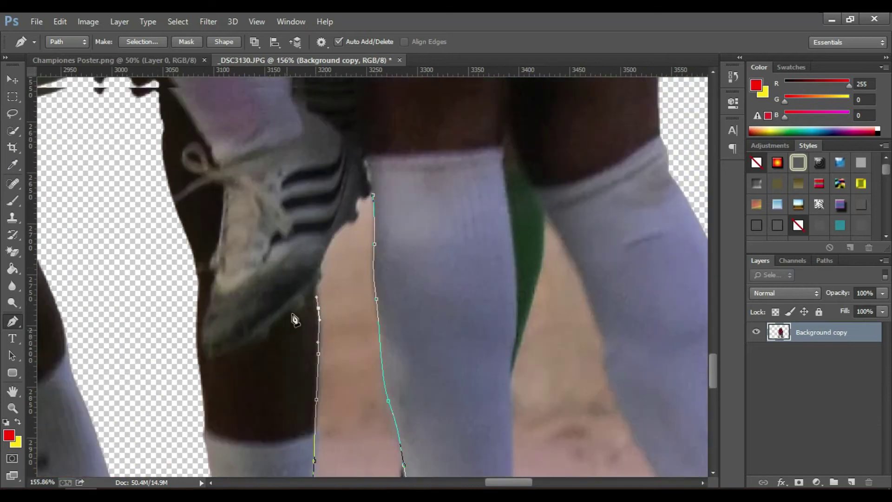
pyautogui.click(319, 268)
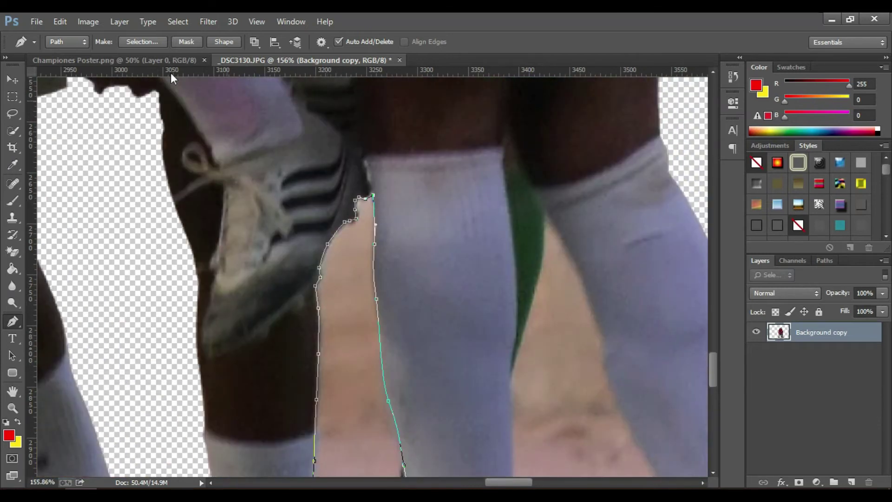
# Convert the closed path to a selection and delete the background inside it
pyautogui.click(142, 41)
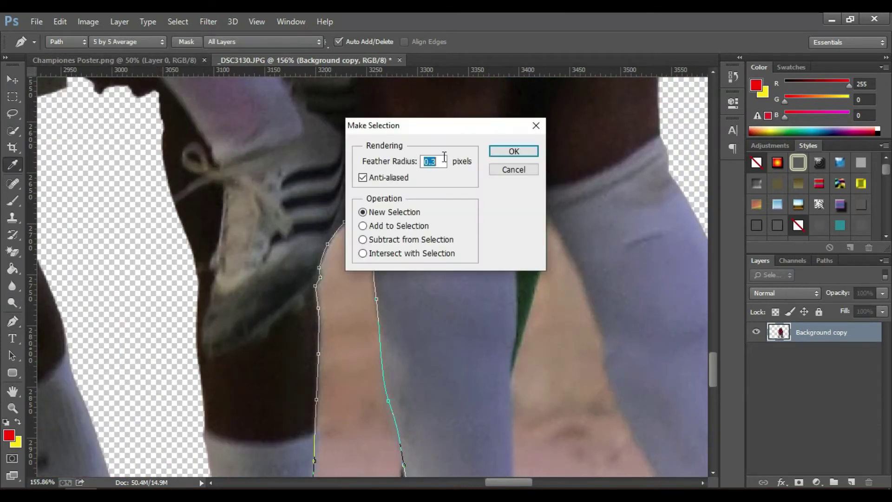
pyautogui.click(513, 153)
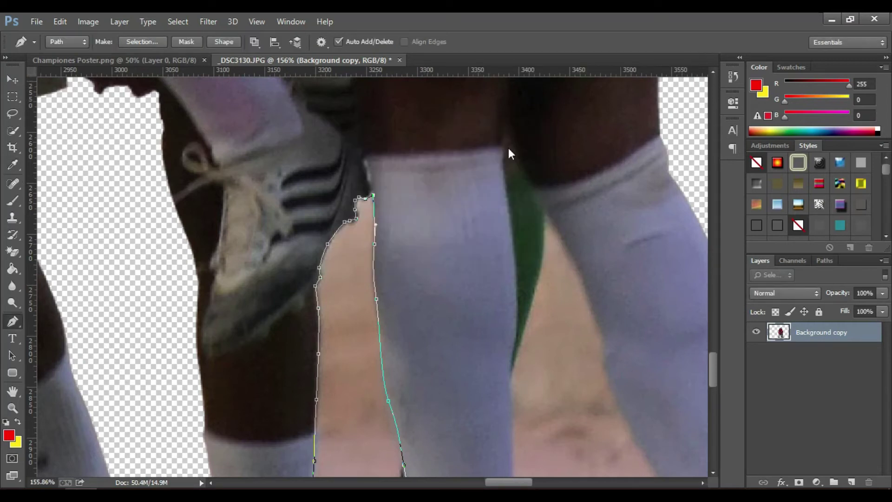
pyautogui.press('Delete')
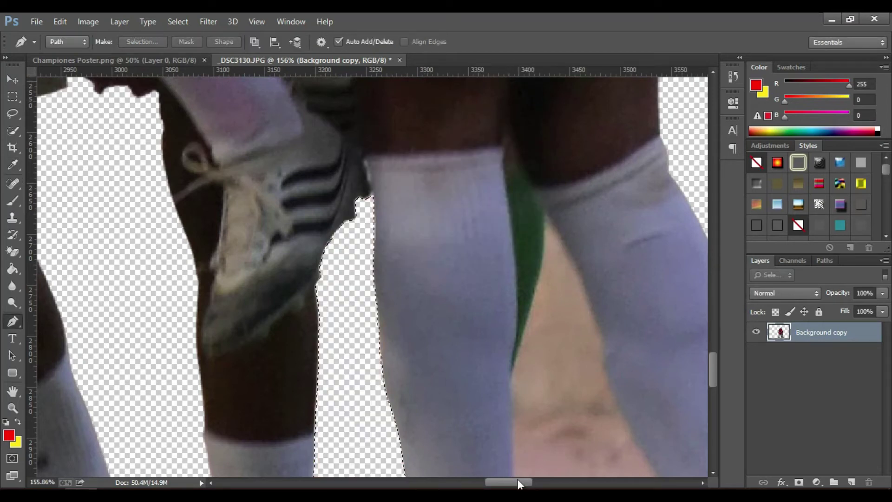
pyautogui.moveTo(519, 483); pyautogui.dragTo(534, 483)
pyautogui.scroll(5, 340, 223)
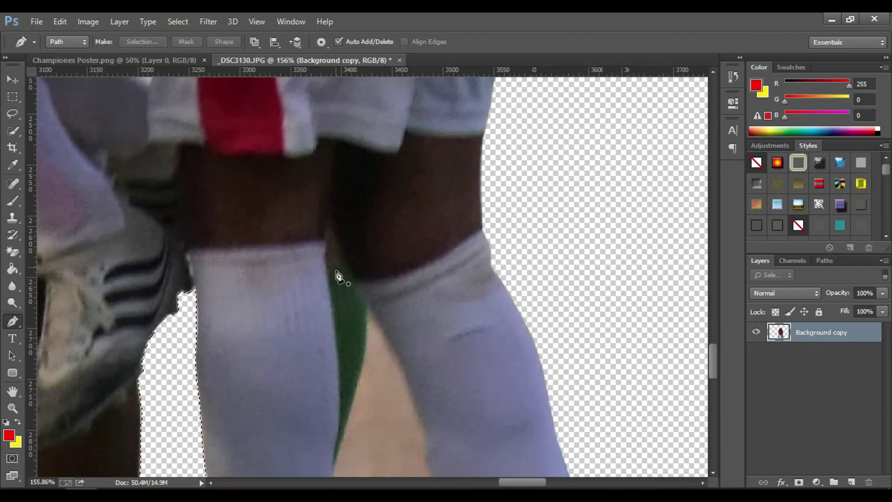
pyautogui.scroll(3, 338, 288)
pyautogui.scroll(1, 340, 218)
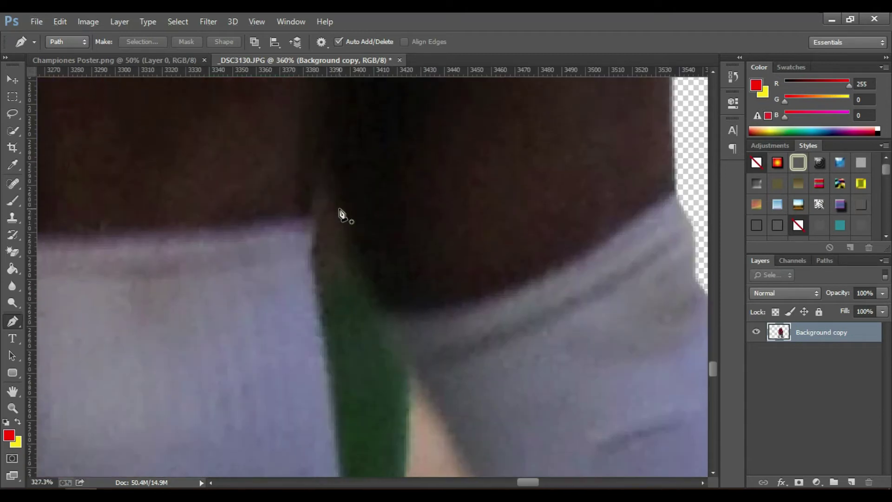
pyautogui.scroll(-1, 339, 200)
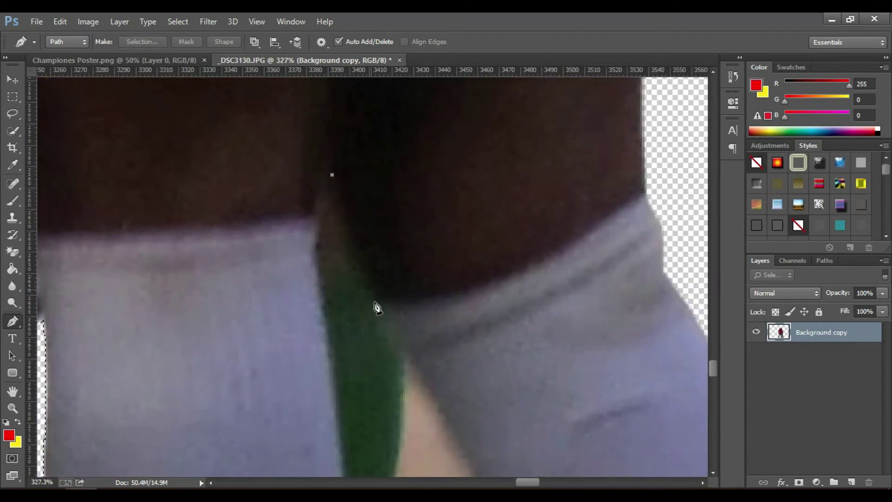
pyautogui.scroll(-1, 424, 393)
# Trace a second gap along the calf and around the other shoe, and make it a selection
pyautogui.click(508, 249)
pyautogui.moveTo(532, 321); pyautogui.dragTo(534, 359)
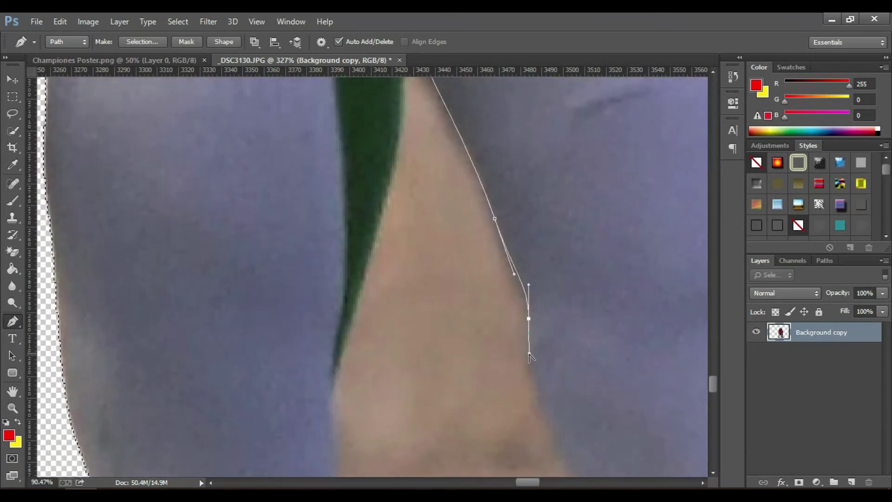
pyautogui.scroll(-2, 548, 355)
pyautogui.scroll(-1, 548, 355)
pyautogui.moveTo(549, 248); pyautogui.dragTo(565, 277)
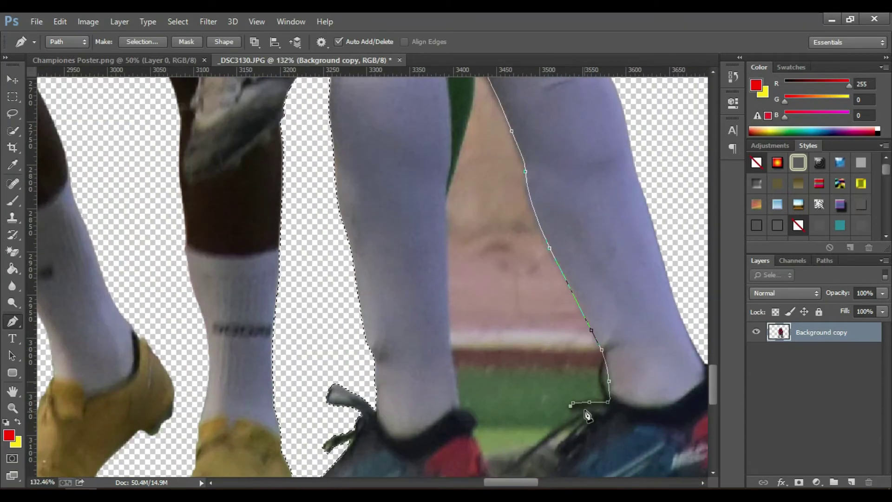
pyautogui.scroll(-3, 584, 418)
pyautogui.click(582, 353)
pyautogui.click(569, 367)
pyautogui.click(558, 395)
pyautogui.click(541, 428)
pyautogui.click(500, 446)
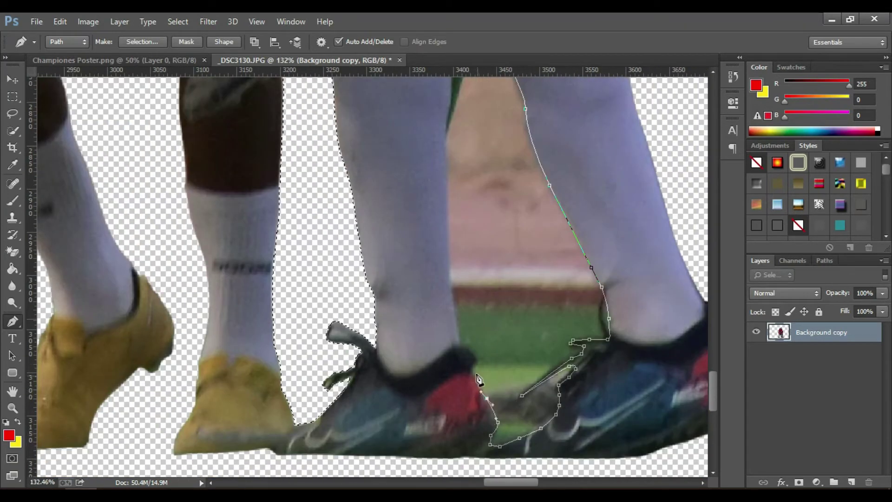
pyautogui.scroll(5, 446, 301)
pyautogui.scroll(3, 441, 257)
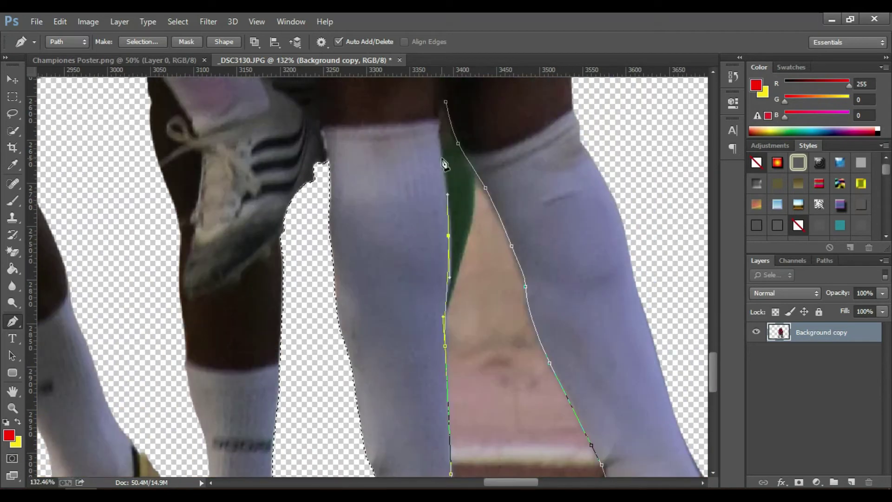
pyautogui.click(142, 41)
# Outline a small background gap by the jersey and delete it to transparency
pyautogui.scroll(-5, 500, 151)
pyautogui.scroll(8, 398, 269)
pyautogui.click(394, 251)
pyautogui.click(407, 332)
pyautogui.click(404, 384)
pyautogui.click(375, 367)
pyautogui.click(142, 41)
pyautogui.click(514, 151)
pyautogui.press('Delete')
# Select and delete two more small background gaps to transparency
pyautogui.scroll(5, 522, 147)
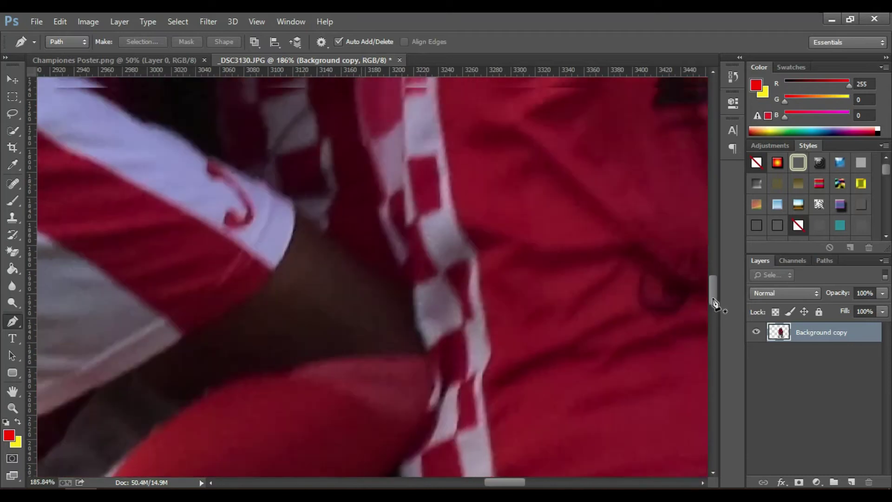
pyautogui.scroll(5, 546, 186)
pyautogui.scroll(2, 546, 186)
pyautogui.click(142, 42)
pyautogui.click(513, 151)
pyautogui.press('Delete')
pyautogui.click(473, 301)
pyautogui.click(477, 223)
pyautogui.click(142, 42)
pyautogui.click(528, 151)
pyautogui.press('Delete')
pyautogui.press('m')
pyautogui.scroll(-5, 293, 213)
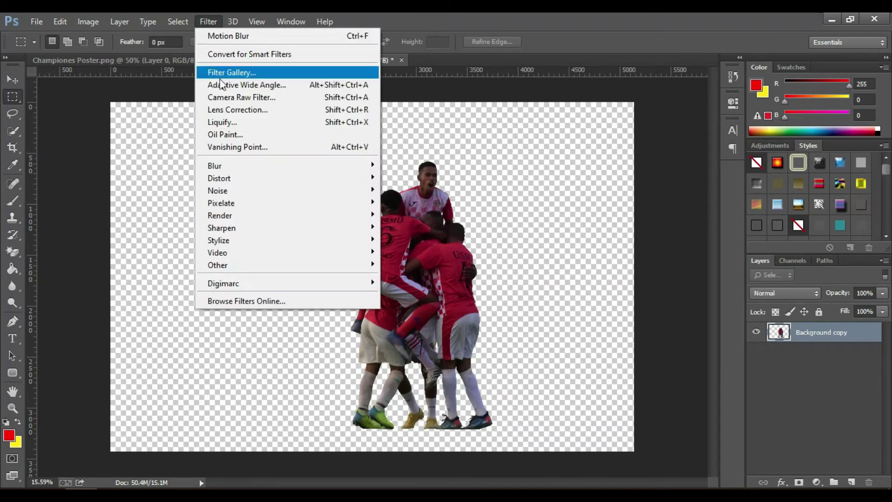
# Apply Camera Raw to the cut-out: Exposure +1.40, Highlights -99, Shadows +44, Whites -78, Blacks -22, Clarity +13
pyautogui.click(249, 97)
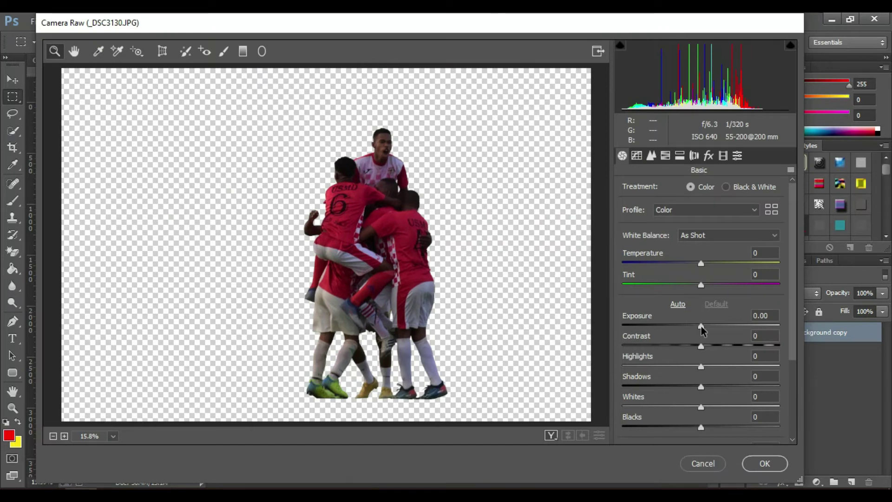
pyautogui.moveTo(709, 331); pyautogui.dragTo(723, 333)
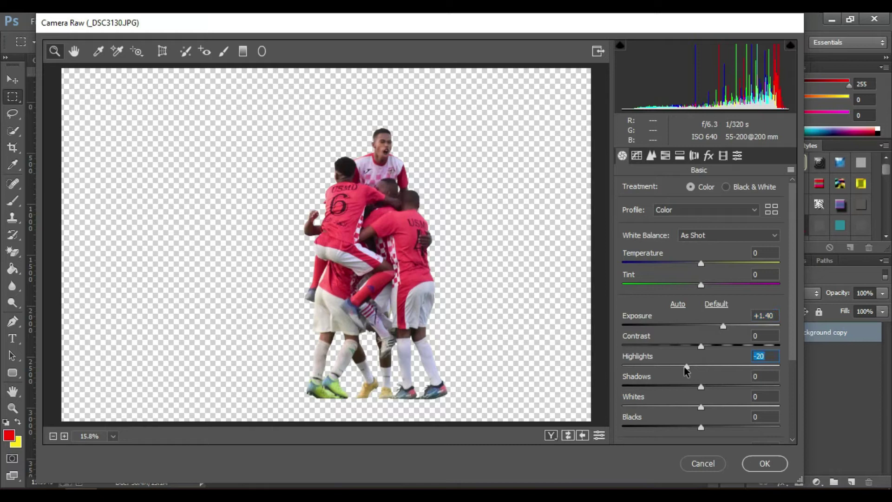
pyautogui.moveTo(684, 366); pyautogui.dragTo(634, 365)
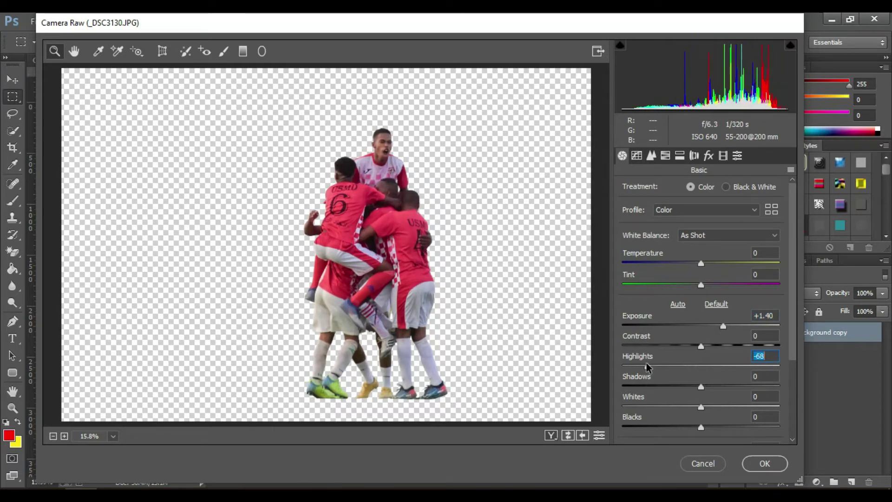
pyautogui.moveTo(635, 367); pyautogui.dragTo(623, 366)
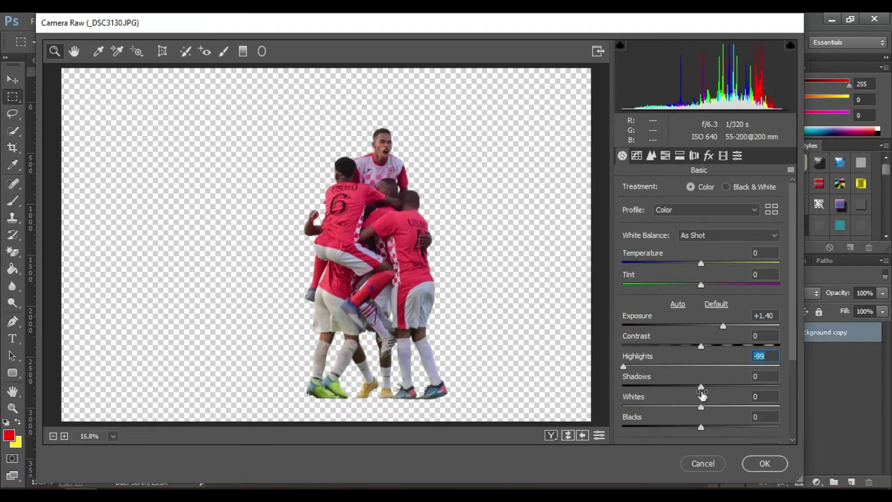
pyautogui.moveTo(709, 389); pyautogui.dragTo(735, 390)
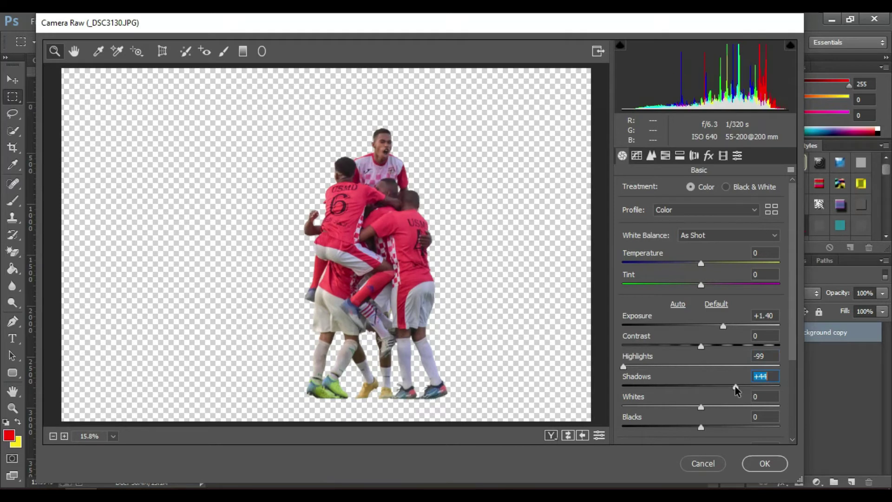
pyautogui.moveTo(700, 406); pyautogui.dragTo(640, 407)
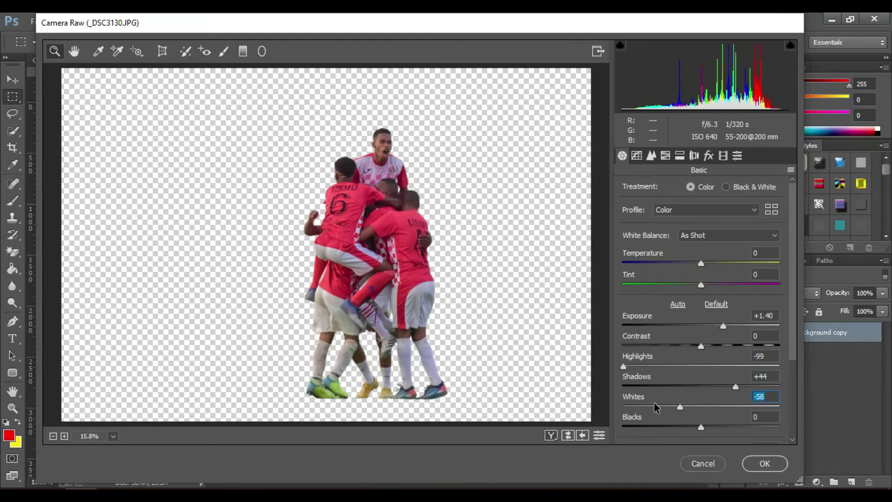
pyautogui.moveTo(709, 429); pyautogui.dragTo(680, 430)
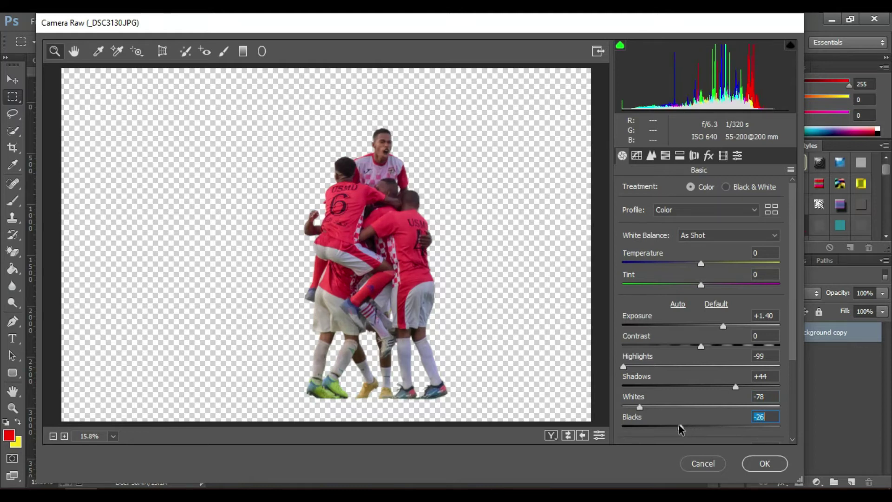
pyautogui.moveTo(682, 430); pyautogui.dragTo(684, 429)
pyautogui.moveTo(792, 324); pyautogui.dragTo(793, 376)
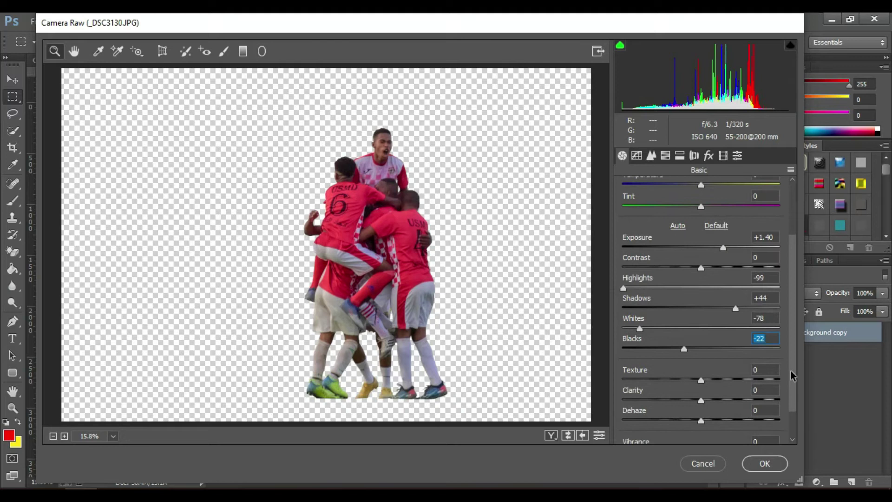
pyautogui.moveTo(700, 399); pyautogui.dragTo(712, 404)
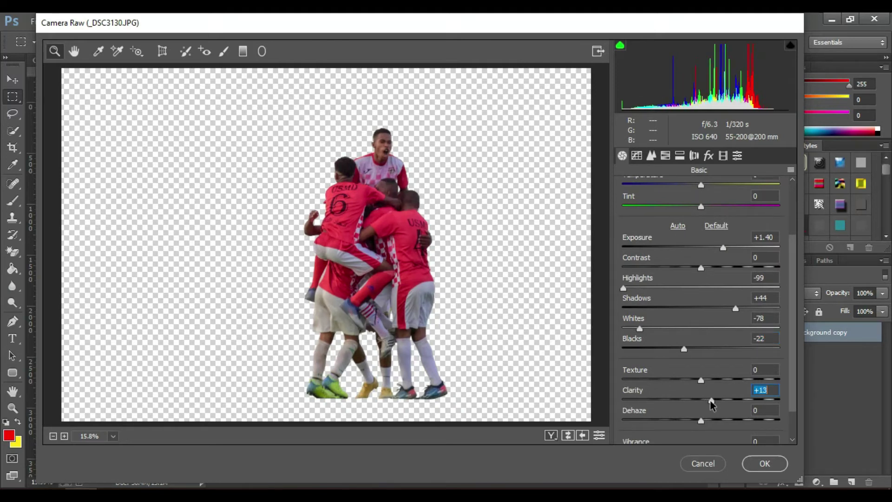
pyautogui.click(760, 462)
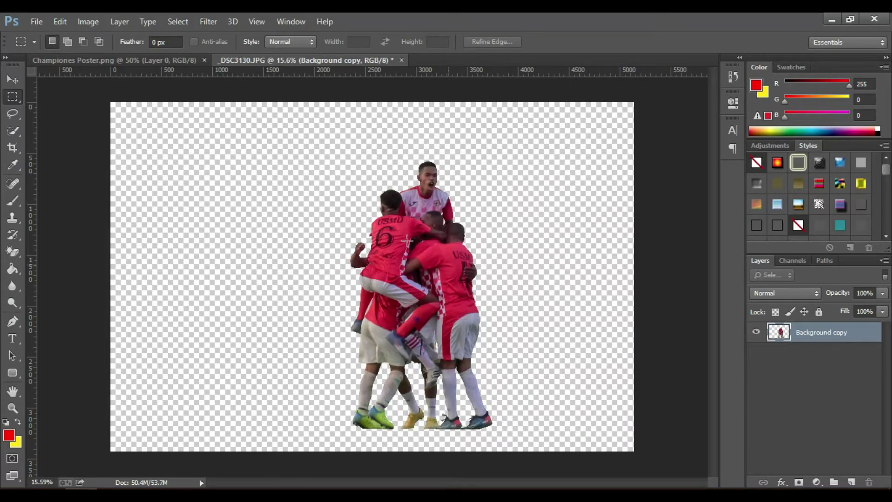
# Create a new white document 800 × 934 pixels at 72 resolution
pyautogui.click(35, 23)
pyautogui.press('Escape')
pyautogui.hotkey('ctrl', 'n')
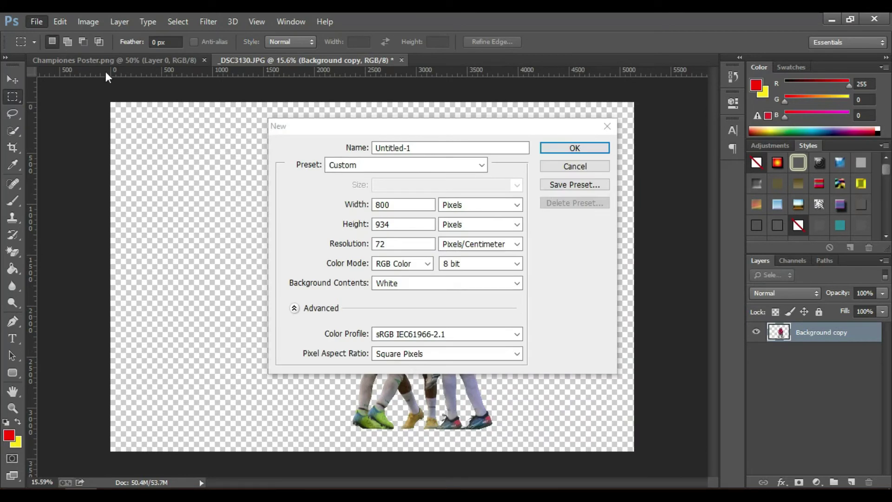
pyautogui.doubleClick(400, 206)
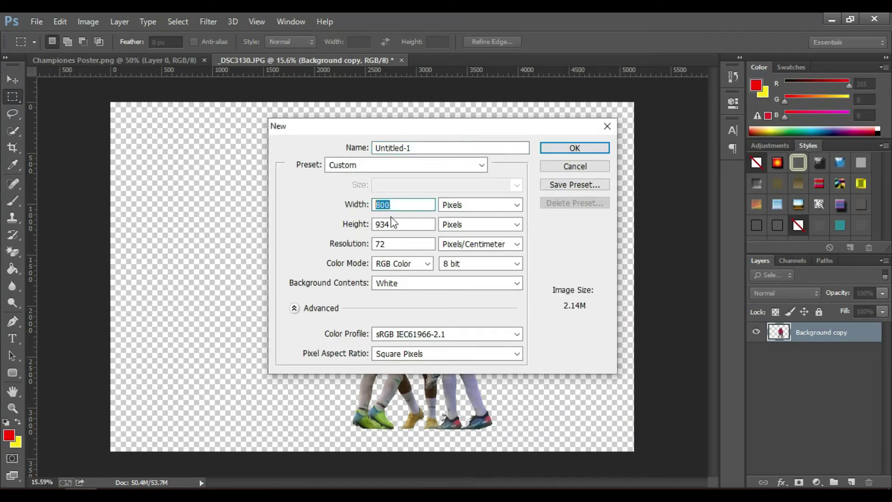
pyautogui.doubleClick(396, 223)
pyautogui.moveTo(389, 244); pyautogui.dragTo(378, 243)
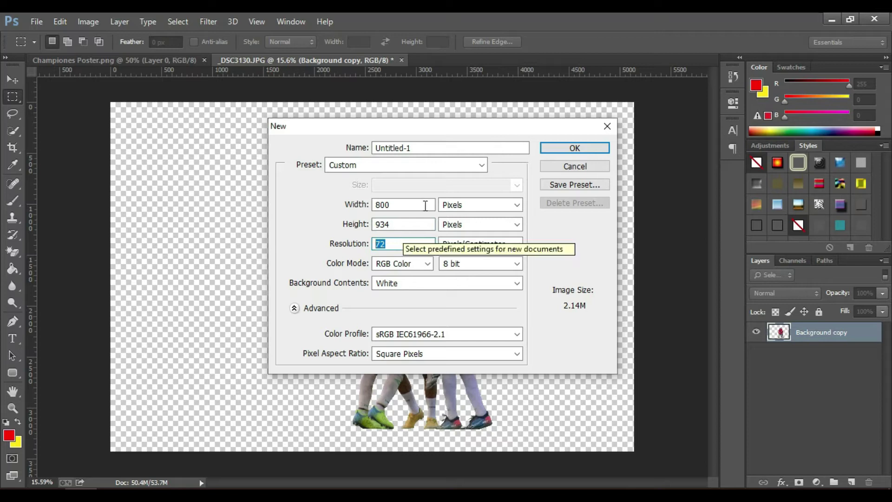
pyautogui.click(560, 156)
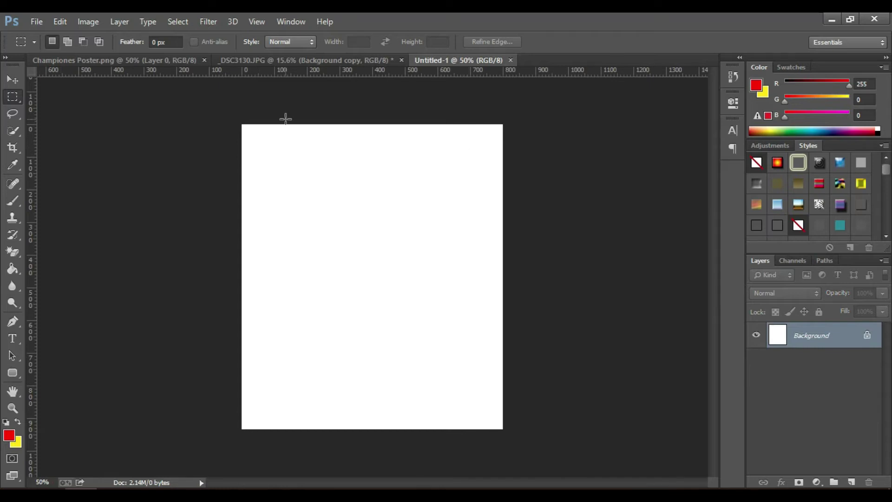
# Drag the Background texture image into the new Untitled-1 document
pyautogui.click(37, 22)
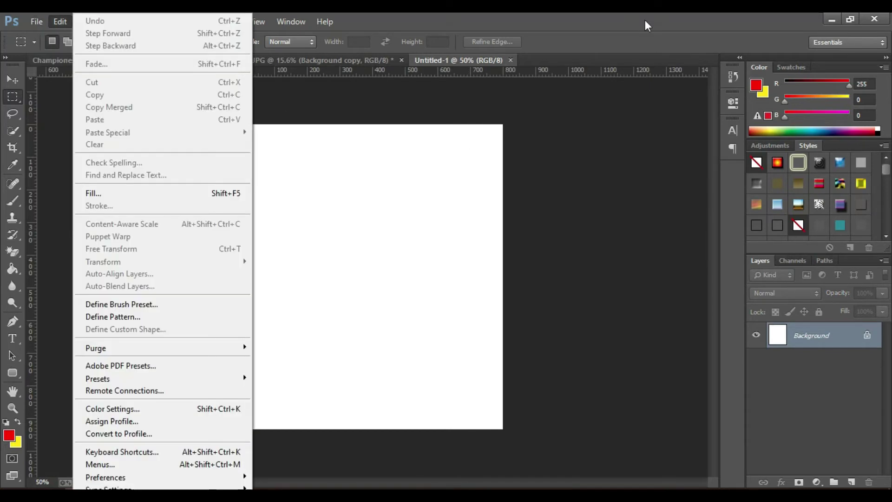
pyautogui.press('Escape')
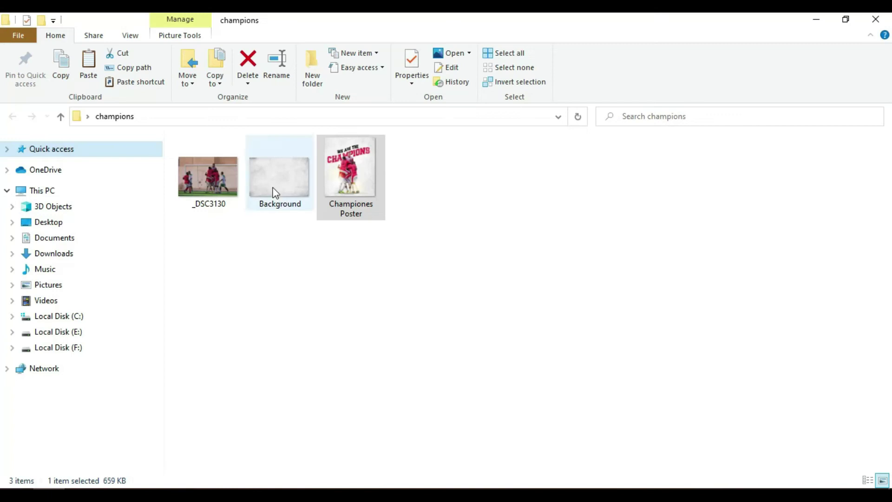
pyautogui.doubleClick(274, 192)
pyautogui.moveTo(153, 332); pyautogui.dragTo(86, 495)
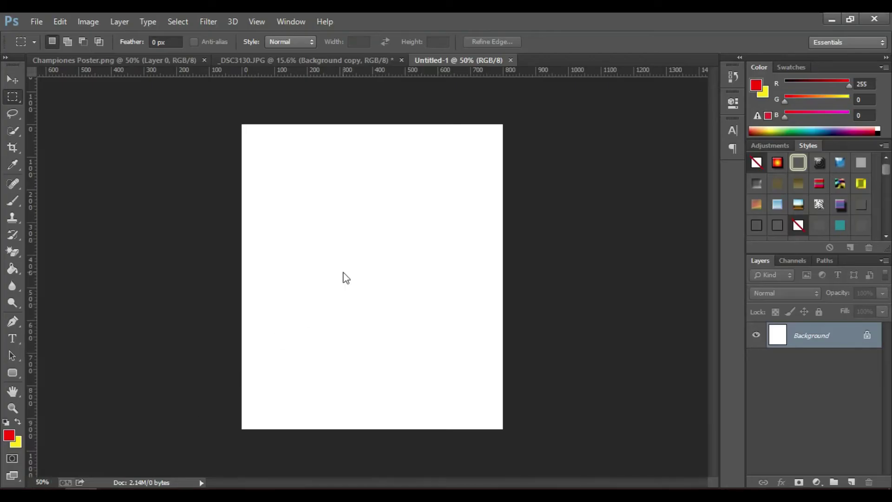
pyautogui.moveTo(85, 495); pyautogui.dragTo(354, 274)
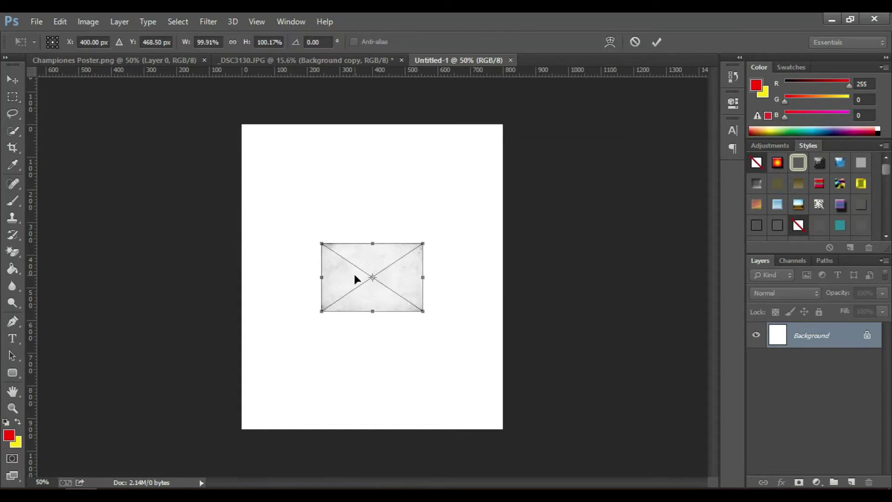
# Rotate the texture to portrait and scale it to about 402% so it fills the canvas, then commit
pyautogui.click(233, 42)
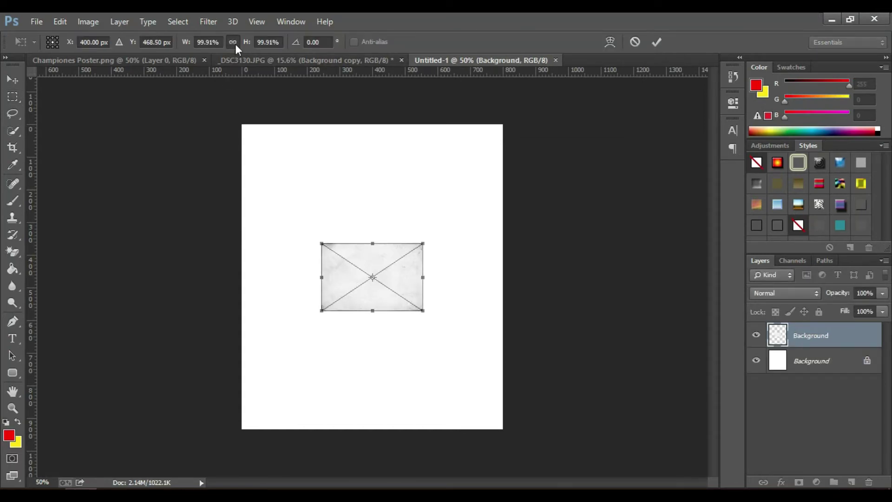
pyautogui.moveTo(307, 227); pyautogui.dragTo(322, 344)
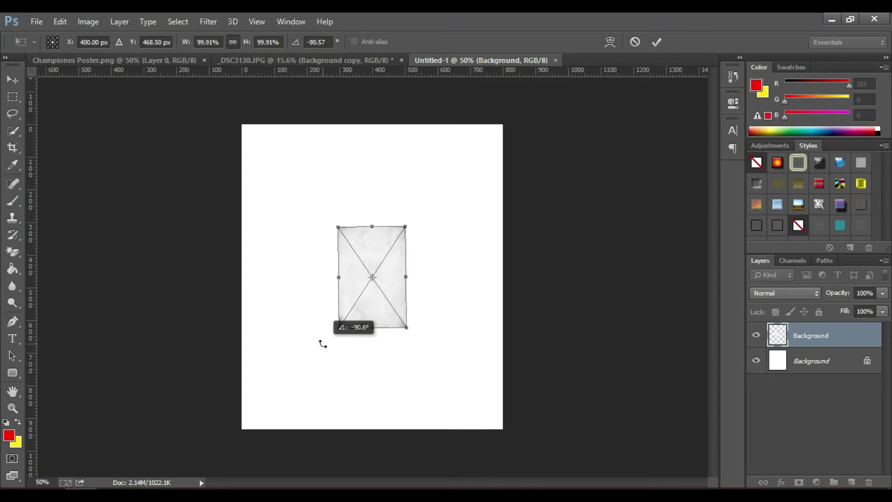
pyautogui.moveTo(322, 344); pyautogui.dragTo(321, 345)
pyautogui.moveTo(406, 226); pyautogui.dragTo(491, 99)
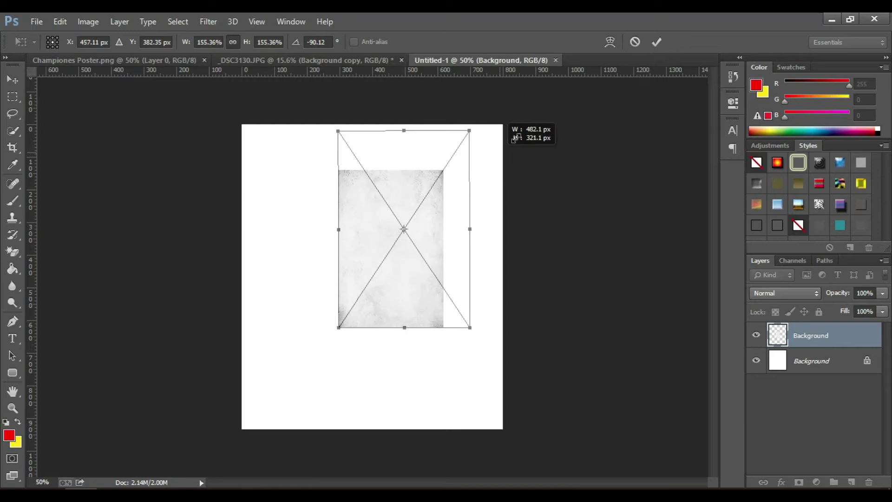
pyautogui.moveTo(338, 329); pyautogui.dragTo(186, 442)
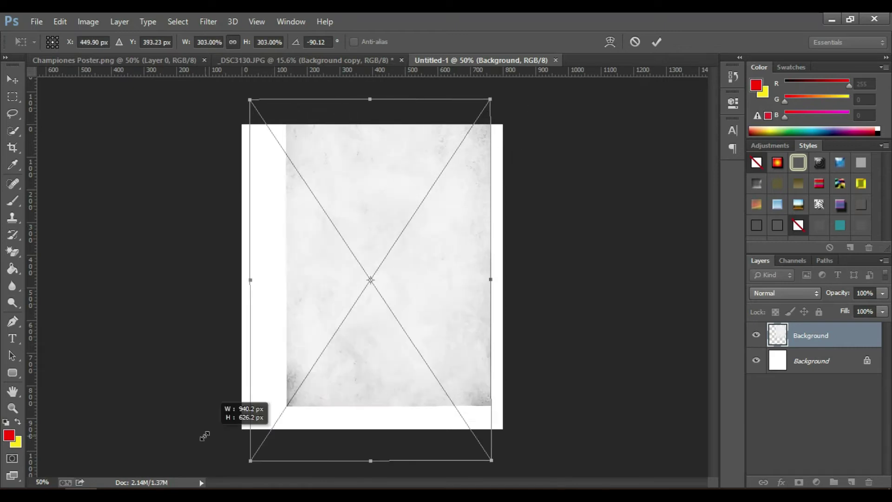
pyautogui.moveTo(491, 101)
pyautogui.mouseDown()
pyautogui.moveTo(503, 81)
pyautogui.moveTo(514, 81)
pyautogui.mouseUp()
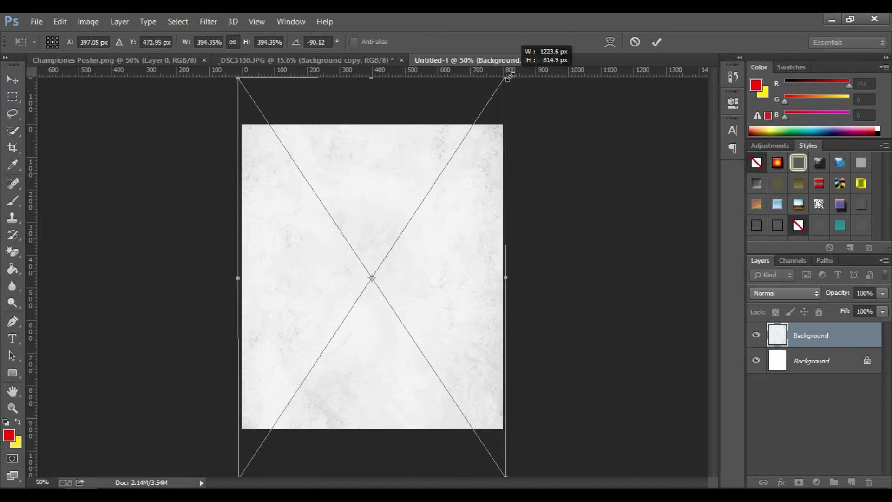
pyautogui.moveTo(386, 301)
pyautogui.mouseDown()
pyautogui.moveTo(389, 283)
pyautogui.moveTo(363, 299)
pyautogui.mouseUp()
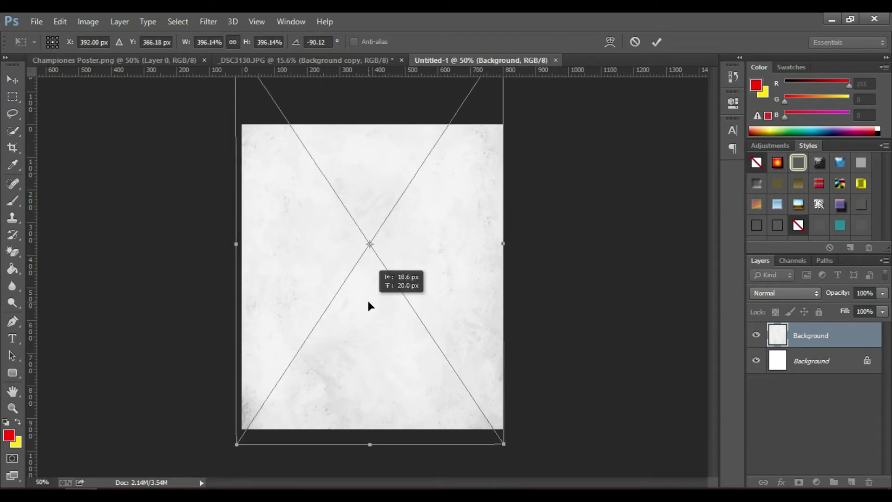
pyautogui.moveTo(503, 445); pyautogui.dragTo(507, 450)
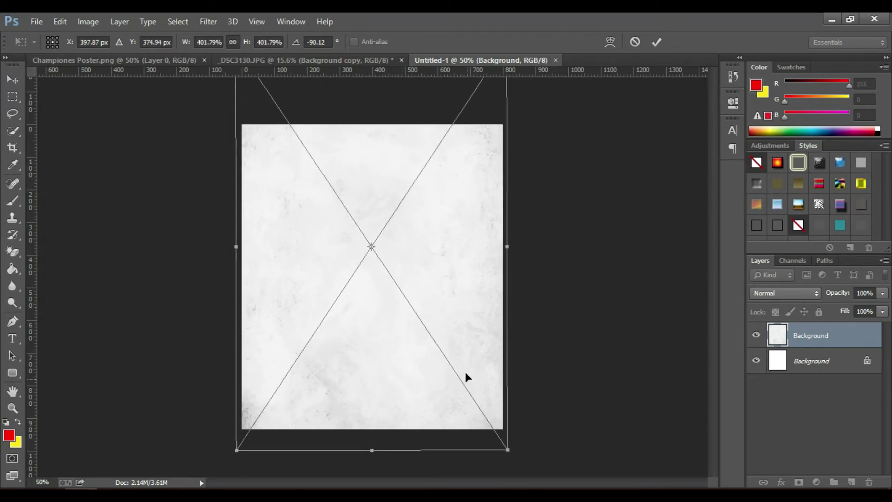
pyautogui.moveTo(466, 374); pyautogui.dragTo(464, 367)
pyautogui.press('Right')
pyautogui.press('Right')
pyautogui.press('Right')
pyautogui.press('Right')
pyautogui.press('Right')
pyautogui.press('Right')
pyautogui.click(656, 42)
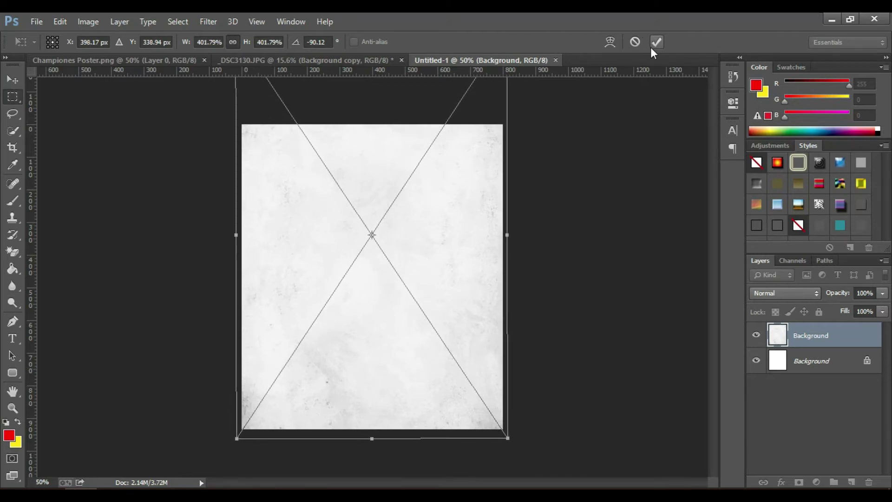
# Duplicate the players layer from _DSC3130.JPG into Untitled-1 and switch to that document
pyautogui.click(366, 60)
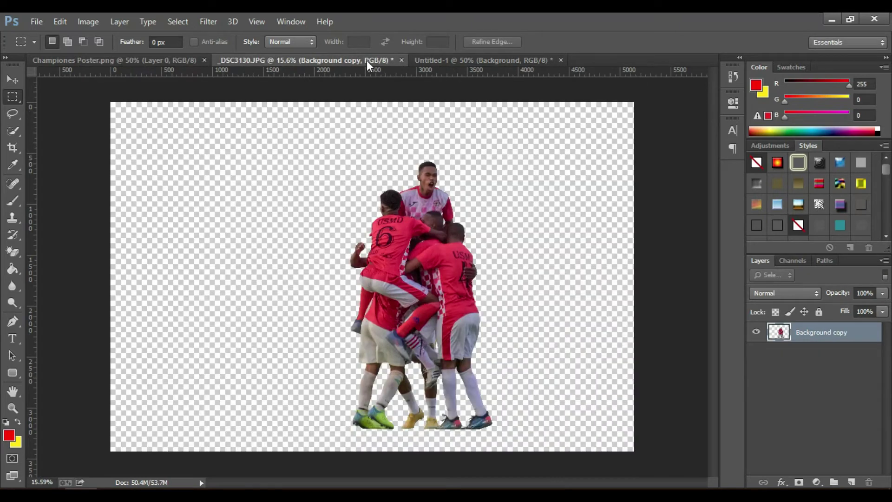
pyautogui.rightClick(846, 338)
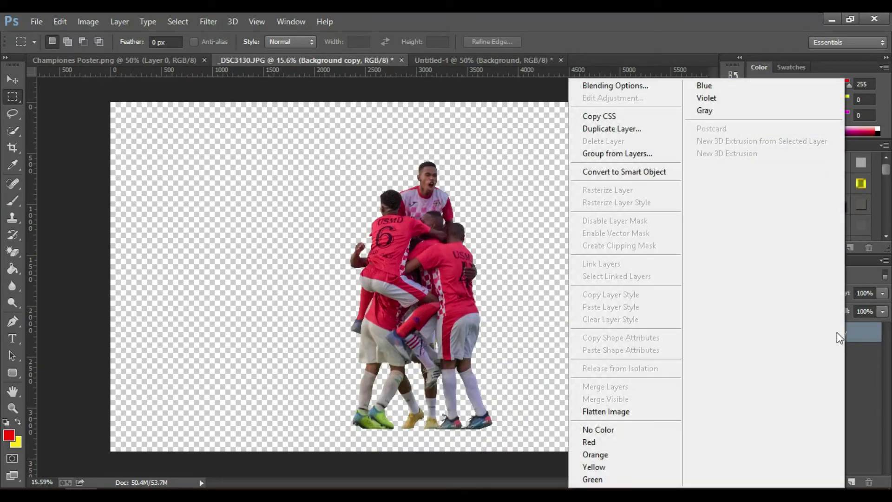
pyautogui.click(625, 128)
pyautogui.click(423, 209)
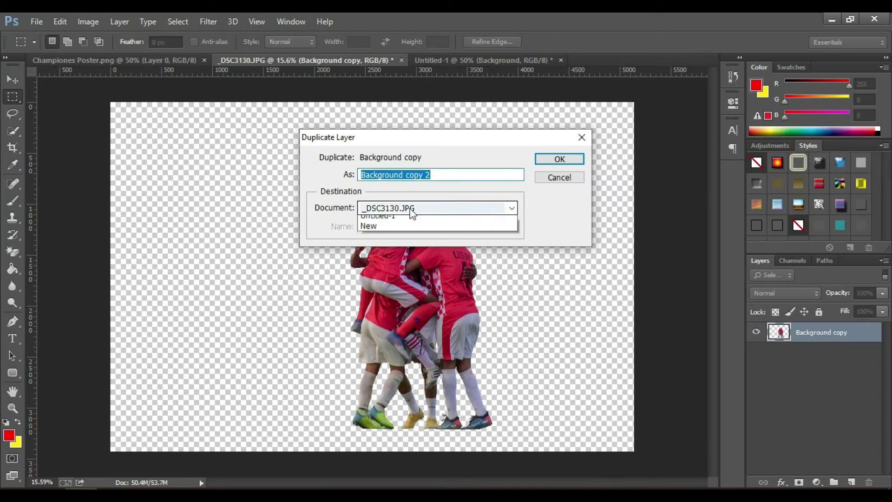
pyautogui.click(390, 241)
pyautogui.click(553, 159)
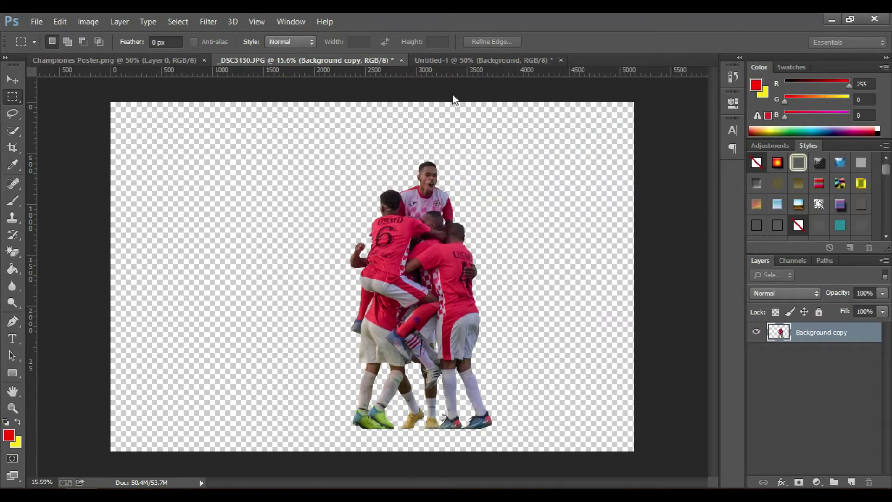
pyautogui.click(452, 60)
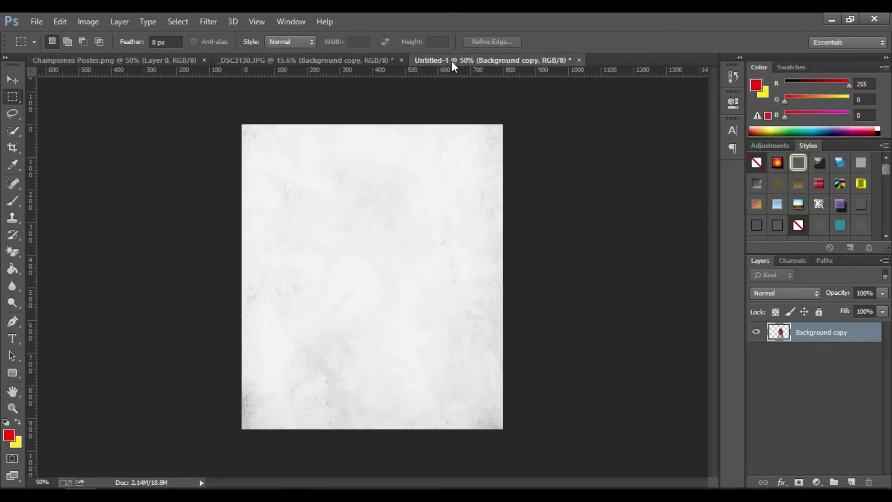
# Free-transform the players layer down to about 26% over the poster and apply it
pyautogui.click(13, 79)
pyautogui.click(13, 96)
pyautogui.rightClick(327, 218)
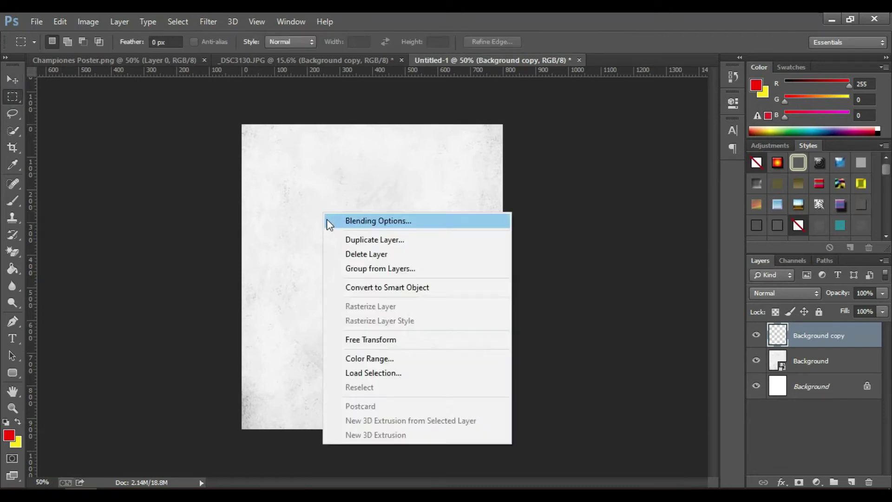
pyautogui.click(370, 339)
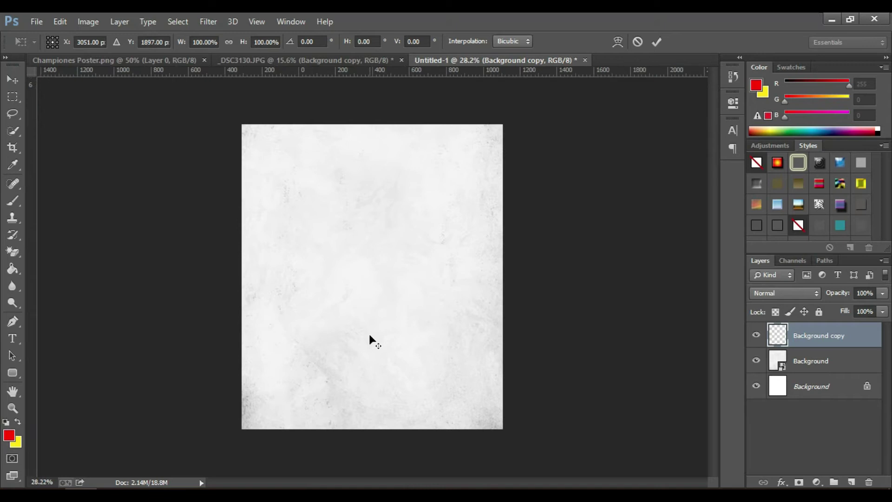
pyautogui.scroll(-3, 368, 333)
pyautogui.scroll(-1, 372, 337)
pyautogui.scroll(-2, 533, 367)
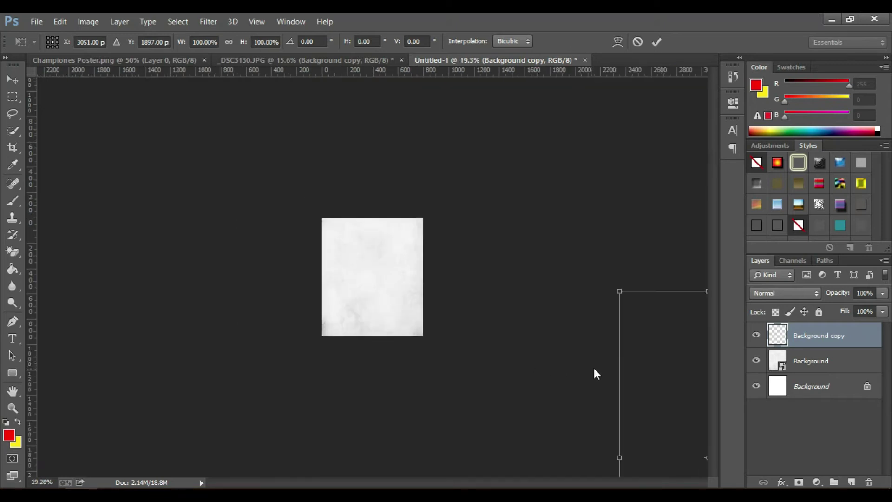
pyautogui.moveTo(638, 371); pyautogui.dragTo(324, 238)
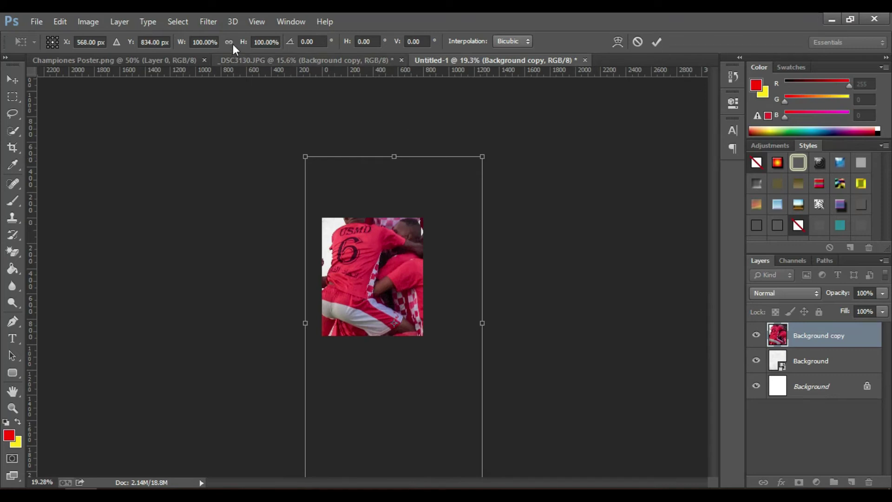
pyautogui.moveTo(486, 154)
pyautogui.mouseDown()
pyautogui.moveTo(414, 276)
pyautogui.moveTo(382, 188)
pyautogui.moveTo(386, 261)
pyautogui.mouseUp()
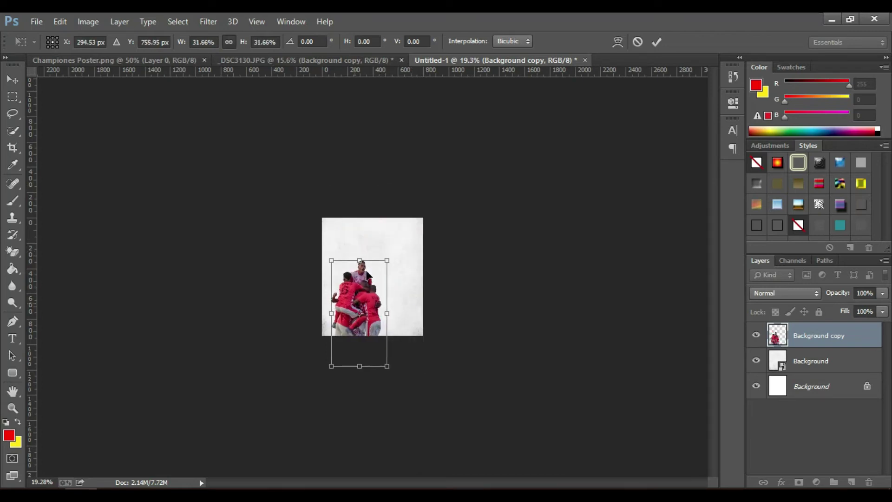
pyautogui.moveTo(357, 291); pyautogui.dragTo(371, 255)
pyautogui.moveTo(400, 225); pyautogui.dragTo(390, 237)
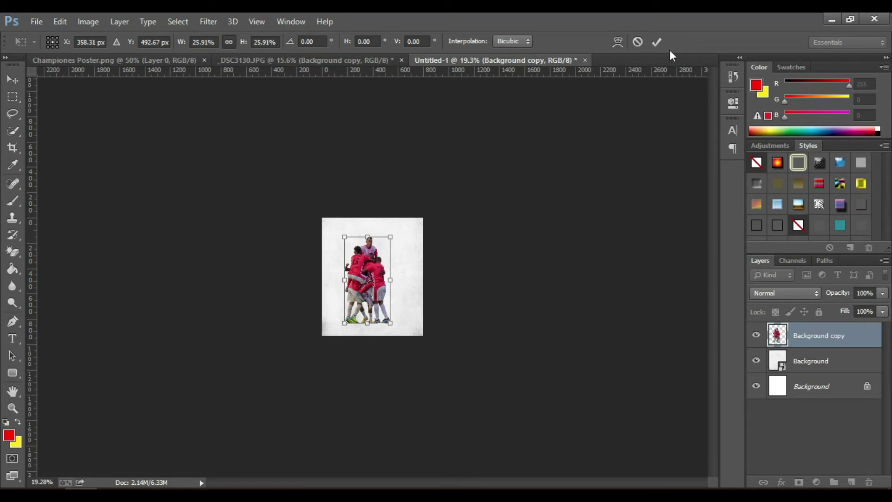
pyautogui.click(20, 411)
pyautogui.click(410, 204)
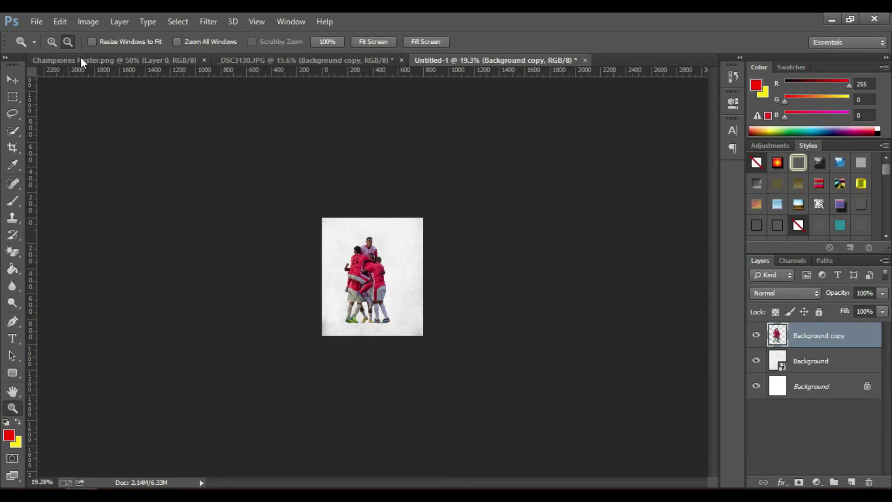
# Fit the poster to the screen and move the players into position on the texture
pyautogui.click(366, 41)
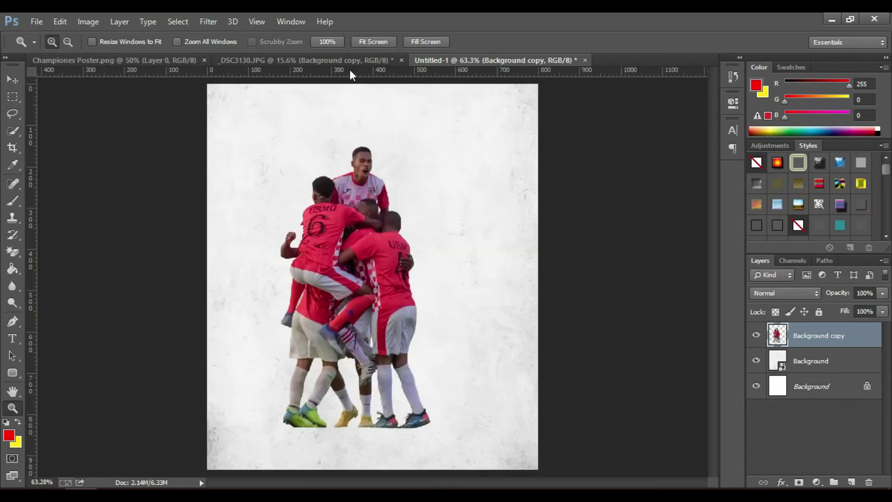
pyautogui.click(13, 80)
pyautogui.moveTo(346, 261); pyautogui.dragTo(364, 286)
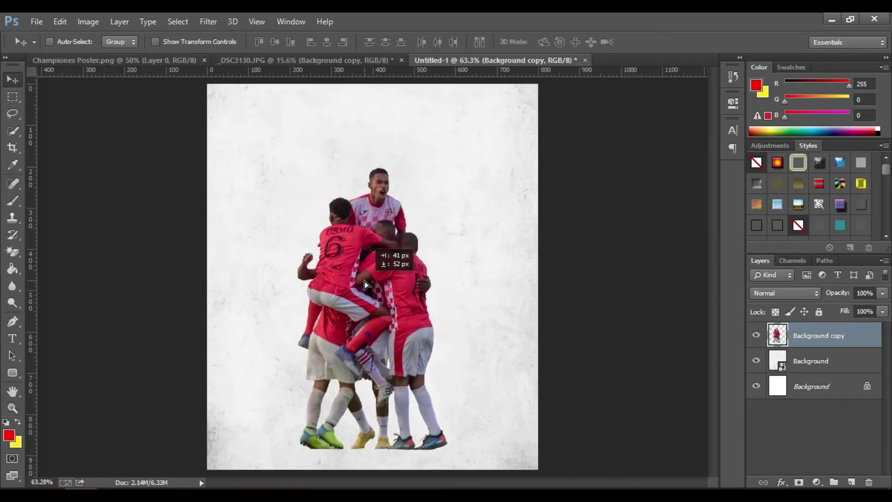
pyautogui.moveTo(364, 285); pyautogui.dragTo(364, 280)
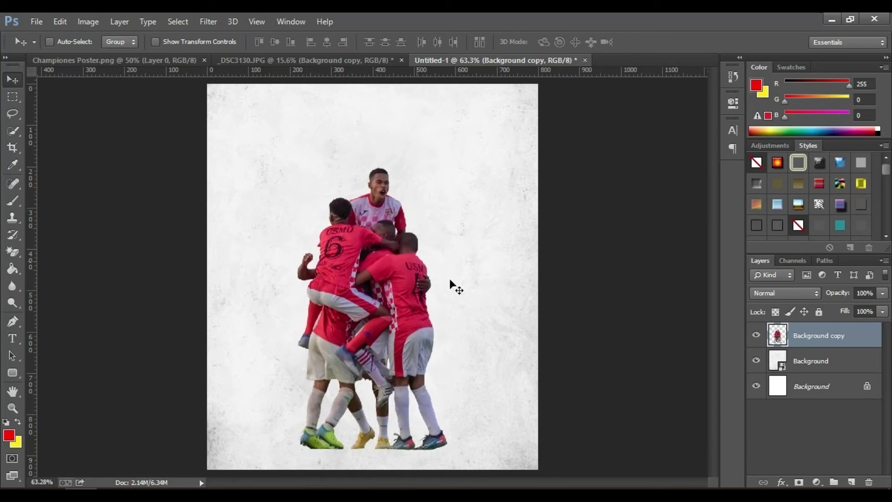
# Add a Brightness/Contrast layer clipped to Background copy with Brightness 58
pyautogui.click(816, 483)
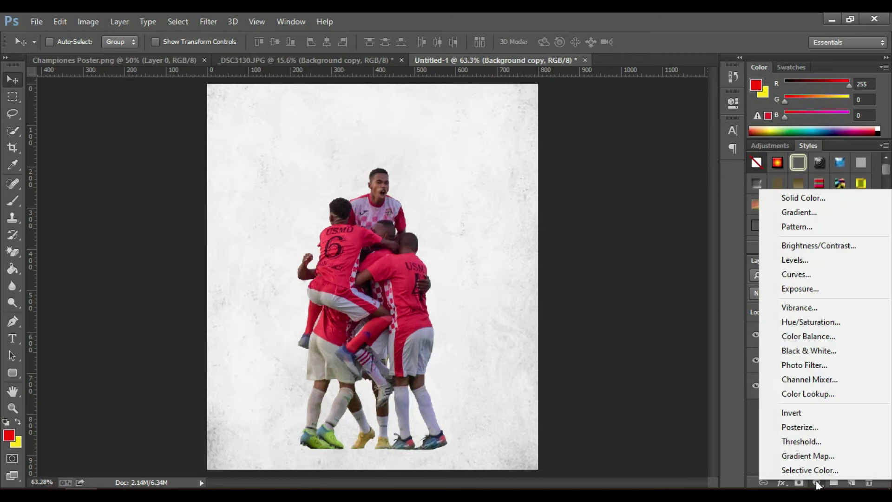
pyautogui.click(799, 250)
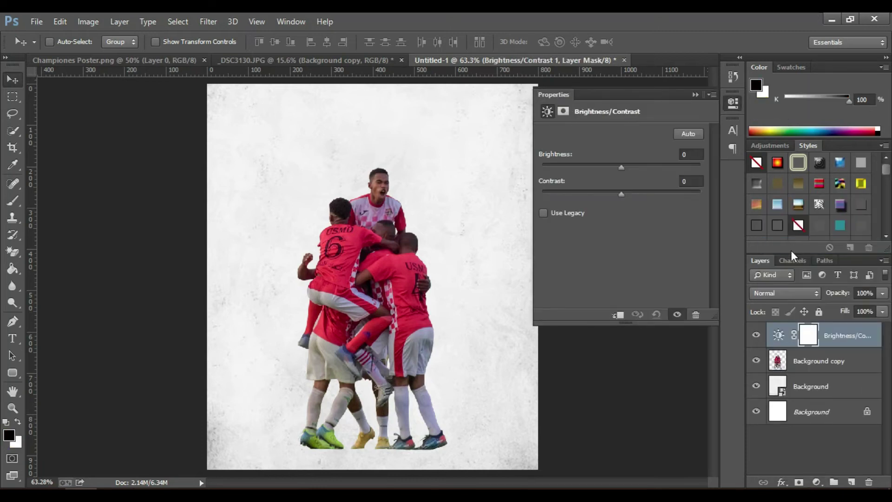
pyautogui.click(618, 316)
pyautogui.moveTo(622, 166); pyautogui.dragTo(652, 177)
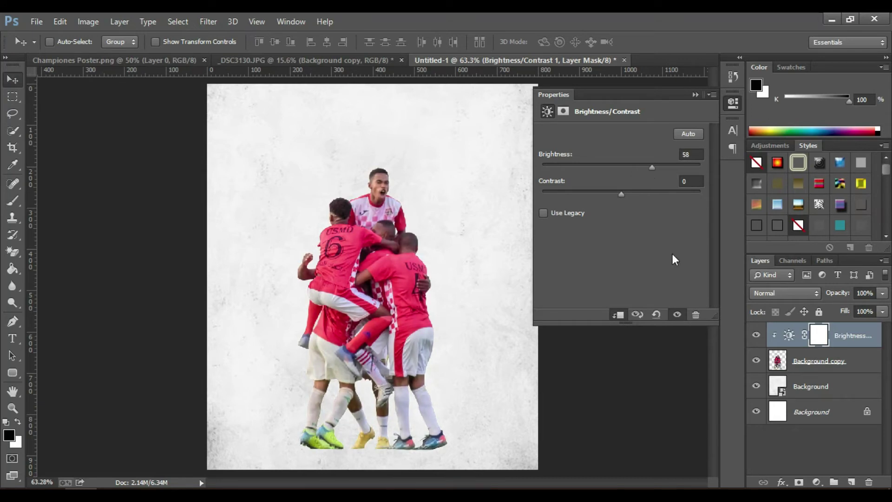
pyautogui.click(694, 95)
pyautogui.click(822, 367)
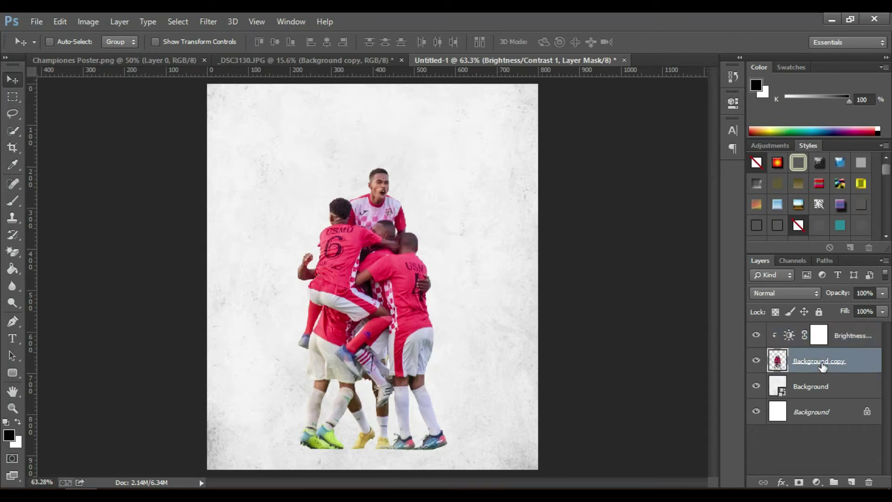
# Add a new layer over the players and fill it with mid grey (RGB 125)
pyautogui.click(852, 483)
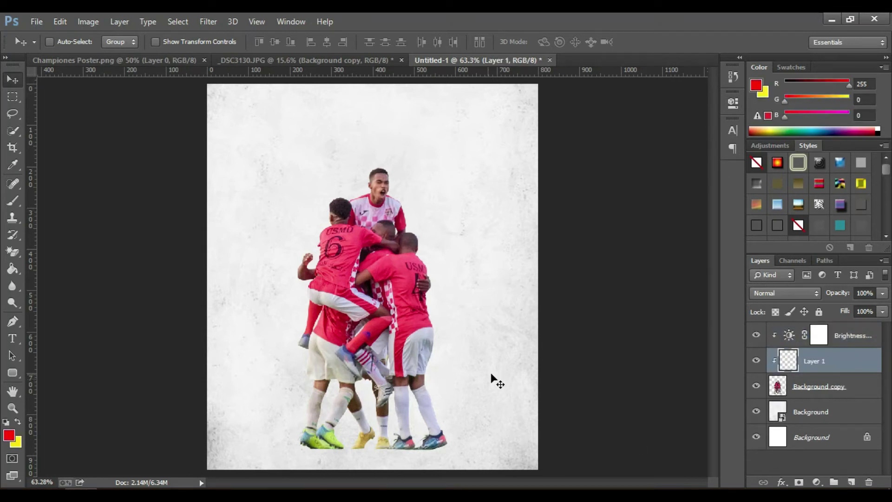
pyautogui.click(11, 437)
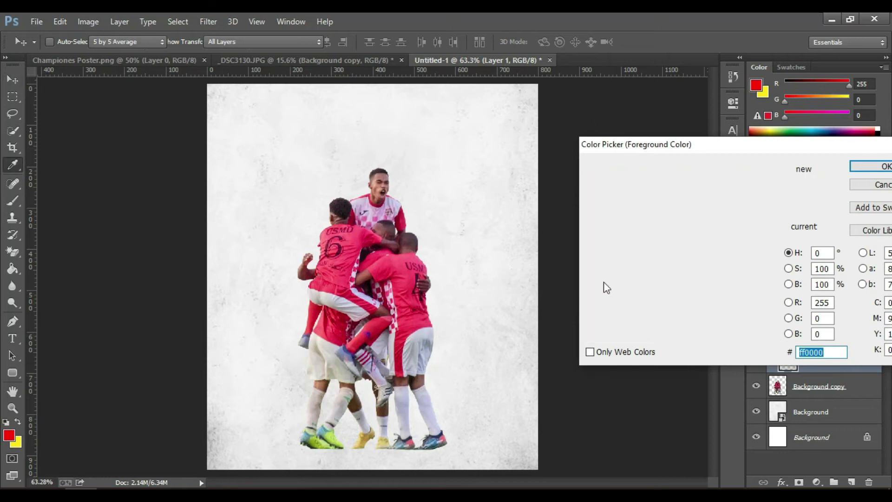
pyautogui.moveTo(598, 282); pyautogui.dragTo(585, 258)
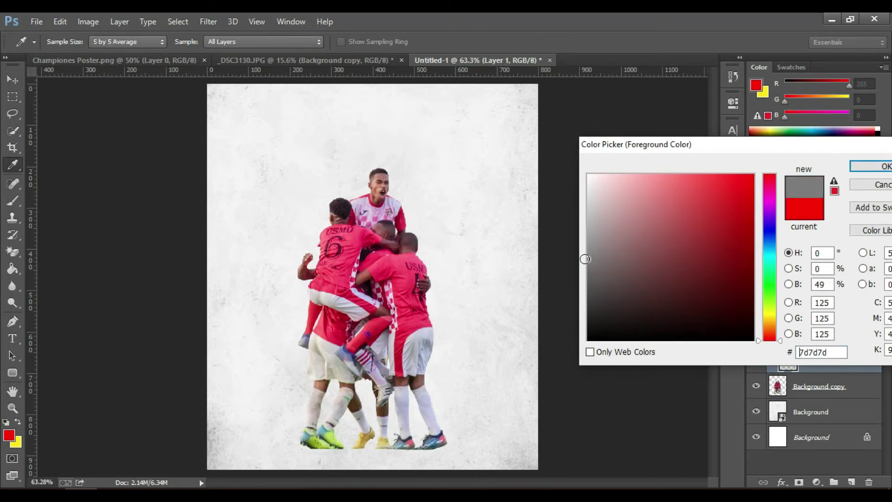
pyautogui.click(861, 164)
pyautogui.click(14, 267)
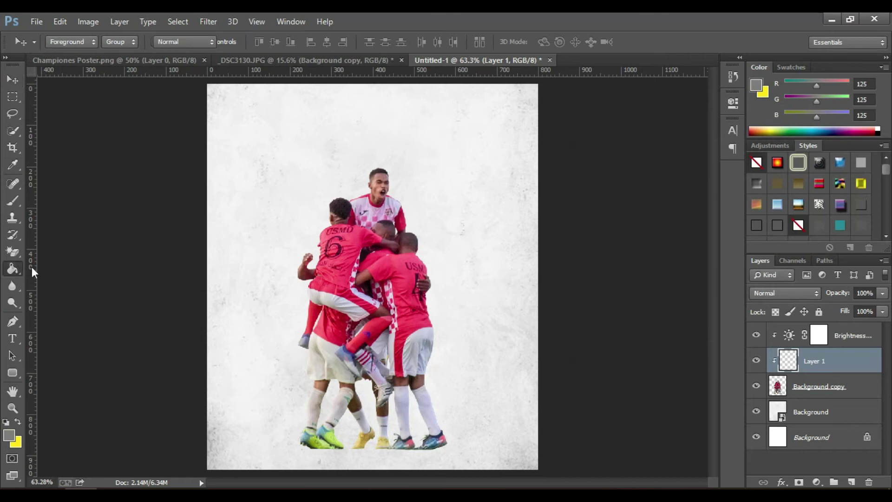
pyautogui.click(362, 283)
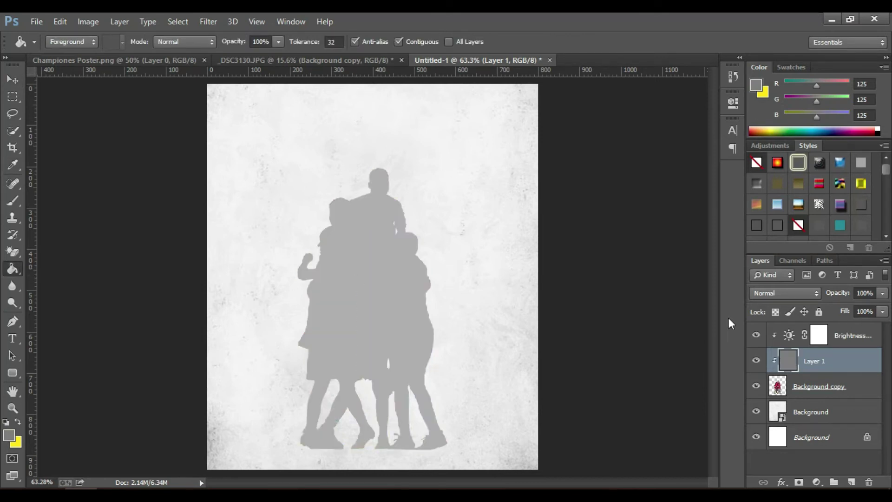
# Set the grey Layer 1 to Soft Light blending at 81% opacity
pyautogui.click(772, 293)
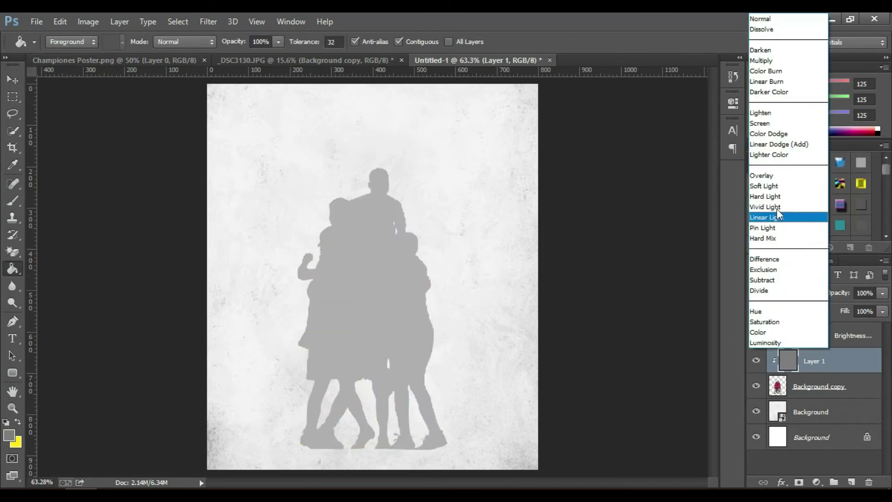
pyautogui.click(763, 185)
pyautogui.click(882, 293)
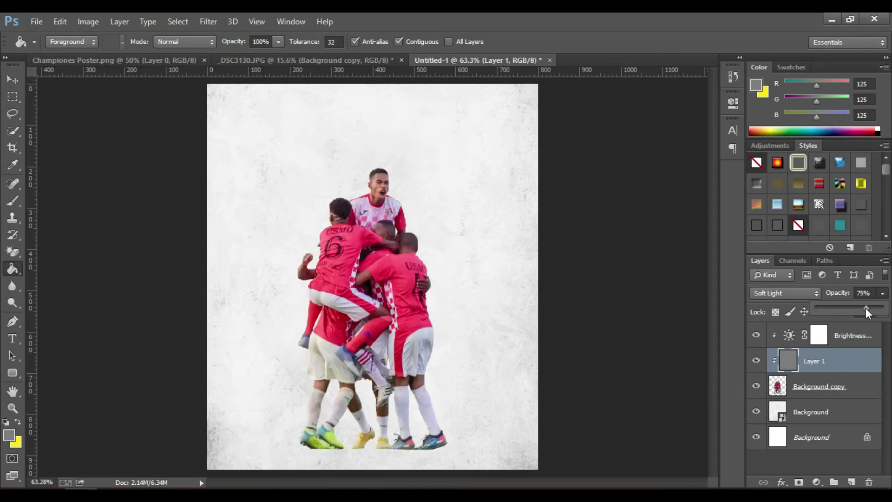
pyautogui.click(16, 303)
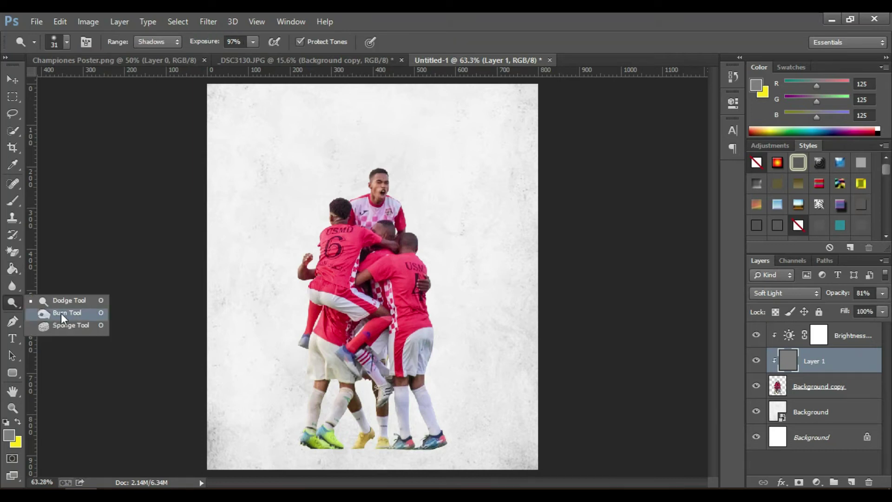
# Zoom to 200% on the players and set the Burn Tool to Shadows, 92% exposure, brush size 36
pyautogui.click(61, 314)
pyautogui.click(15, 407)
pyautogui.click(355, 274)
pyautogui.moveTo(255, 134); pyautogui.dragTo(487, 398)
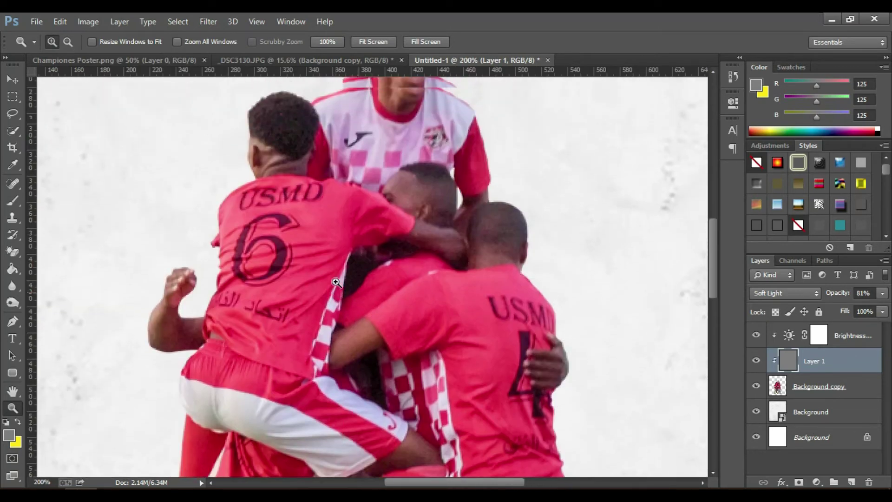
pyautogui.click(15, 302)
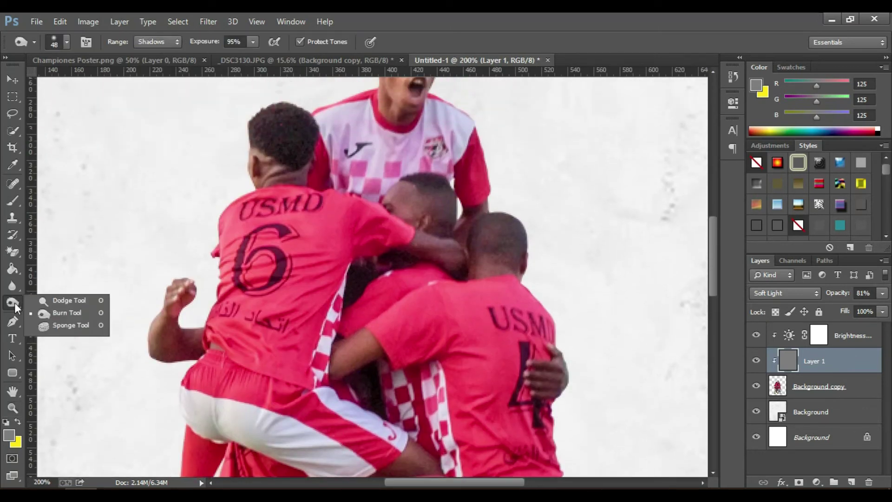
pyautogui.click(53, 313)
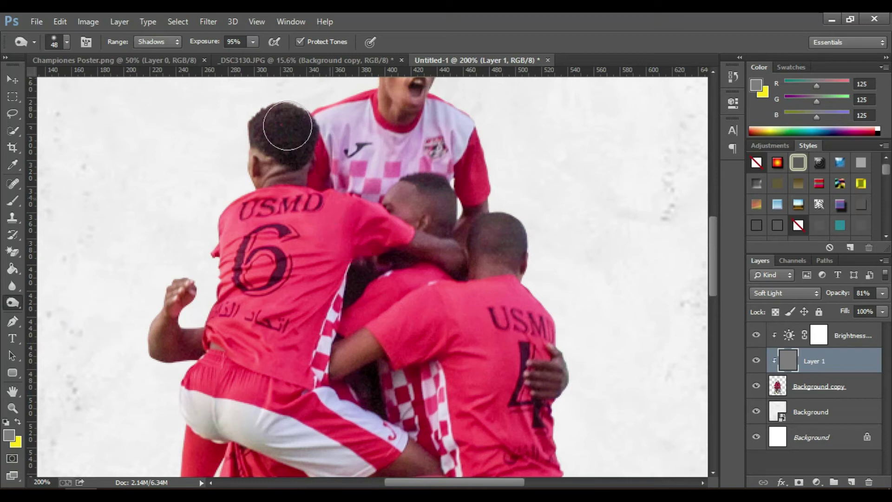
pyautogui.click(253, 42)
pyautogui.moveTo(252, 57); pyautogui.dragTo(250, 57)
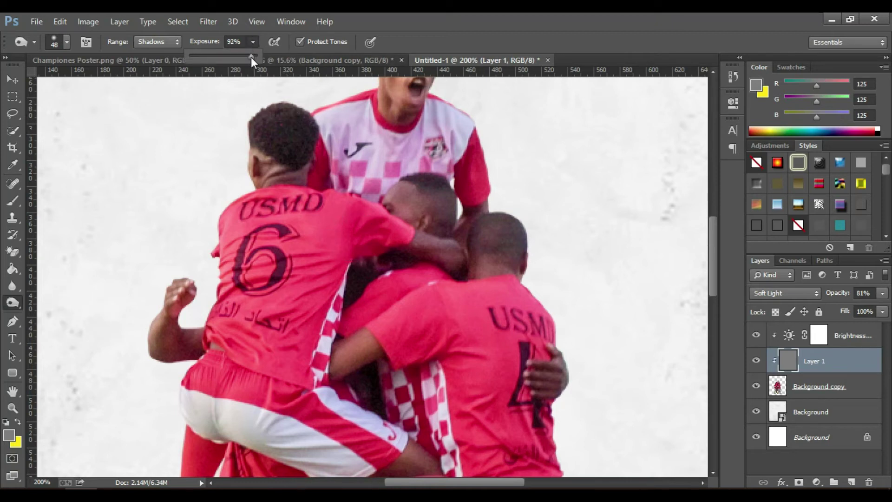
pyautogui.click(67, 43)
pyautogui.moveTo(88, 82); pyautogui.dragTo(85, 80)
pyautogui.click(370, 235)
# Burn the shadows along the players' jerseys with a smaller brush
pyautogui.moveTo(370, 235)
pyautogui.mouseDown()
pyautogui.moveTo(335, 275)
pyautogui.moveTo(299, 348)
pyautogui.mouseUp()
pyautogui.press('[')
pyautogui.press('[')
pyautogui.press('[')
pyautogui.scroll(-1, 372, 232)
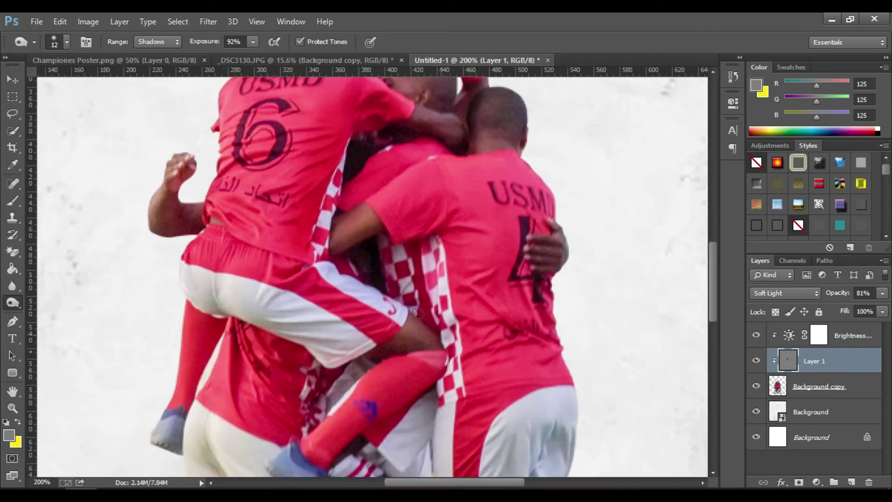
pyautogui.scroll(-5, 471, 226)
pyautogui.scroll(2, 196, 231)
pyautogui.scroll(-5, 196, 230)
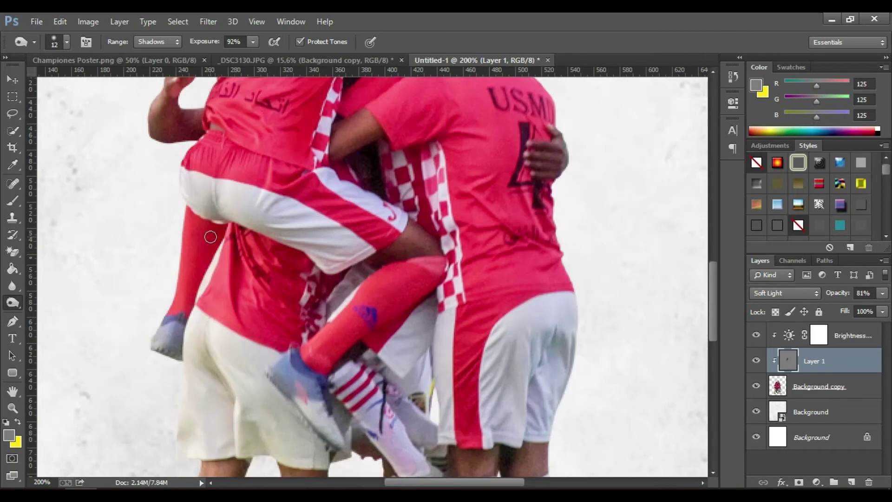
pyautogui.scroll(-10, 209, 306)
pyautogui.scroll(-3, 314, 290)
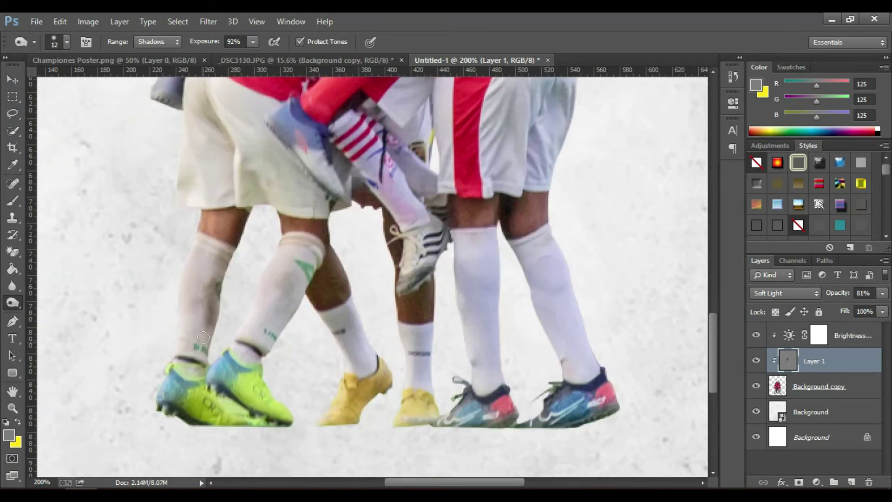
# Burn shadows on the shorts and legs at brush size 20, then zoom out to the full poster
pyautogui.rightClick(345, 313)
pyautogui.rightClick(485, 314)
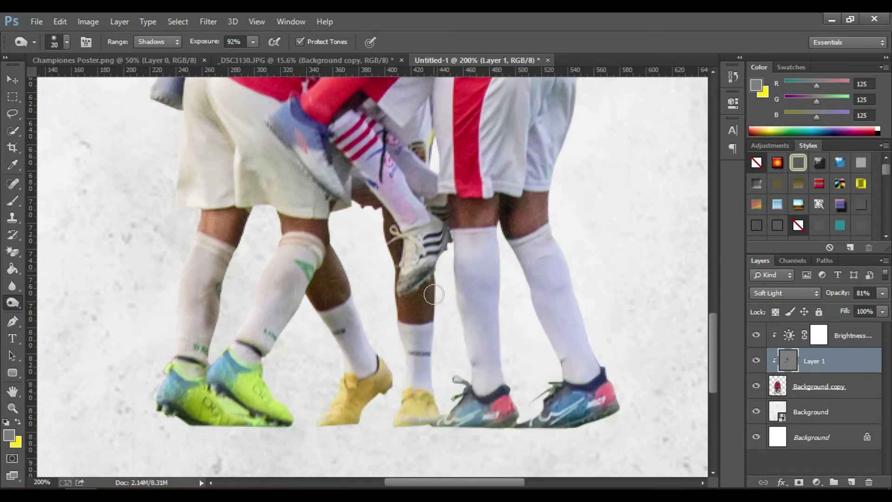
pyautogui.scroll(2, 525, 314)
pyautogui.scroll(15, 502, 358)
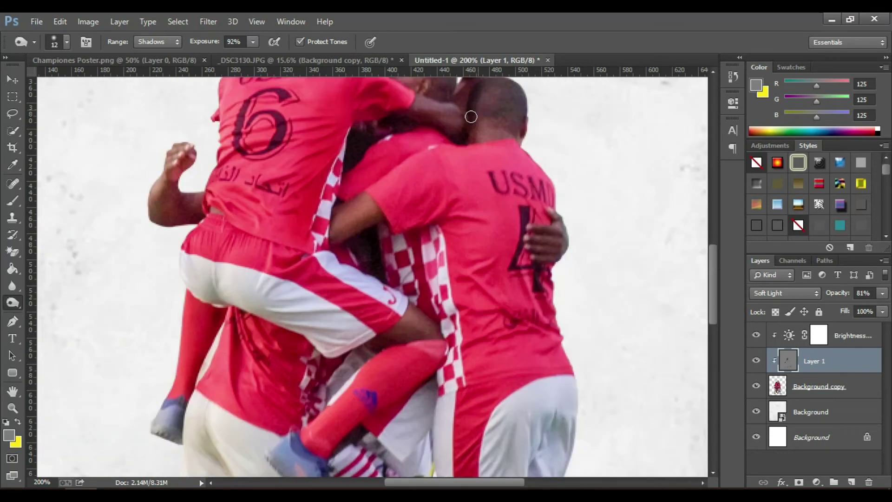
pyautogui.scroll(-5, 461, 303)
pyautogui.scroll(1, 339, 368)
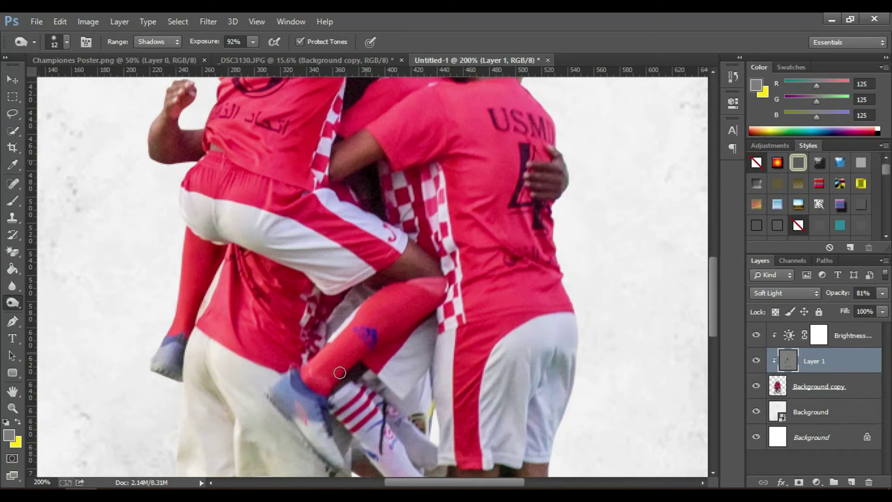
pyautogui.scroll(3, 360, 360)
pyautogui.scroll(3, 393, 229)
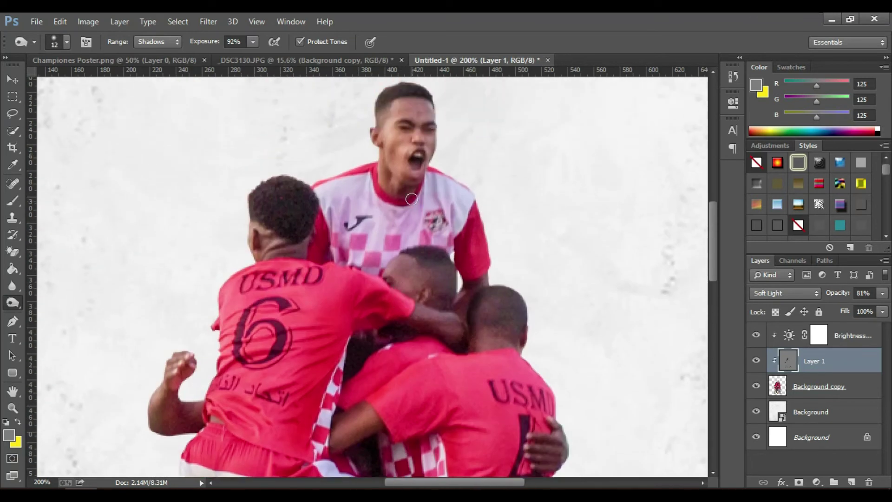
pyautogui.scroll(-2, 325, 186)
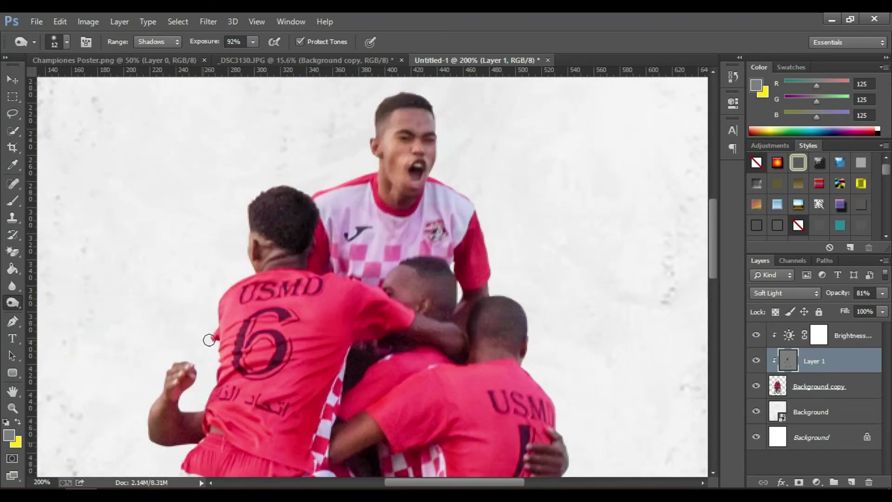
pyautogui.press('z')
pyautogui.click(373, 41)
# Compare the burned Layer 1 on and off, then add Layer 2 above the Background copy players
pyautogui.click(756, 361)
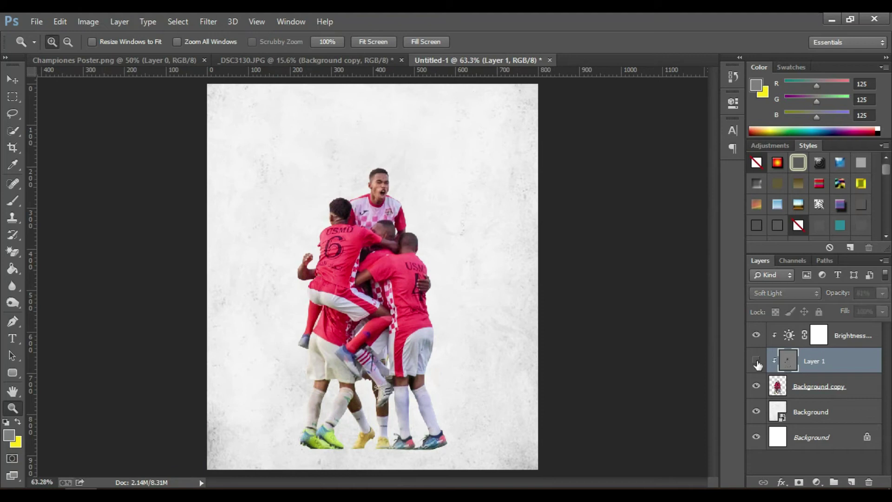
pyautogui.click(756, 361)
pyautogui.click(756, 360)
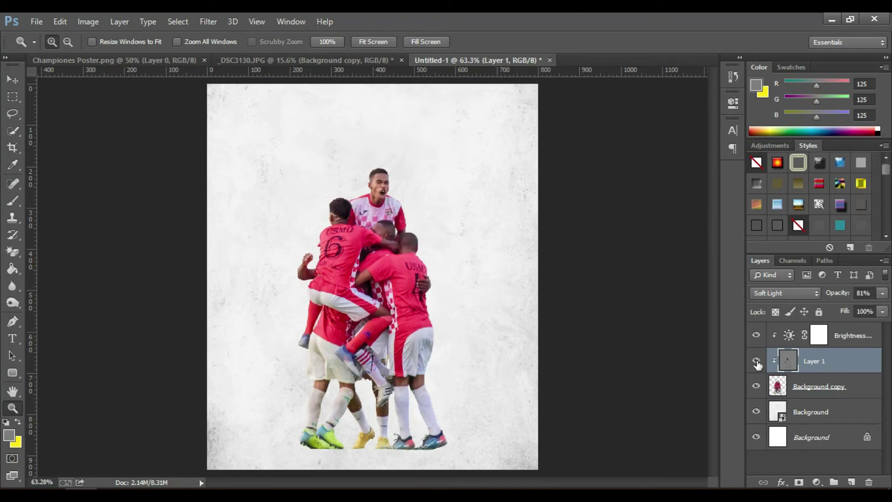
pyautogui.click(756, 360)
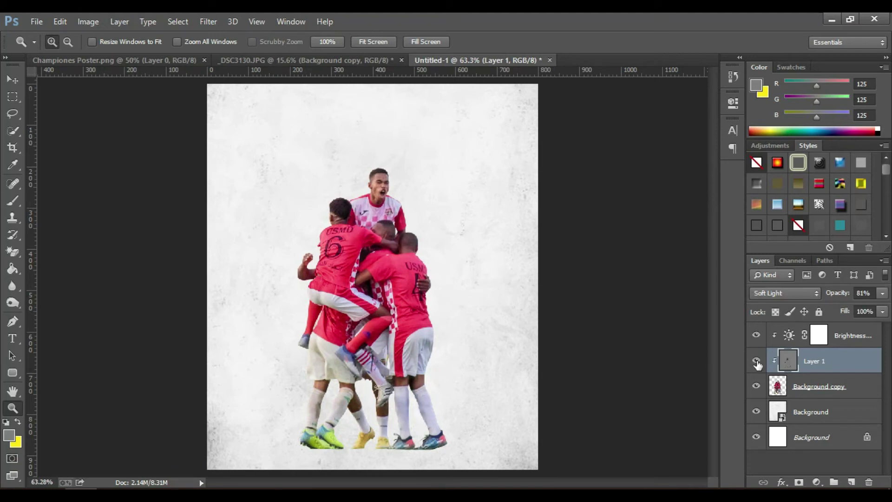
pyautogui.click(830, 388)
pyautogui.click(852, 482)
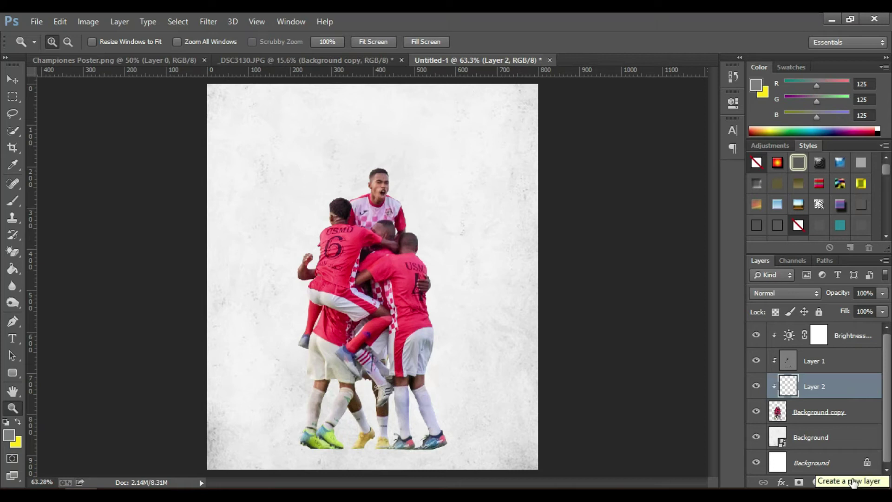
# Fill Layer 2 with grey and blend it as Soft Light at 75% opacity
pyautogui.click(13, 271)
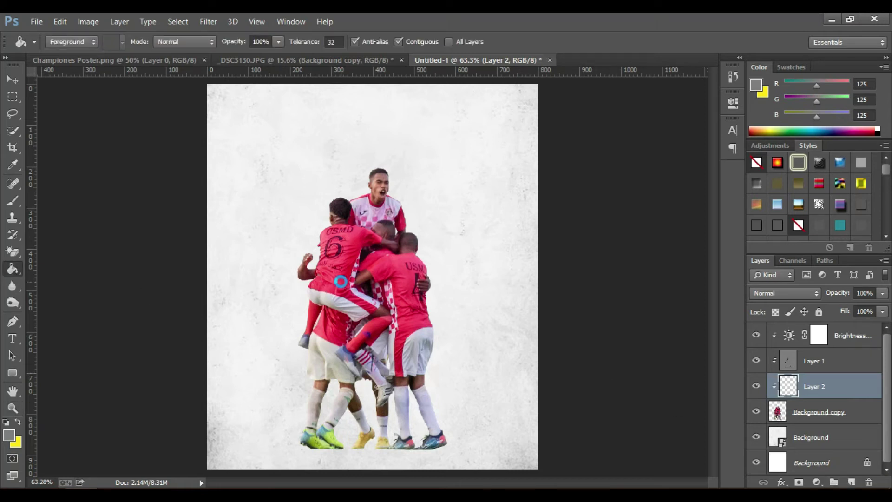
pyautogui.click(341, 282)
pyautogui.click(759, 293)
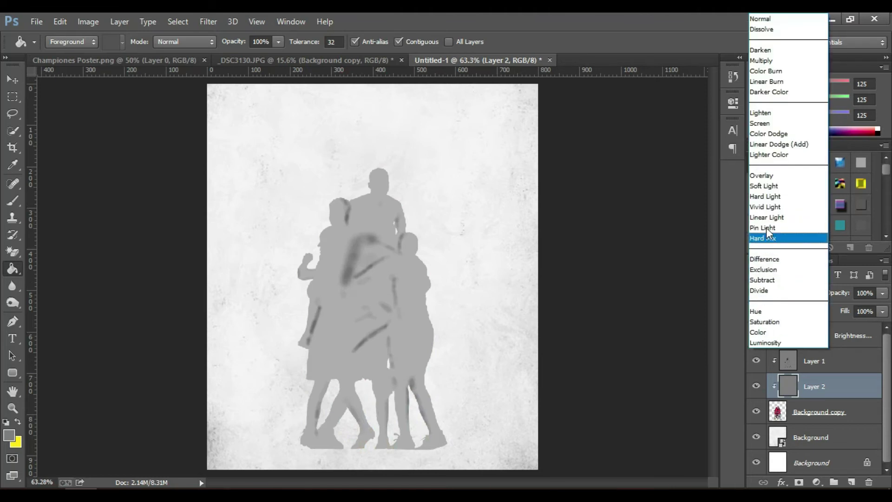
pyautogui.click(760, 192)
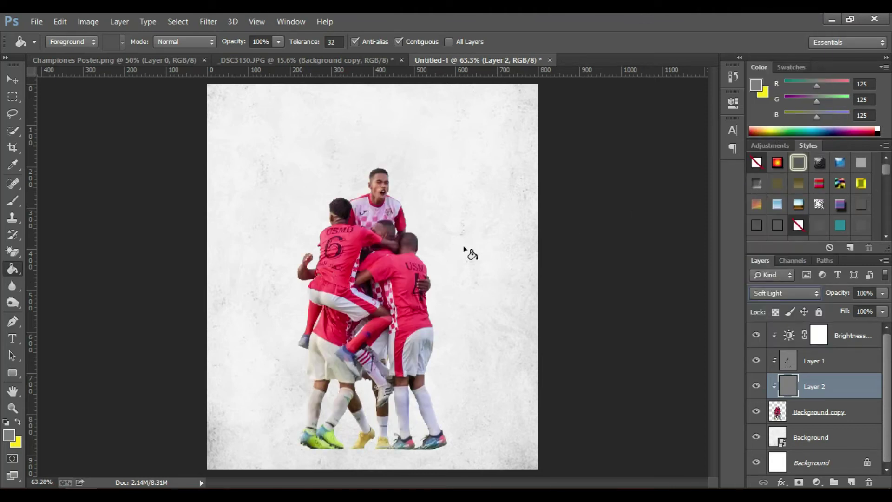
pyautogui.click(882, 311)
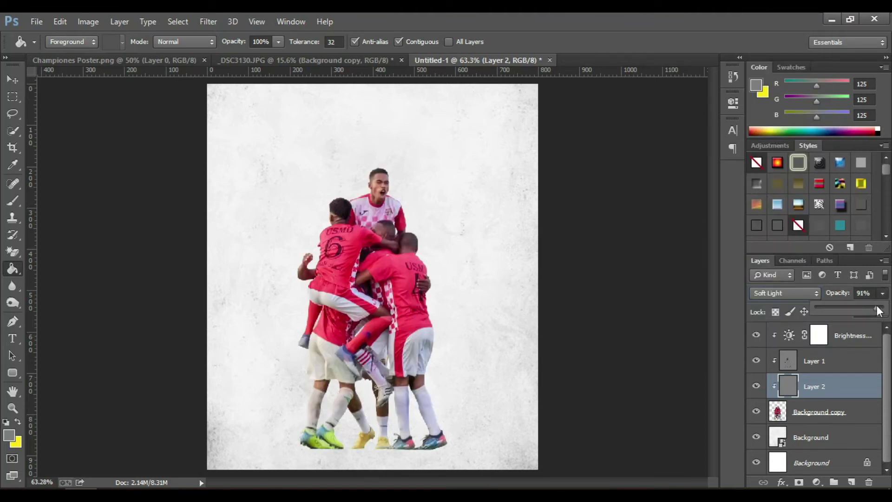
# Zoom to 200% on the players and choose the Dodge Tool
pyautogui.click(12, 408)
pyautogui.click(342, 248)
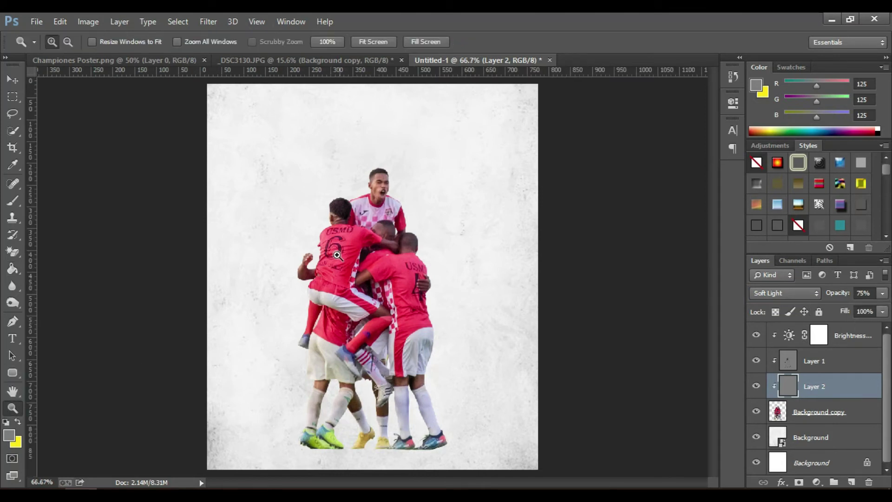
pyautogui.click(339, 251)
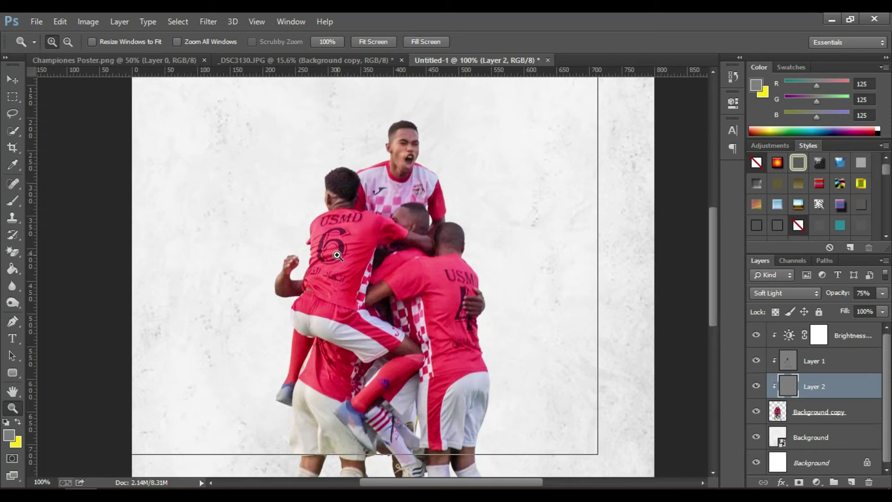
pyautogui.click(338, 255)
pyautogui.click(13, 302)
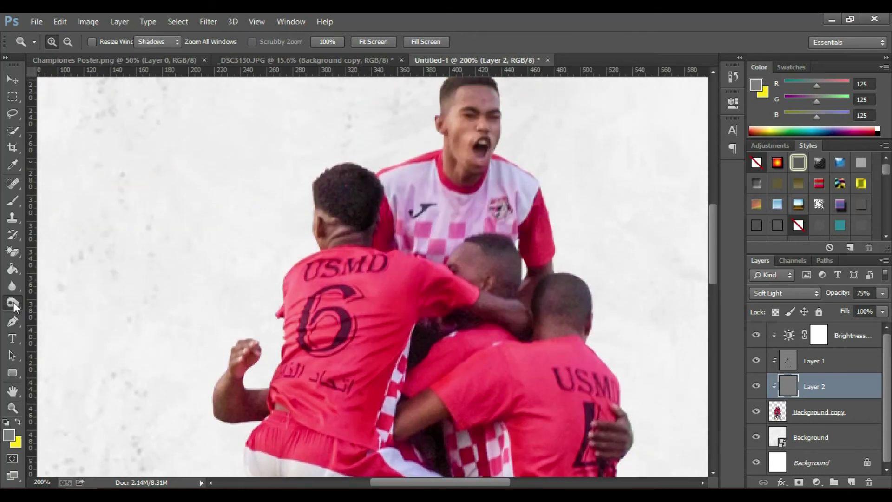
pyautogui.moveTo(13, 302); pyautogui.dragTo(57, 302)
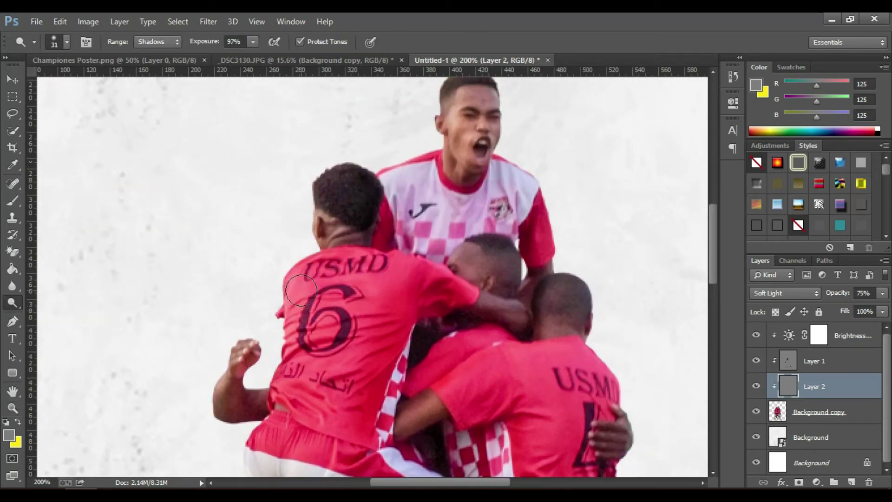
# Dodge highlights on Layer 2 across the players' legs and jerseys with a larger brush
pyautogui.scroll(1, 325, 278)
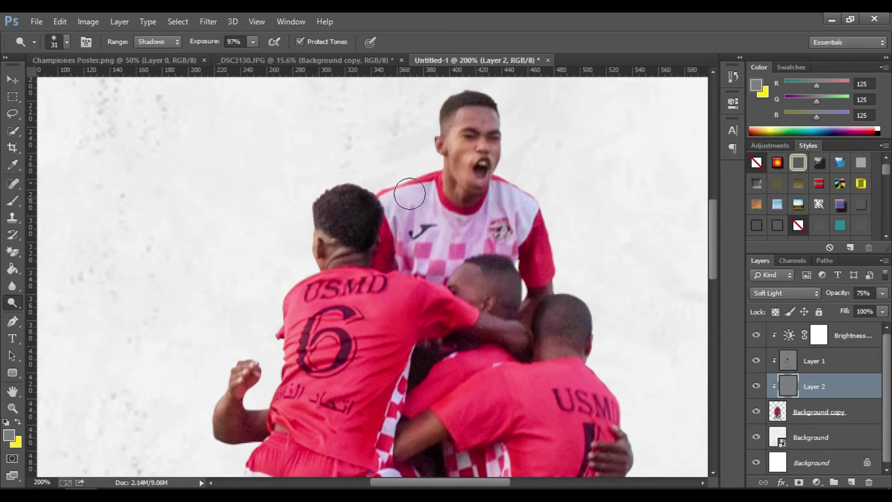
pyautogui.scroll(-6, 279, 279)
pyautogui.scroll(-2, 241, 320)
pyautogui.scroll(1, 240, 314)
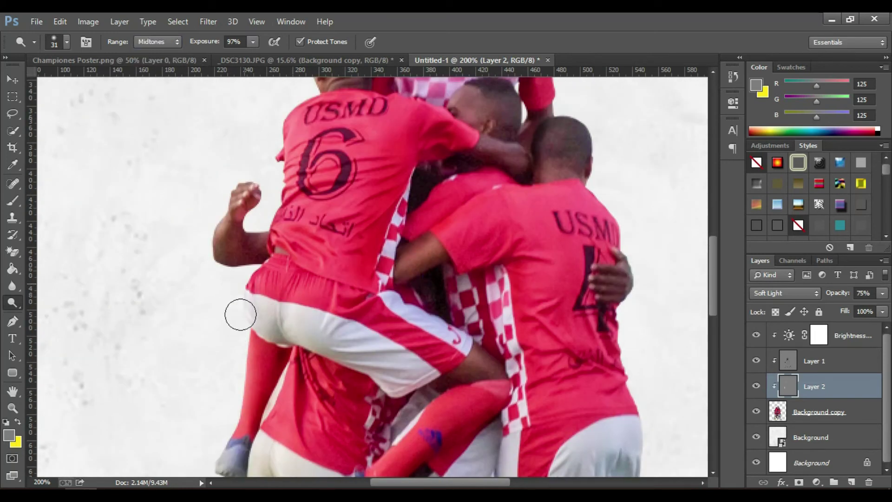
pyautogui.scroll(-11, 240, 325)
pyautogui.scroll(-1, 518, 265)
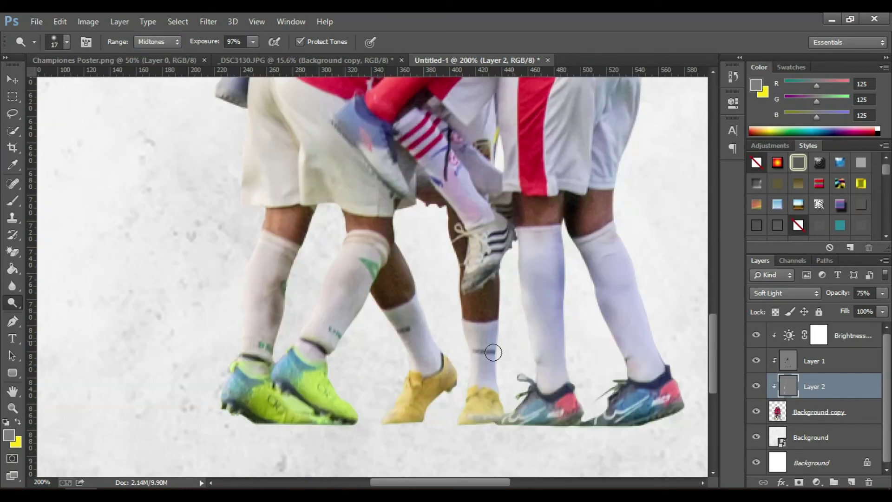
pyautogui.scroll(2, 635, 378)
pyautogui.press(']')
pyautogui.scroll(5, 632, 278)
pyautogui.scroll(5, 604, 179)
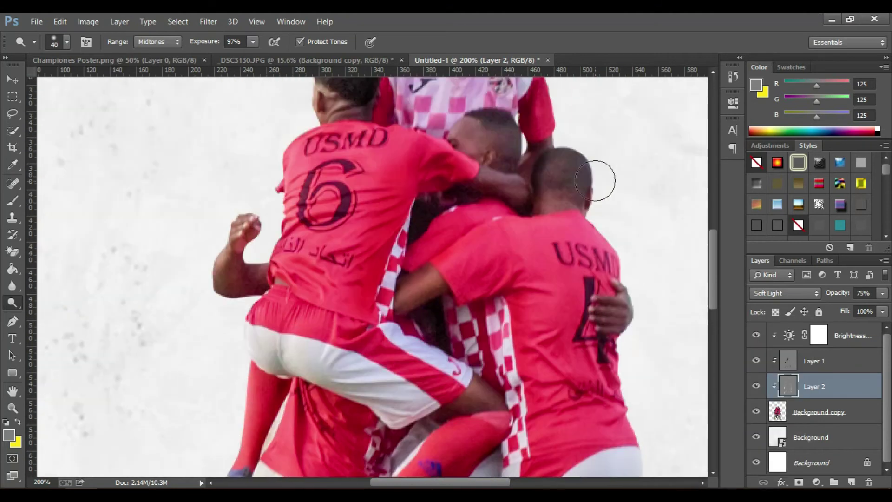
pyautogui.scroll(6, 558, 209)
# Adjust the dodge brush size to refine highlights near the heads, then fit the poster on screen
pyautogui.rightClick(541, 212)
pyautogui.press('z')
pyautogui.click(450, 214)
pyautogui.rightClick(13, 286)
pyautogui.click(37, 298)
pyautogui.rightClick(441, 201)
pyautogui.rightClick(467, 195)
pyautogui.scroll(-1, 517, 110)
pyautogui.scroll(1, 229, 309)
pyautogui.scroll(-6, 299, 130)
pyautogui.press('z')
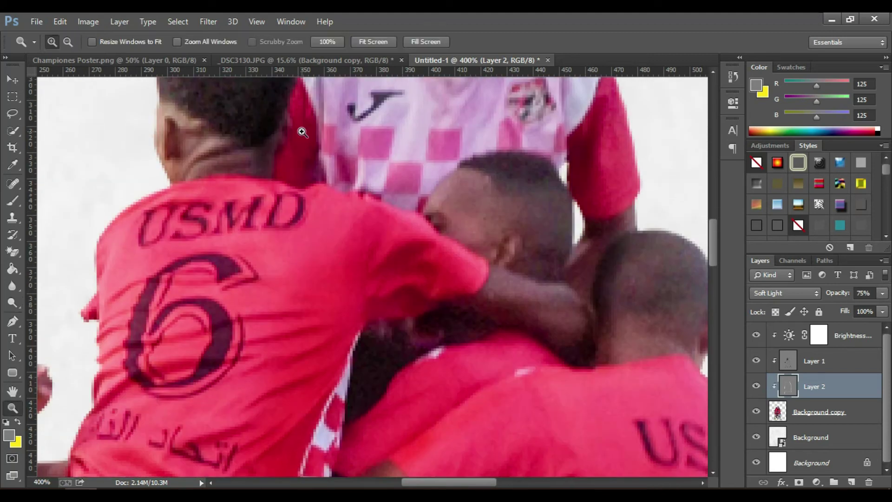
pyautogui.click(373, 42)
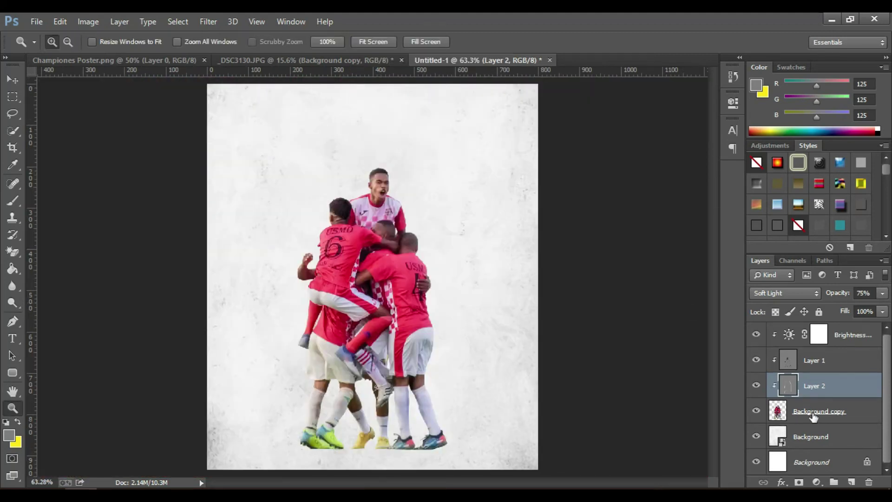
# Add a layer above Background and paint a soft black shadow around the players' feet
pyautogui.click(821, 437)
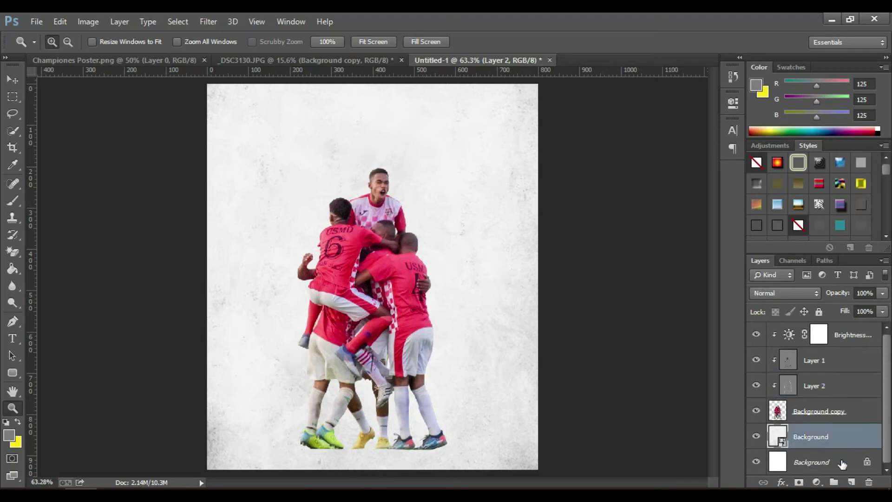
pyautogui.click(848, 481)
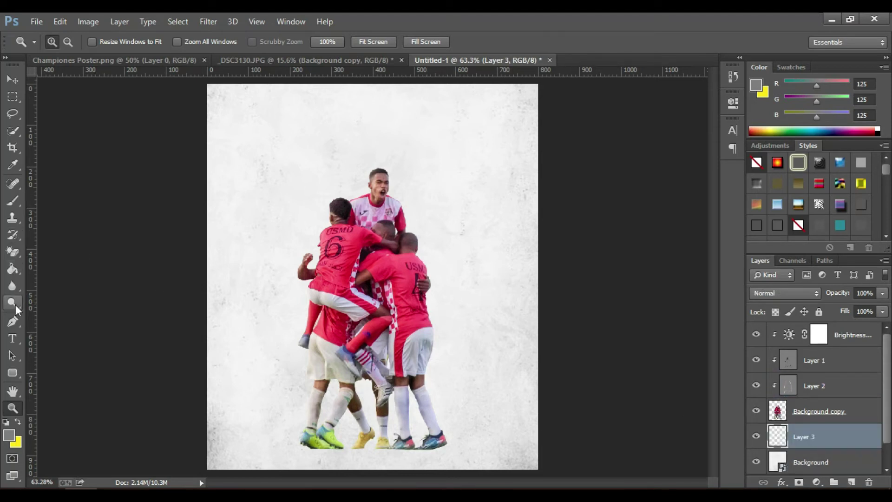
pyautogui.click(12, 201)
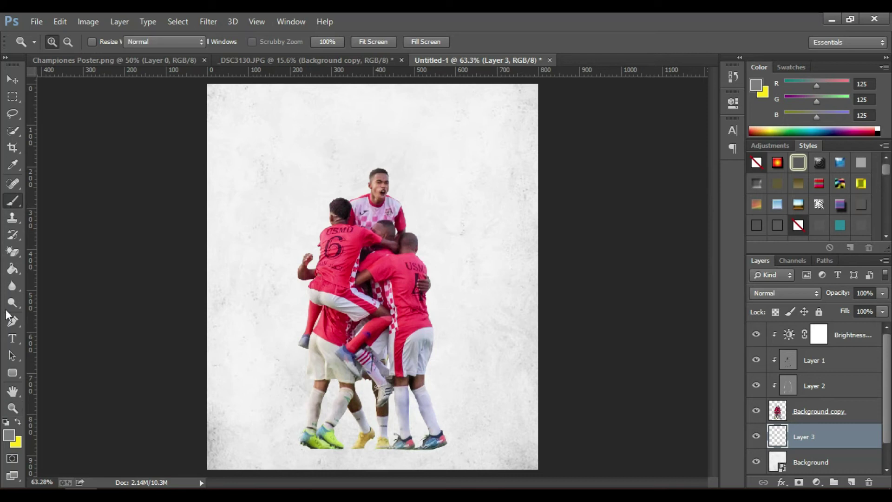
pyautogui.click(9, 437)
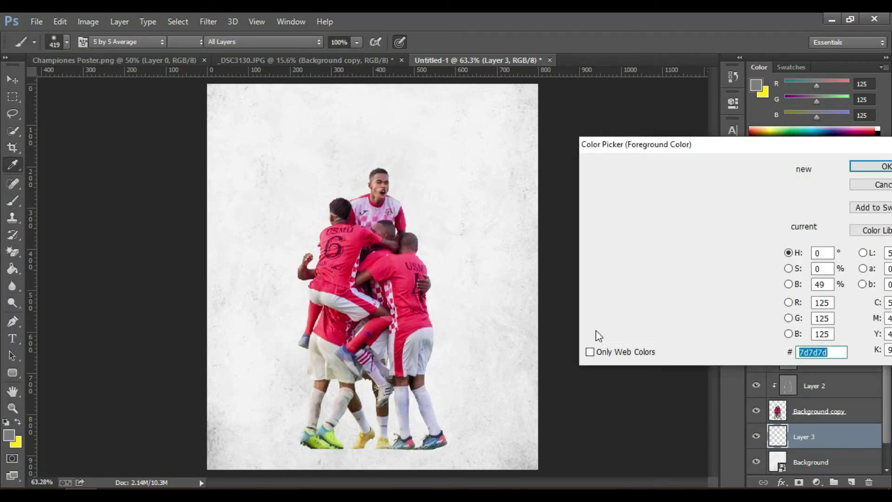
pyautogui.moveTo(593, 330); pyautogui.dragTo(589, 340)
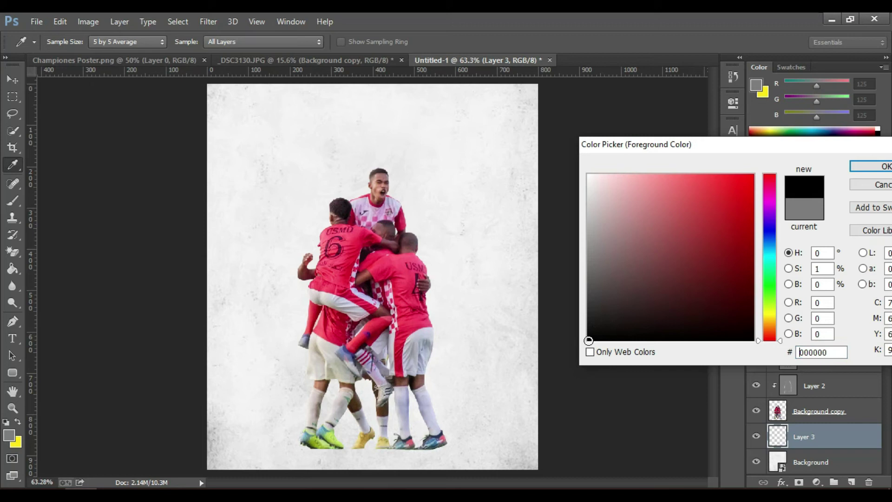
pyautogui.click(858, 166)
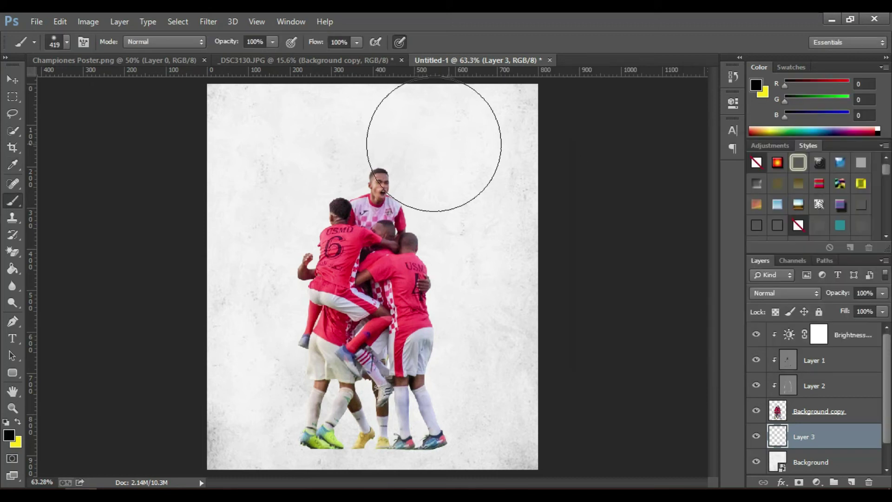
pyautogui.moveTo(370, 351); pyautogui.dragTo(288, 353)
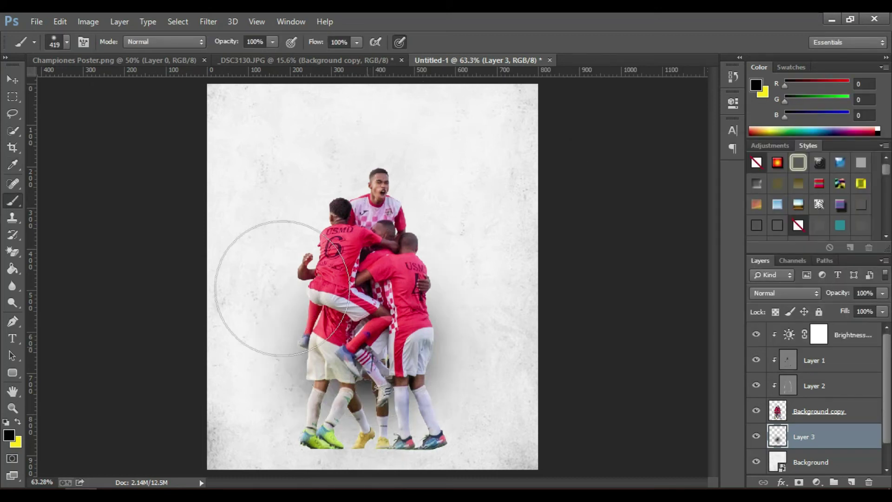
# Free Transform the shadow into a flat ellipse beneath the feet
pyautogui.press('m')
pyautogui.rightClick(352, 271)
pyautogui.click(403, 159)
pyautogui.moveTo(375, 213)
pyautogui.mouseDown()
pyautogui.moveTo(375, 444)
pyautogui.moveTo(399, 449)
pyautogui.mouseUp()
pyautogui.press('Return')
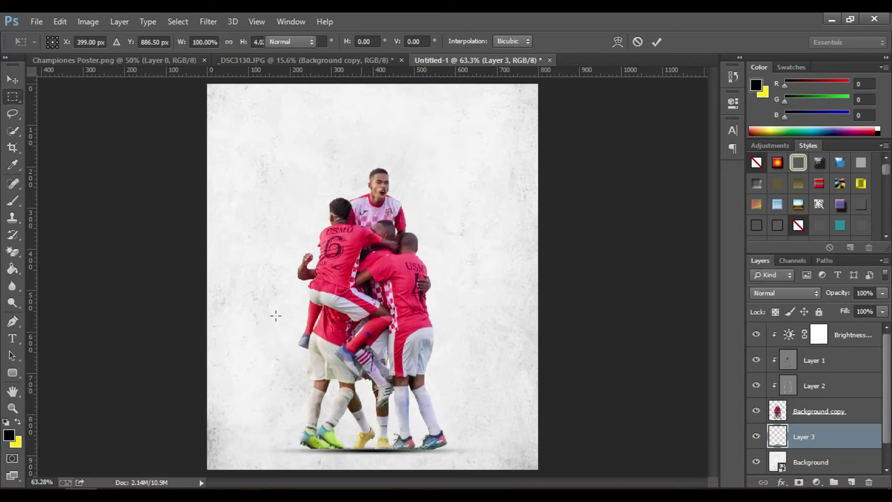
# Fade the shadow layer to about 58% opacity and add an empty Layer 4 on top
pyautogui.click(13, 83)
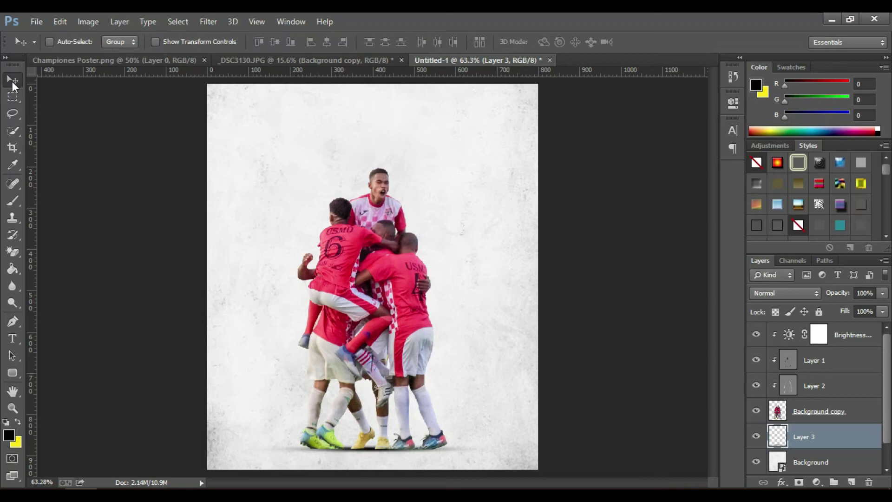
pyautogui.click(882, 293)
pyautogui.moveTo(866, 306); pyautogui.dragTo(856, 303)
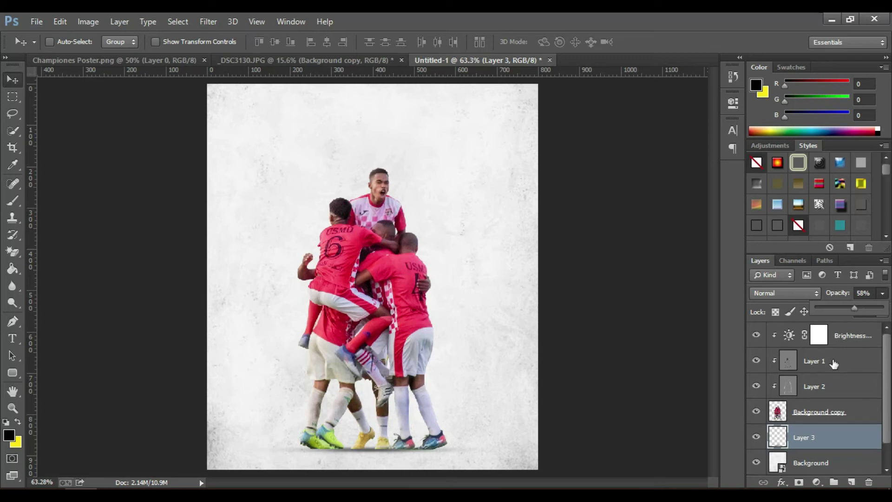
pyautogui.click(841, 344)
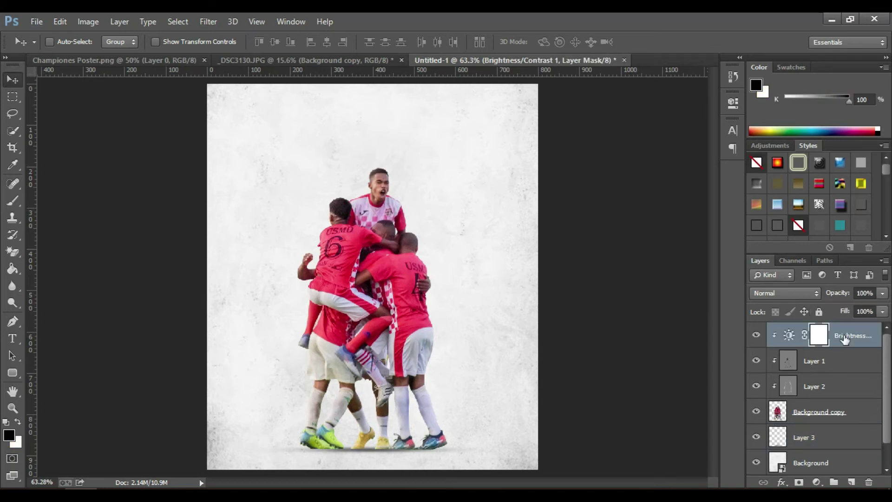
pyautogui.click(851, 482)
# Set a near-white foreground colour and a 146 px soft brush
pyautogui.press('b')
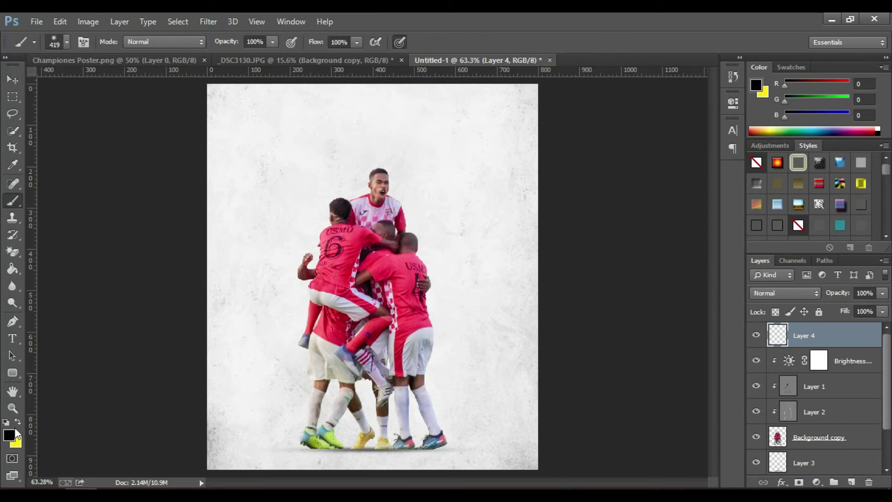
pyautogui.click(756, 85)
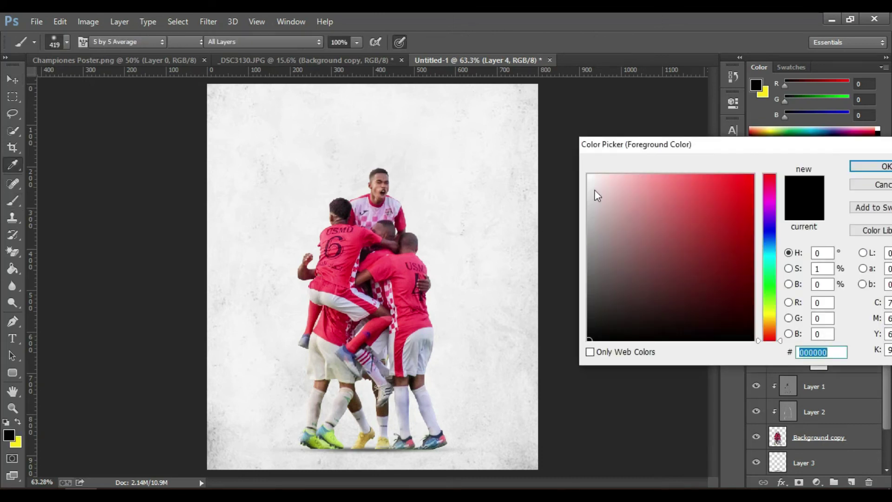
pyautogui.click(590, 175)
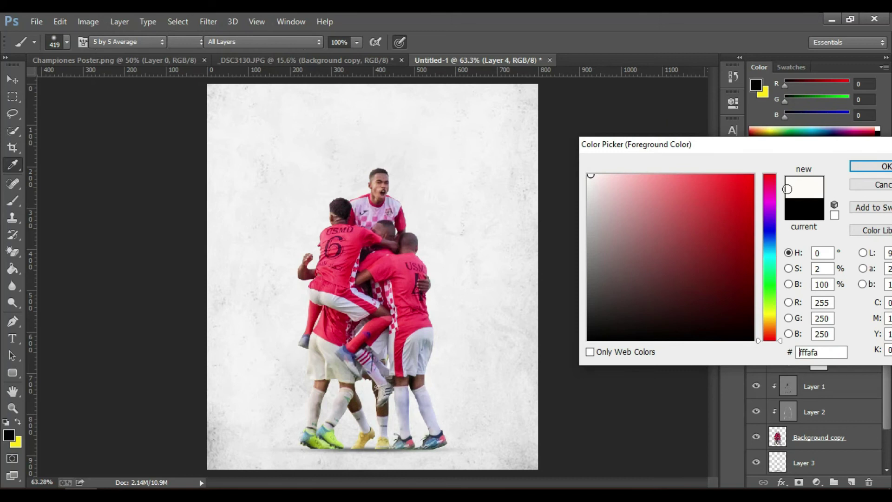
pyautogui.click(862, 167)
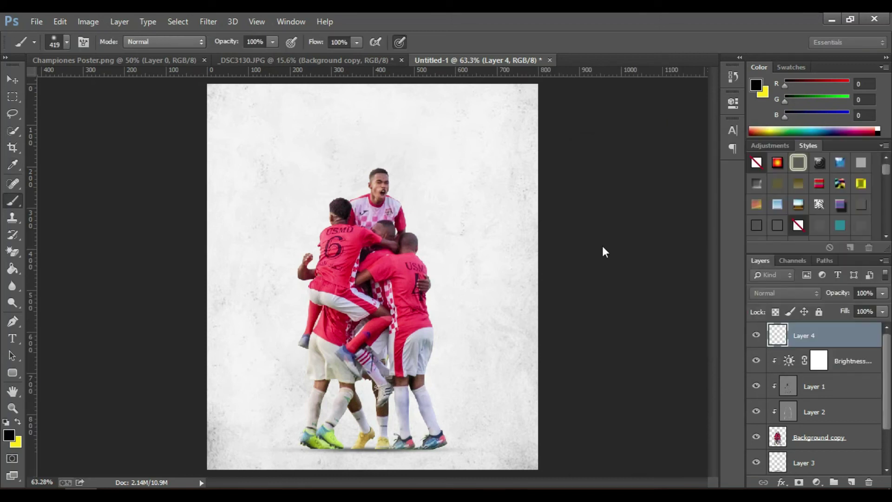
pyautogui.rightClick(455, 306)
pyautogui.click(564, 336)
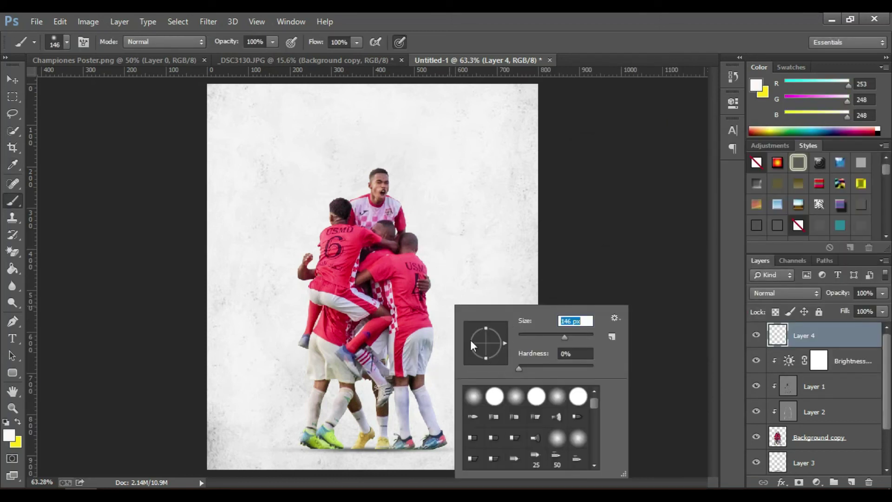
pyautogui.press('Return')
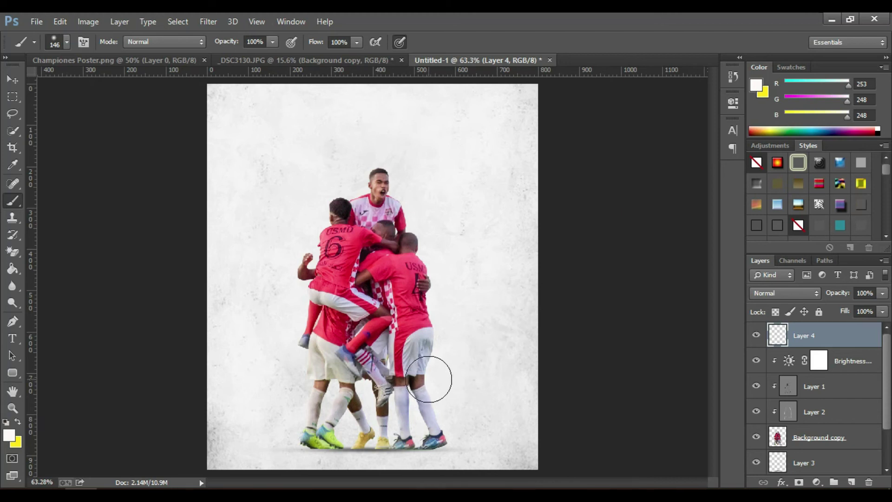
# Paint white glows around the three players' legs and raised hand, then add Layer 5
pyautogui.moveTo(442, 374); pyautogui.dragTo(432, 375)
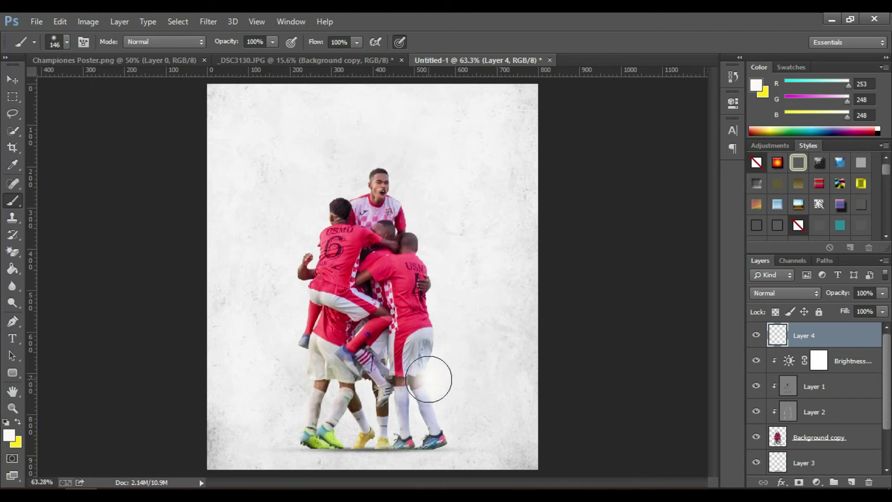
pyautogui.click(313, 376)
pyautogui.click(391, 420)
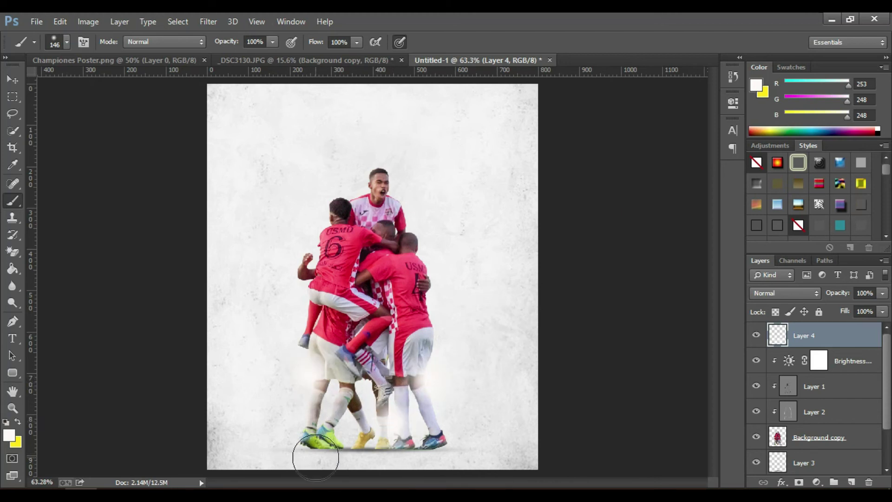
pyautogui.click(303, 251)
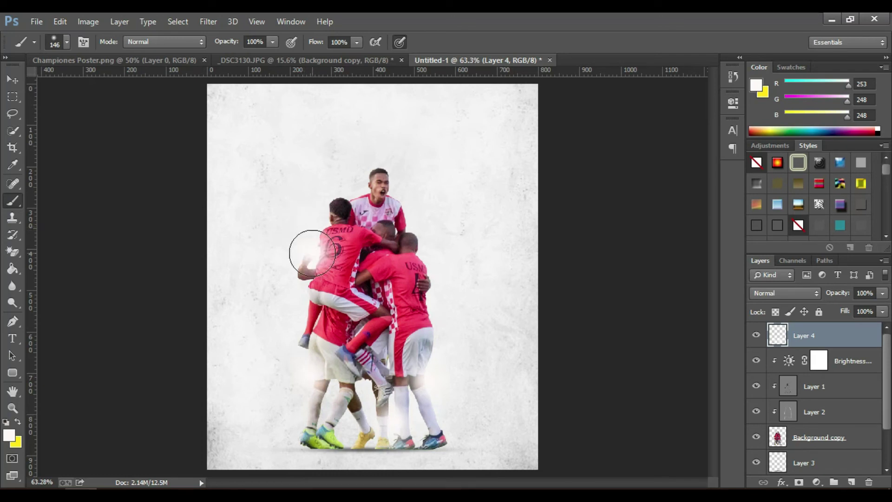
pyautogui.click(882, 293)
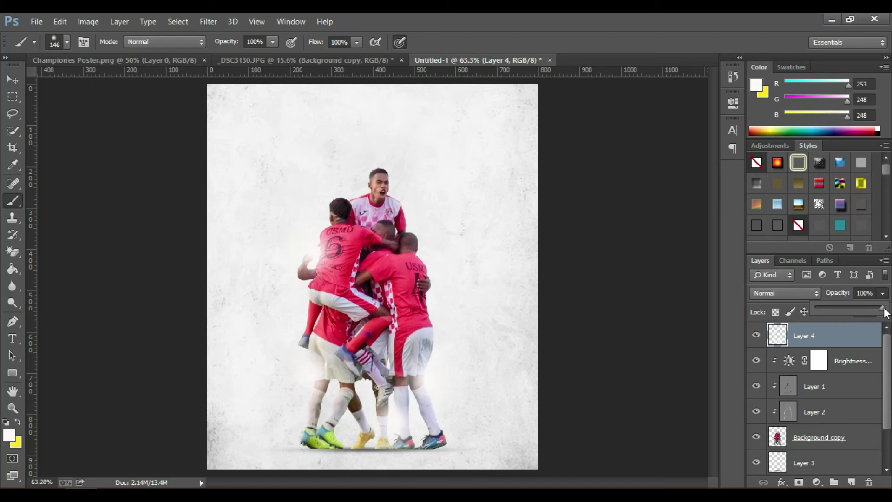
pyautogui.click(844, 346)
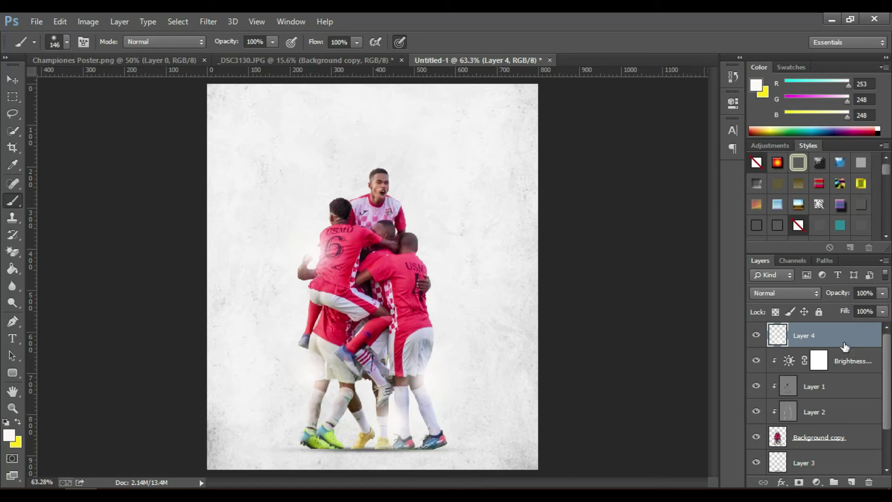
pyautogui.click(851, 483)
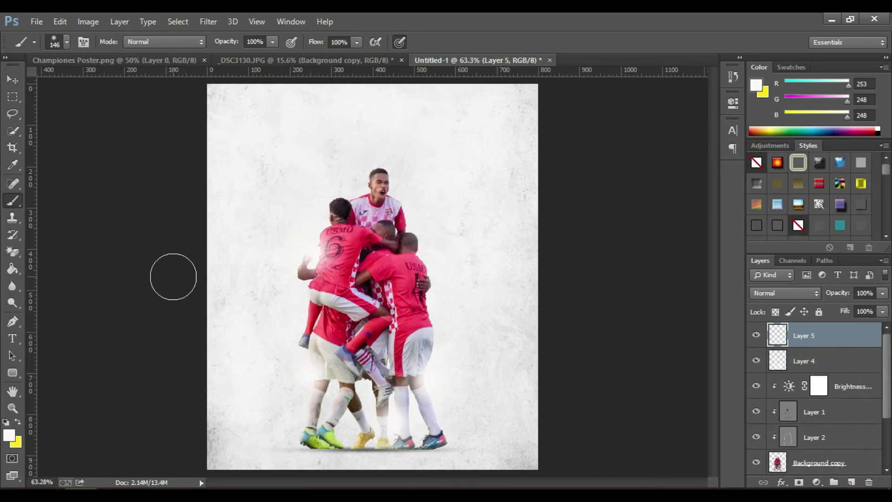
# Set the foreground colour to a saturated bright yellow
pyautogui.click(14, 439)
pyautogui.click(773, 315)
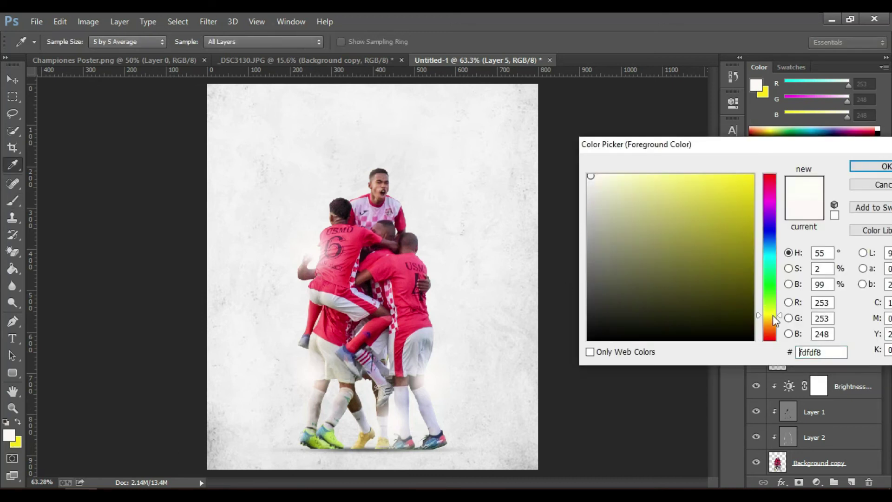
pyautogui.click(772, 317)
pyautogui.moveTo(745, 190); pyautogui.dragTo(726, 173)
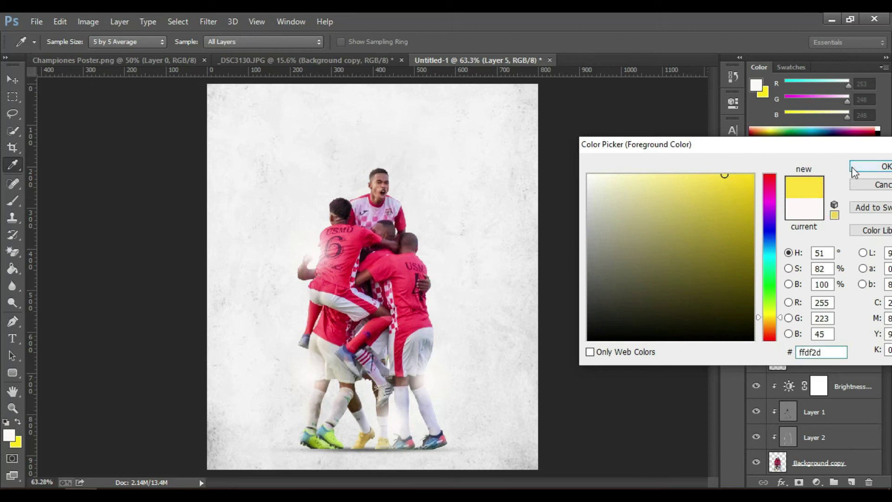
pyautogui.click(852, 167)
# With a soft 181 px brush, paint a yellow glow by the left player's legs
pyautogui.press('b')
pyautogui.click(882, 312)
pyautogui.click(835, 342)
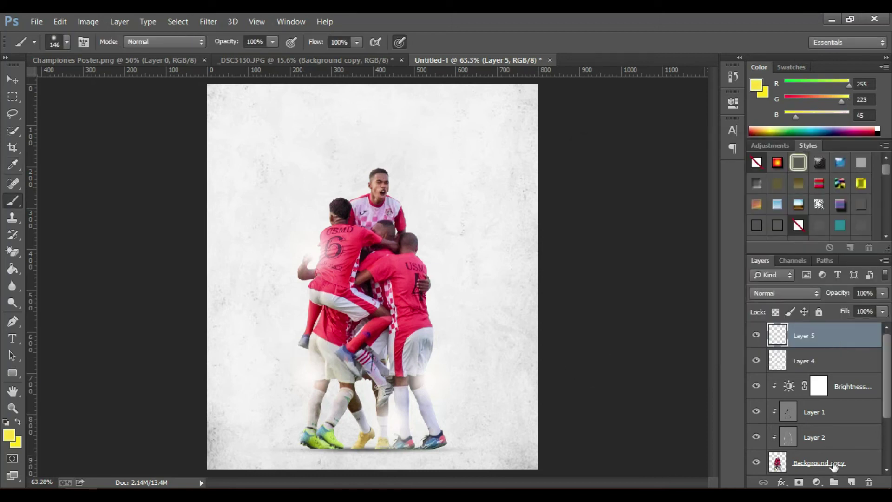
pyautogui.rightClick(343, 288)
pyautogui.moveTo(455, 320); pyautogui.dragTo(471, 327)
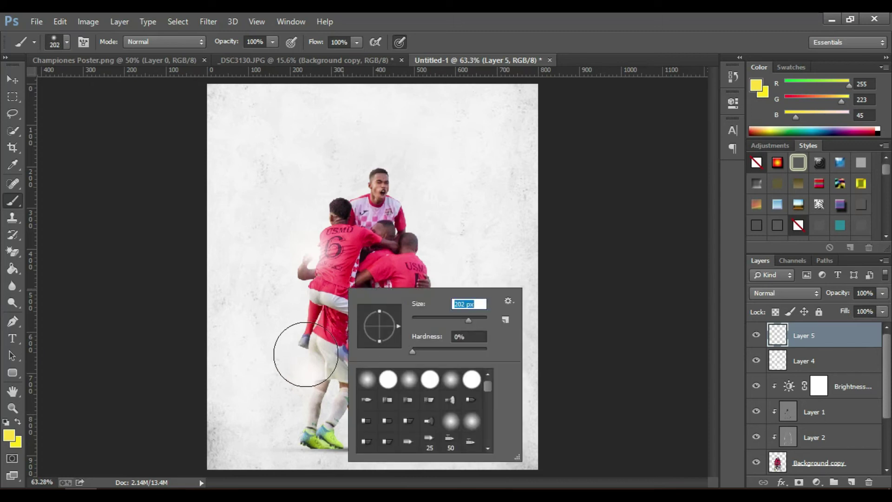
pyautogui.click(305, 354)
# Set the leg glow to Overlay, nudge it down-left, and paint a glow near the right player's legs
pyautogui.click(765, 295)
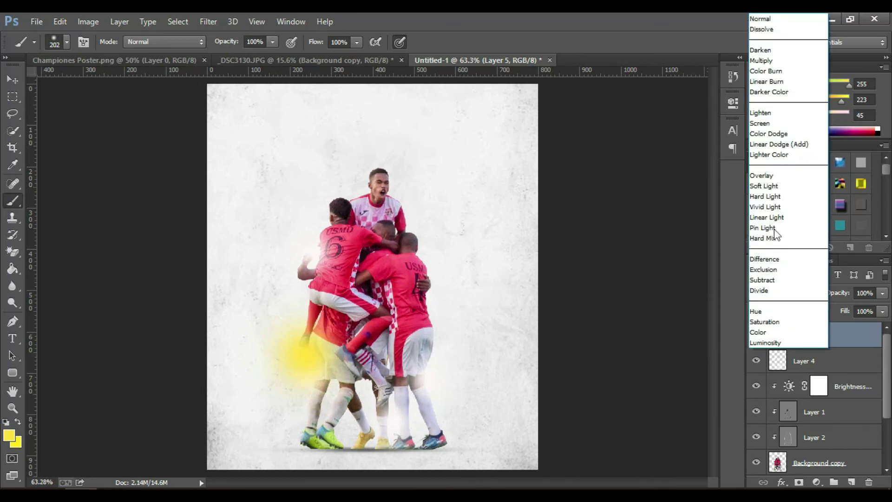
pyautogui.click(774, 176)
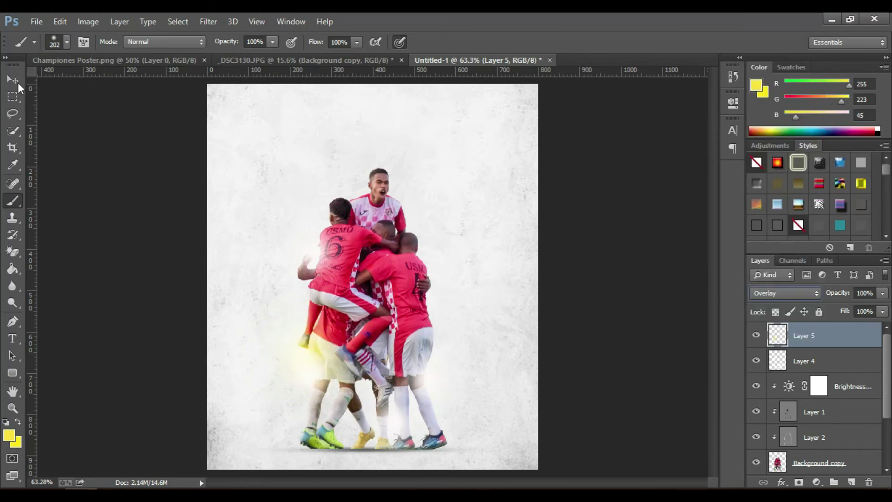
pyautogui.press('v')
pyautogui.moveTo(307, 372); pyautogui.dragTo(297, 388)
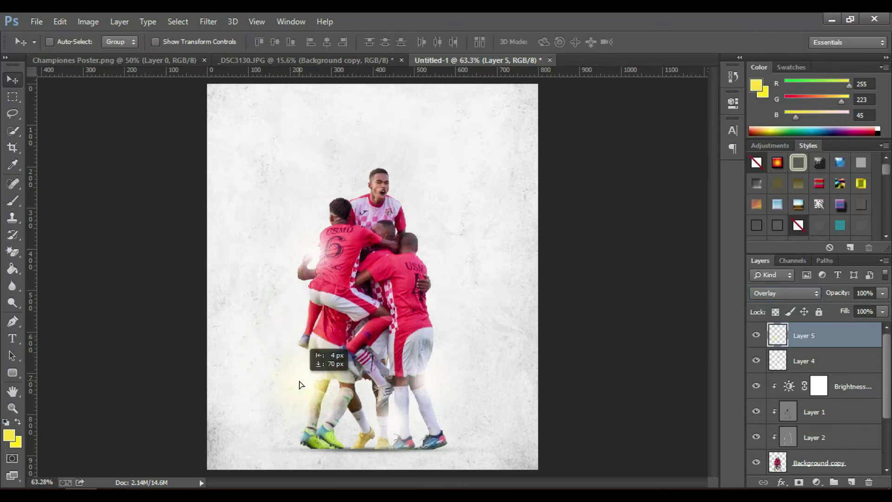
pyautogui.click(13, 200)
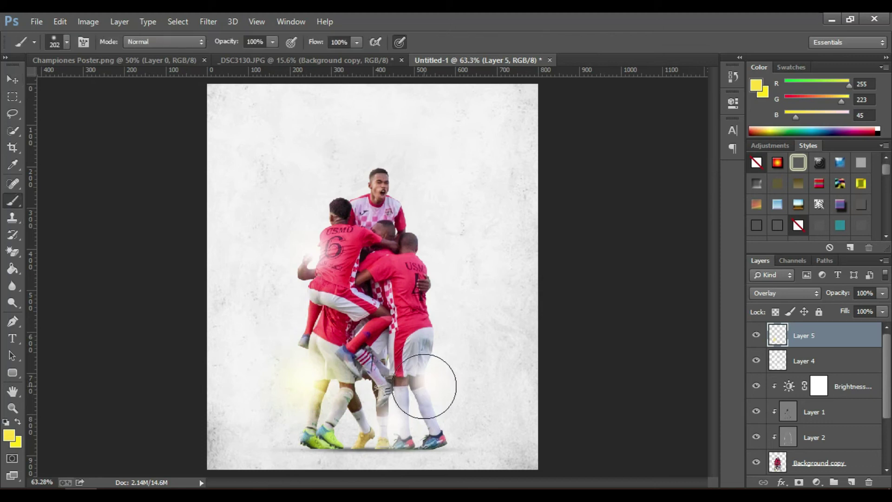
pyautogui.click(424, 385)
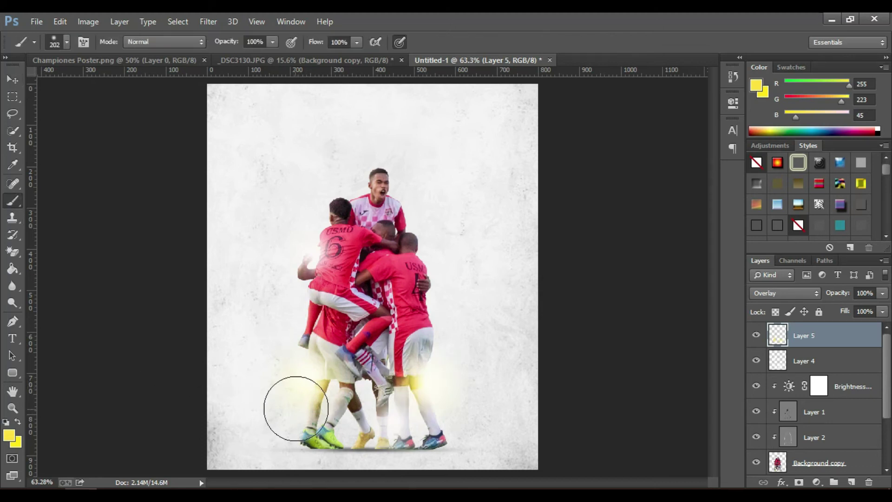
# On a new layer, paint a yellow glow at the left player's shoulder and shift it down-right
pyautogui.click(850, 482)
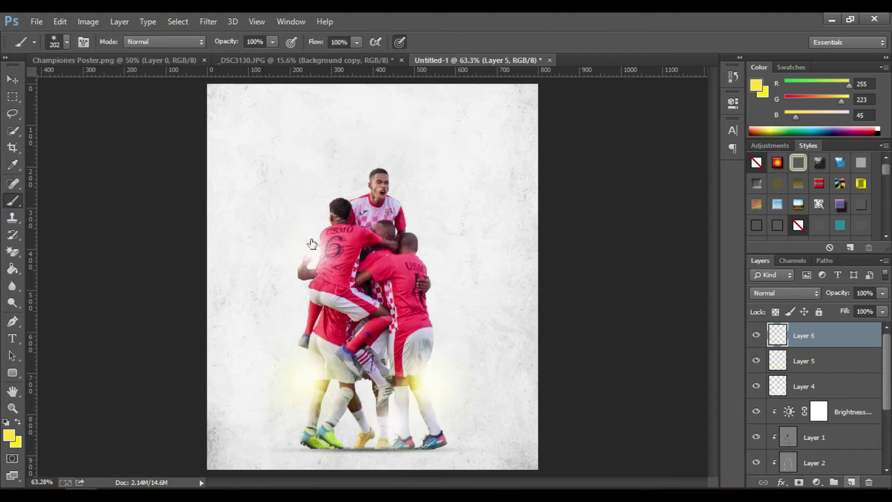
pyautogui.click(301, 241)
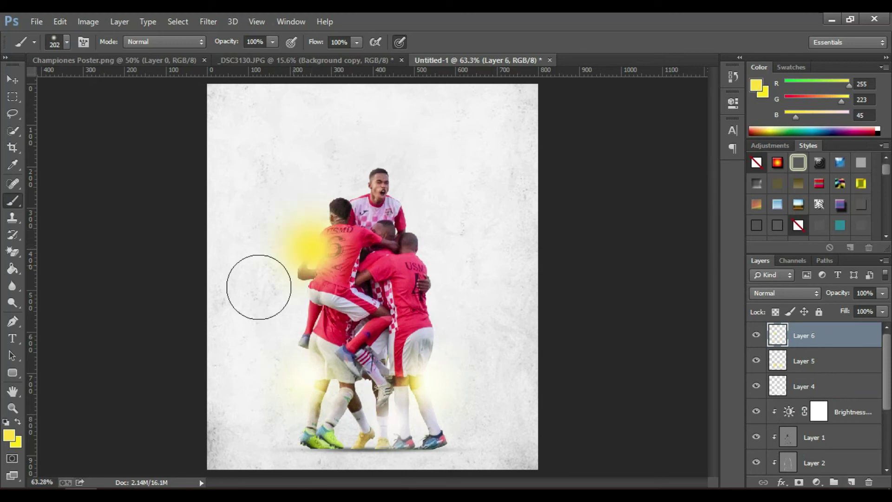
pyautogui.click(13, 79)
pyautogui.moveTo(310, 255); pyautogui.dragTo(321, 269)
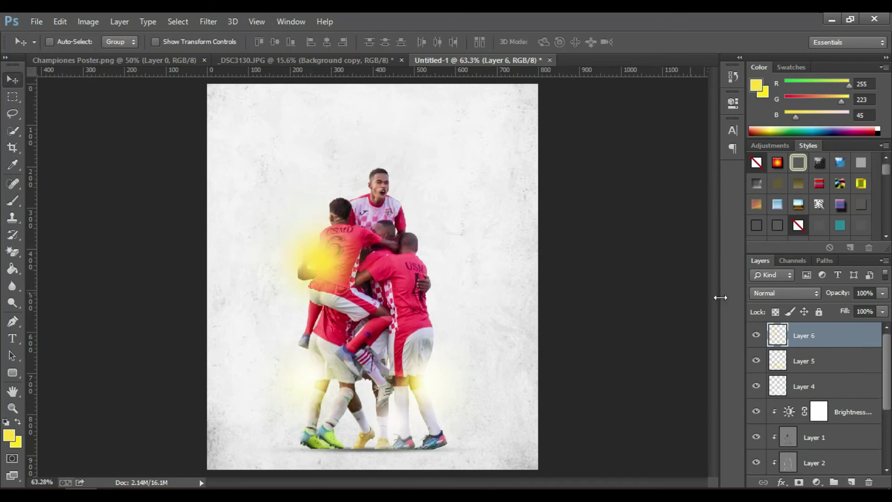
# Blend the shoulder glow in Overlay at 54% opacity and nudge it into place
pyautogui.click(785, 292)
pyautogui.click(766, 177)
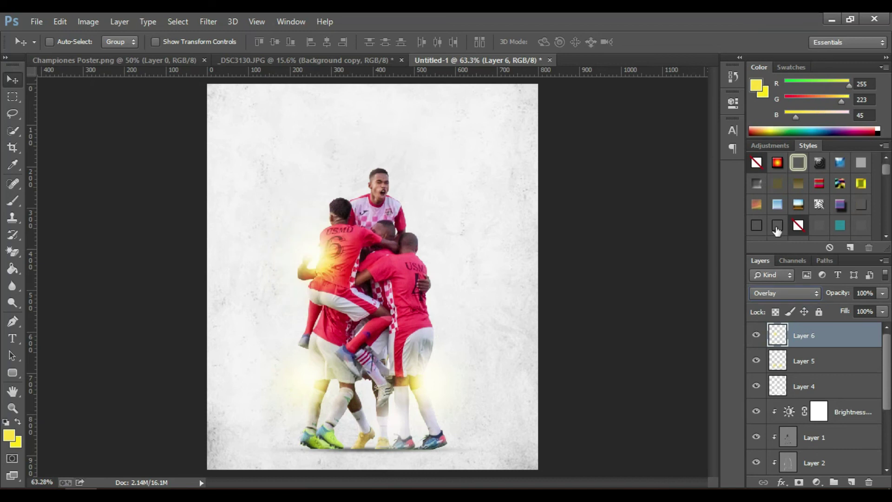
pyautogui.click(882, 292)
pyautogui.moveTo(882, 308); pyautogui.dragTo(851, 308)
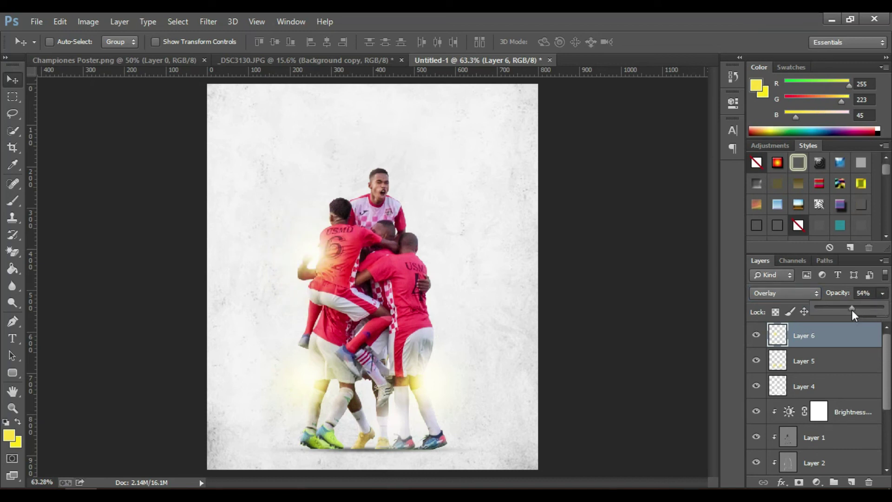
pyautogui.moveTo(350, 284); pyautogui.dragTo(316, 318)
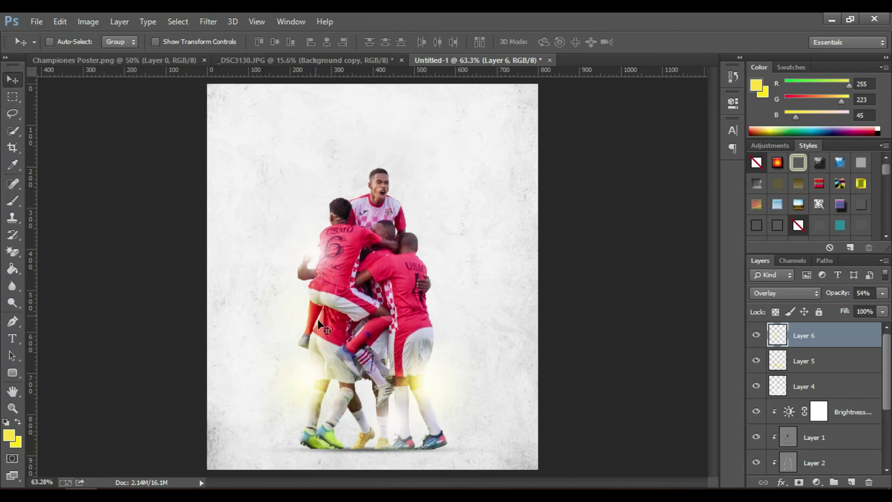
# Shrink the brush to 97 px and scroll down the Layers panel
pyautogui.click(18, 202)
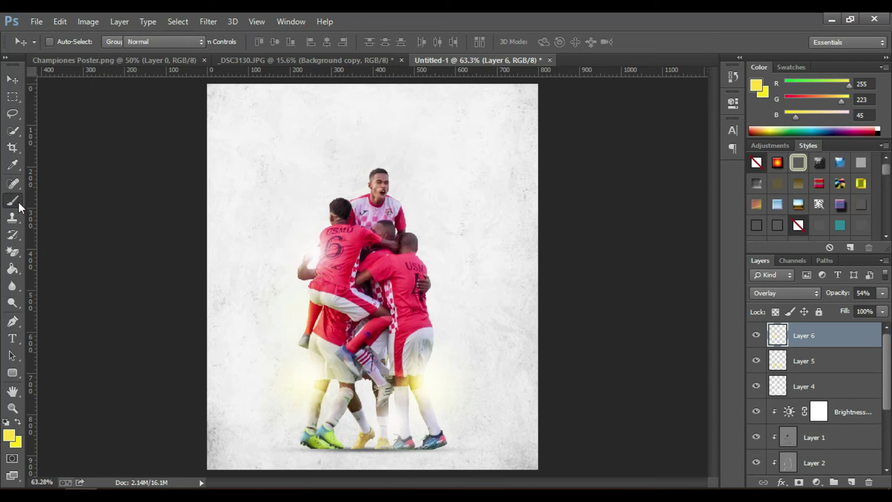
pyautogui.rightClick(473, 291)
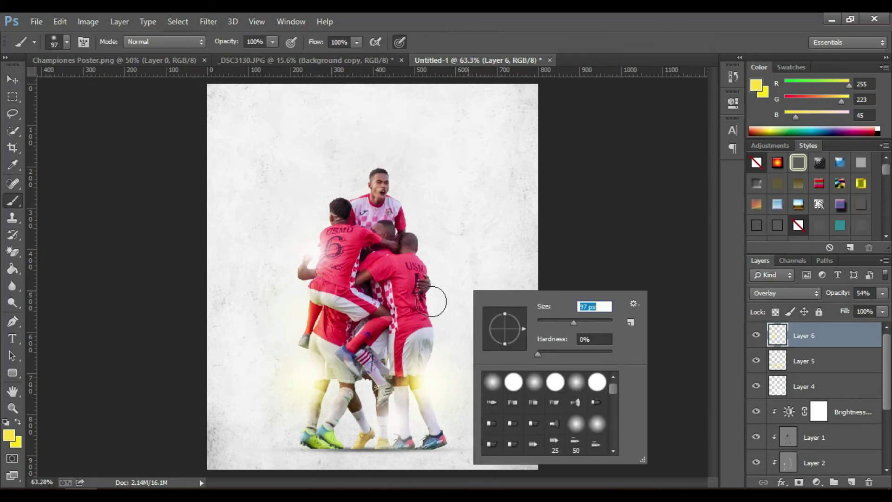
pyautogui.press('Return')
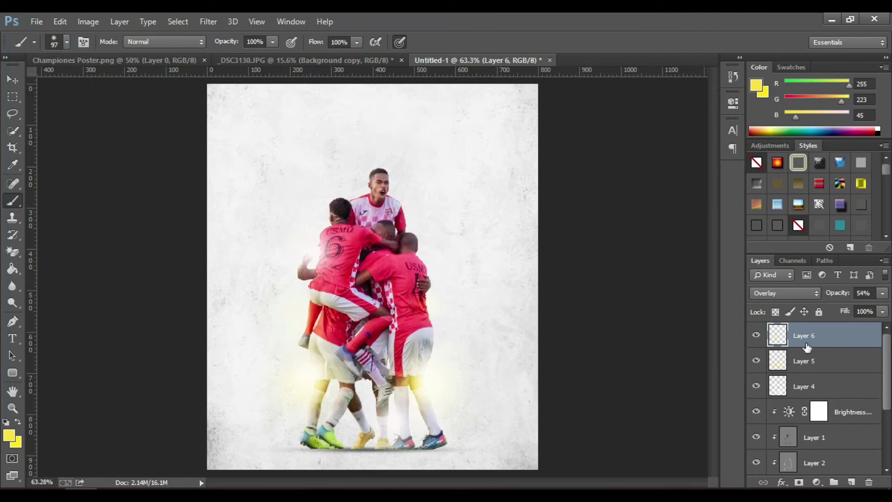
pyautogui.scroll(-1, 824, 343)
pyautogui.scroll(-2, 823, 343)
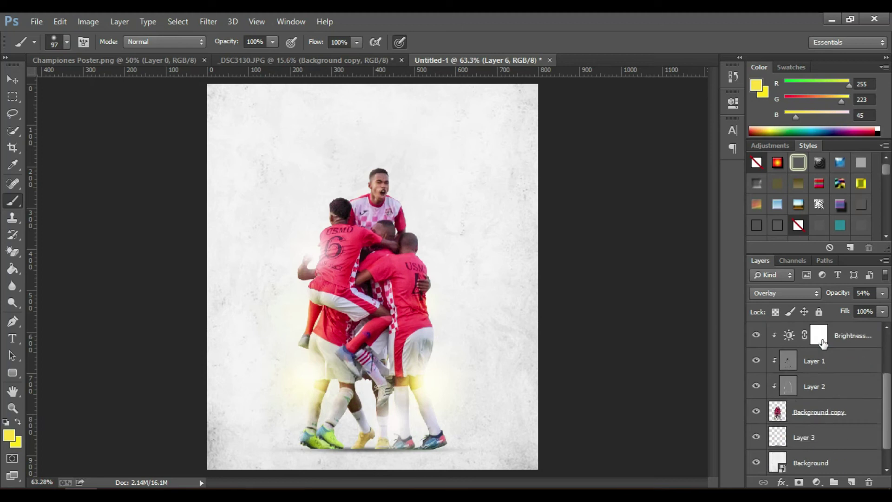
# Add a new empty layer directly above the Background layer
pyautogui.scroll(-1, 823, 344)
pyautogui.click(823, 438)
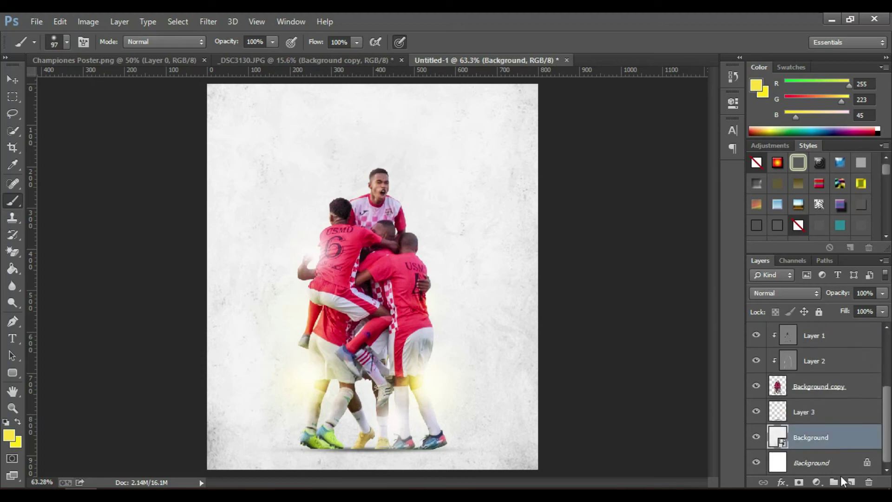
pyautogui.click(850, 482)
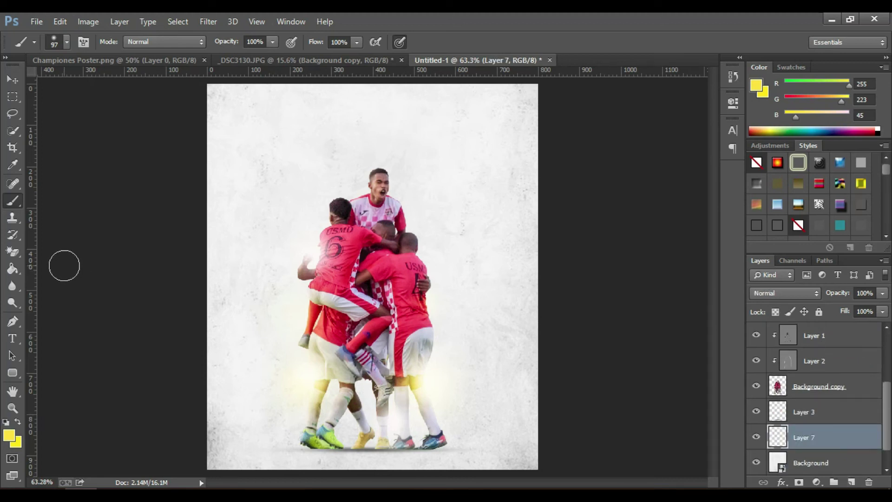
# With the Type tool, set the text colour to the jersey red (e42045) via eyedropper
pyautogui.click(17, 343)
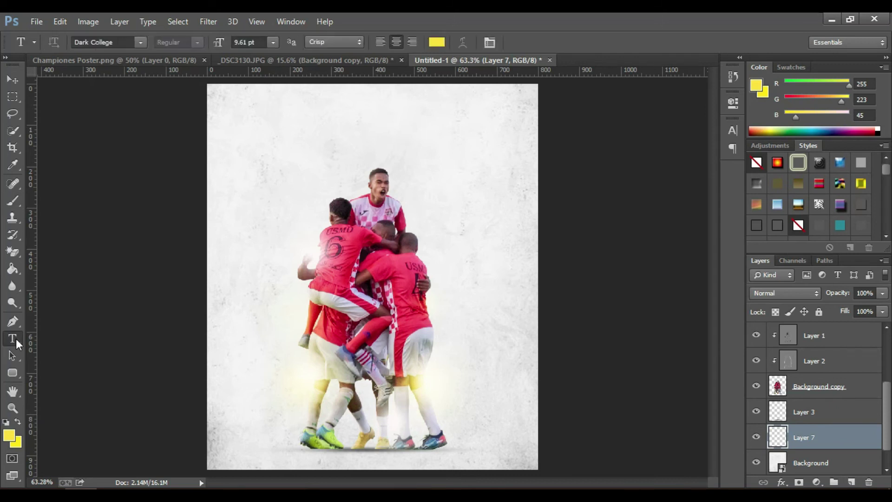
pyautogui.click(438, 42)
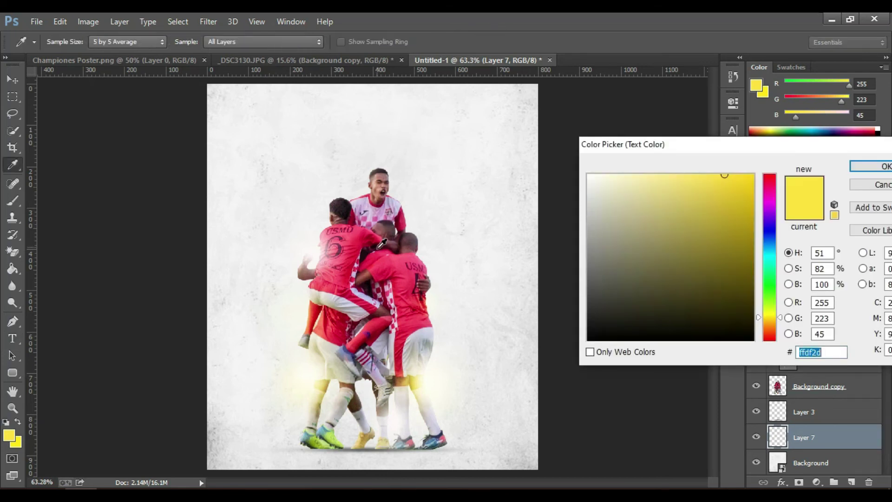
pyautogui.click(374, 259)
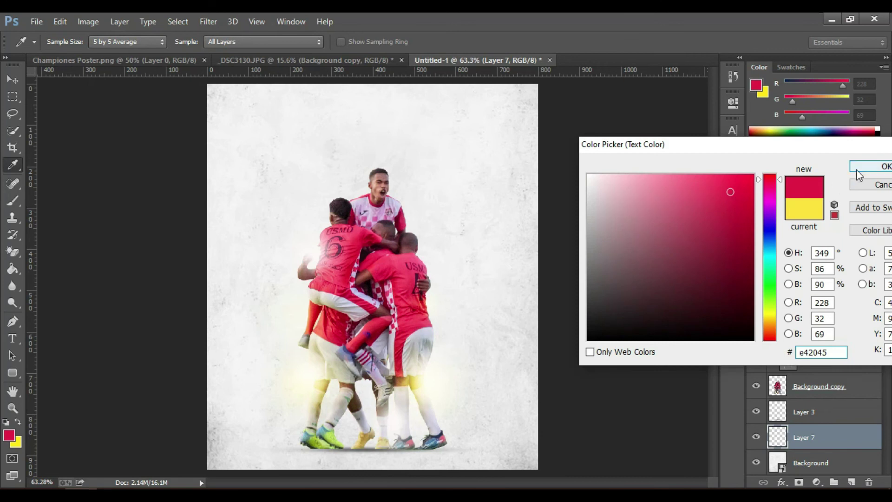
pyautogui.click(856, 169)
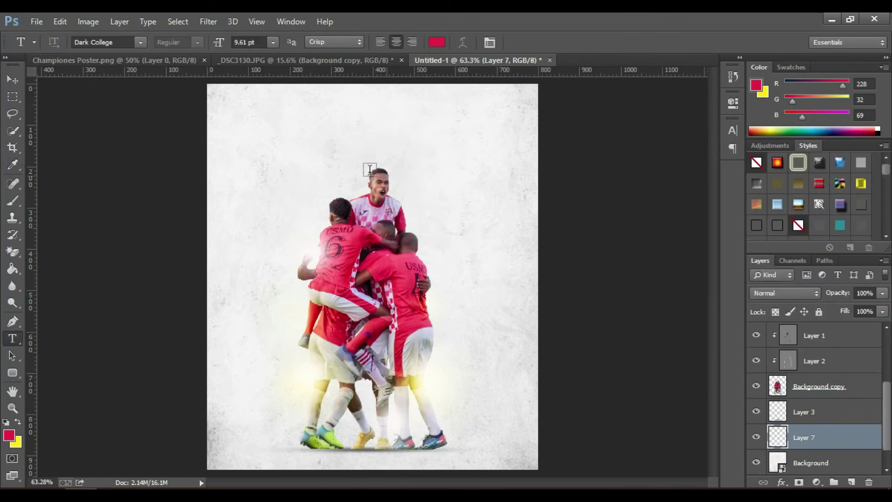
# Type a red 'CHAMPIONS' headline at 45.61 pt, centre it above the players, and commit
pyautogui.click(297, 153)
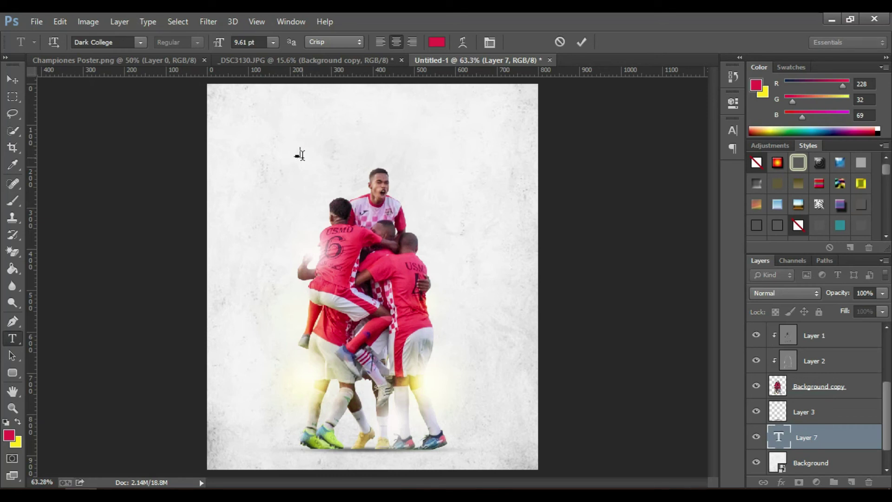
pyautogui.write('CHAMPIONS')
pyautogui.hotkey('ctrl', 'a')
pyautogui.moveTo(218, 41); pyautogui.dragTo(244, 64)
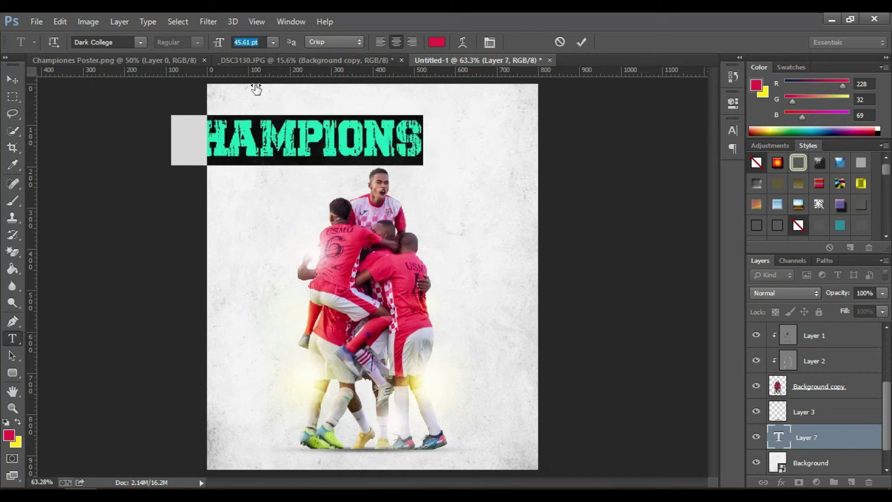
pyautogui.moveTo(424, 189); pyautogui.dragTo(469, 223)
pyautogui.moveTo(468, 228); pyautogui.dragTo(502, 230)
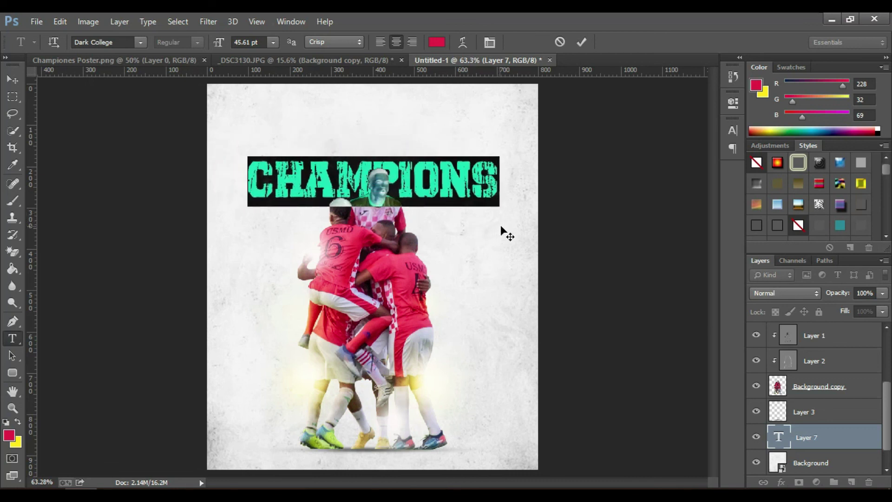
pyautogui.moveTo(331, 113); pyautogui.dragTo(331, 117)
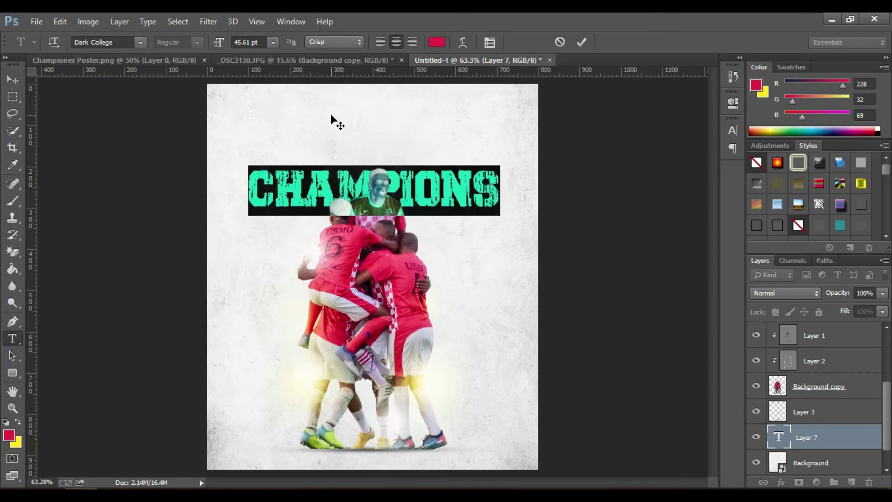
pyautogui.click(375, 195)
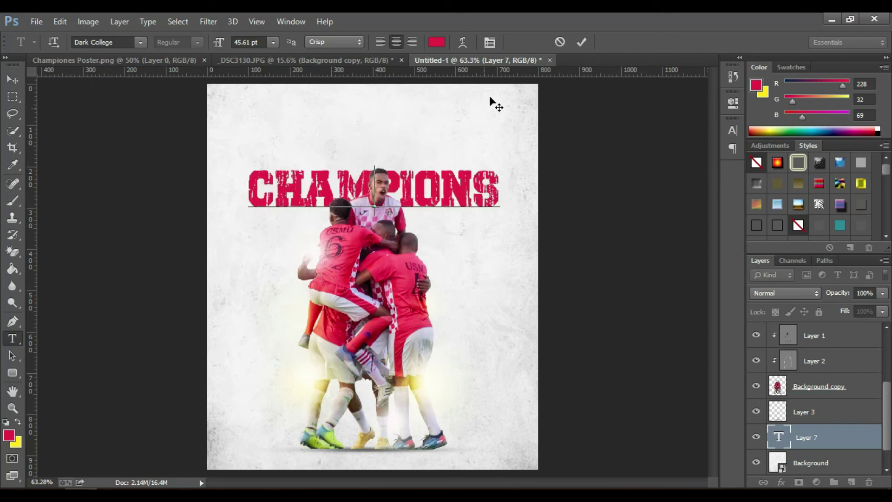
pyautogui.click(578, 46)
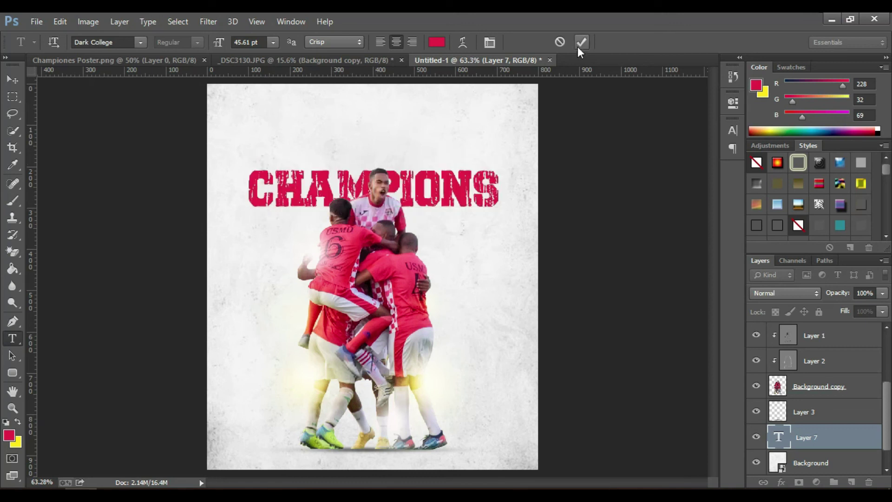
# Warp the CHAMPIONS text with the Rise style at 37.6% bend and reposition it
pyautogui.click(13, 96)
pyautogui.rightClick(308, 168)
pyautogui.click(355, 293)
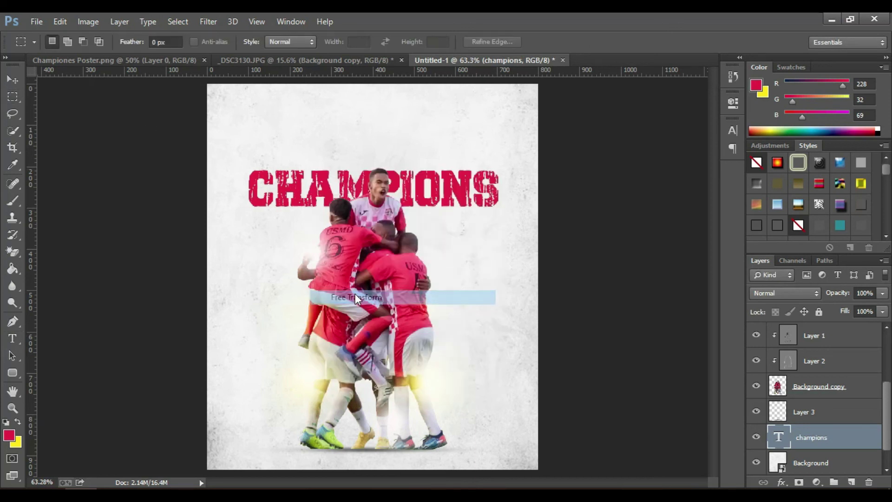
pyautogui.click(617, 42)
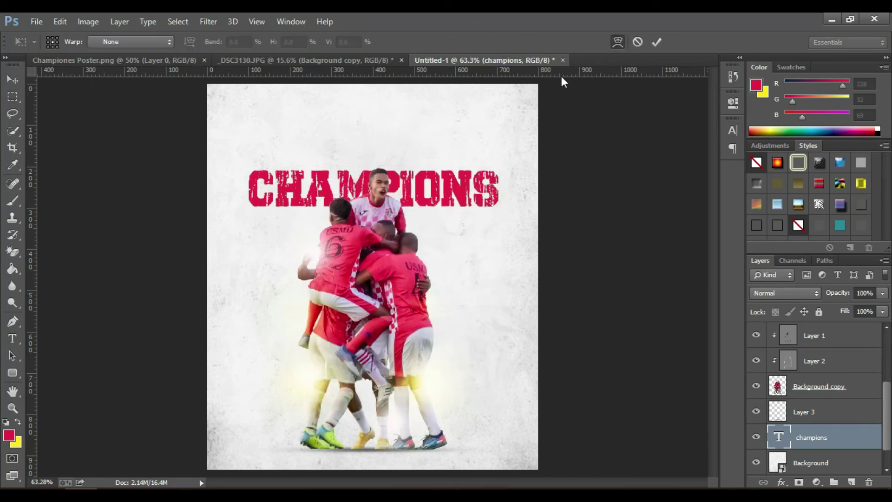
pyautogui.click(130, 41)
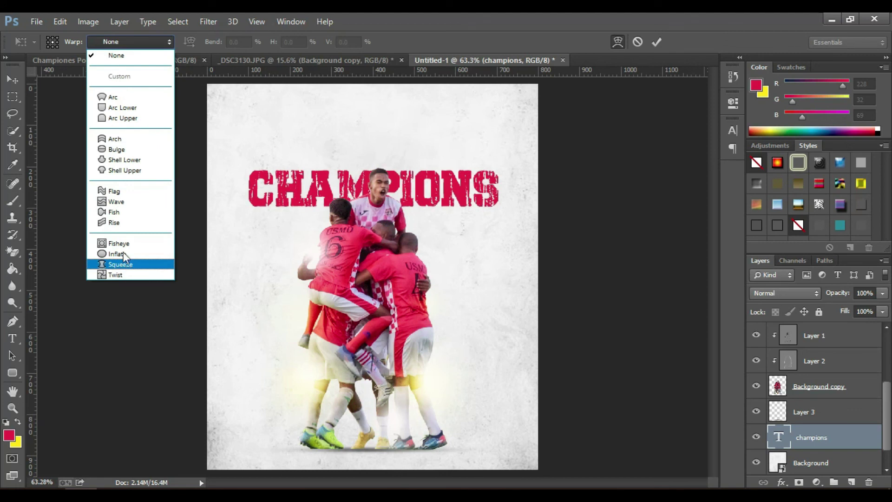
pyautogui.click(116, 223)
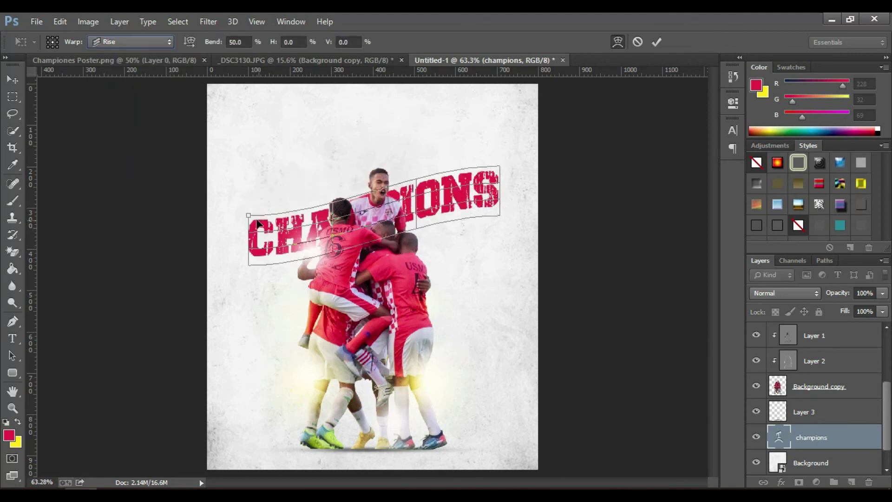
pyautogui.moveTo(248, 215); pyautogui.dragTo(242, 202)
pyautogui.moveTo(424, 211); pyautogui.dragTo(428, 199)
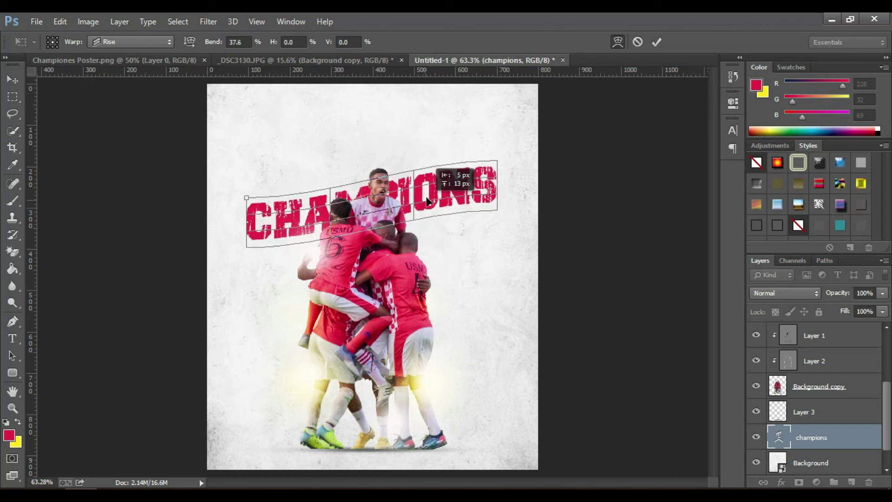
pyautogui.moveTo(428, 200); pyautogui.dragTo(426, 199)
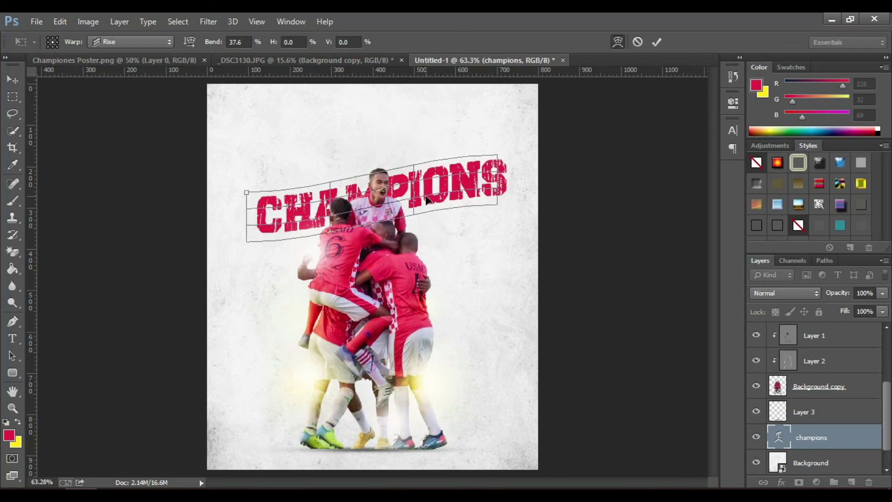
pyautogui.click(656, 42)
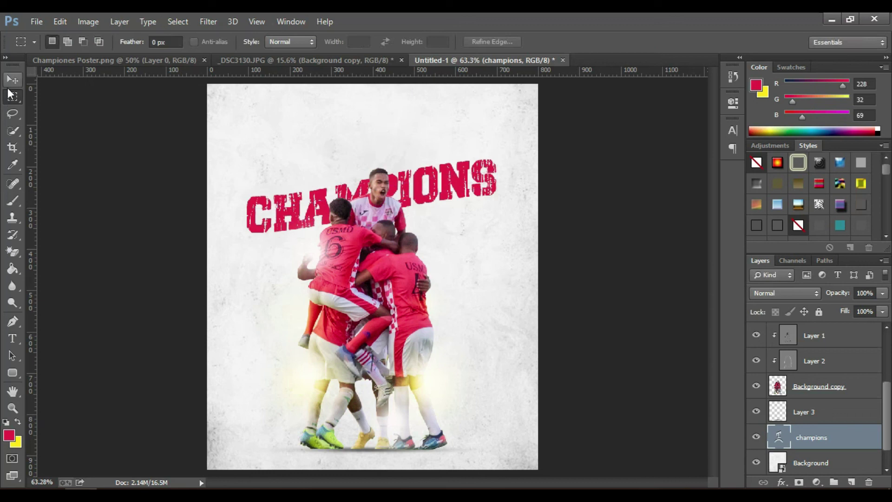
# Scale the warped CHAMPIONS headline up to about 109.61%
pyautogui.rightClick(320, 201)
pyautogui.click(360, 335)
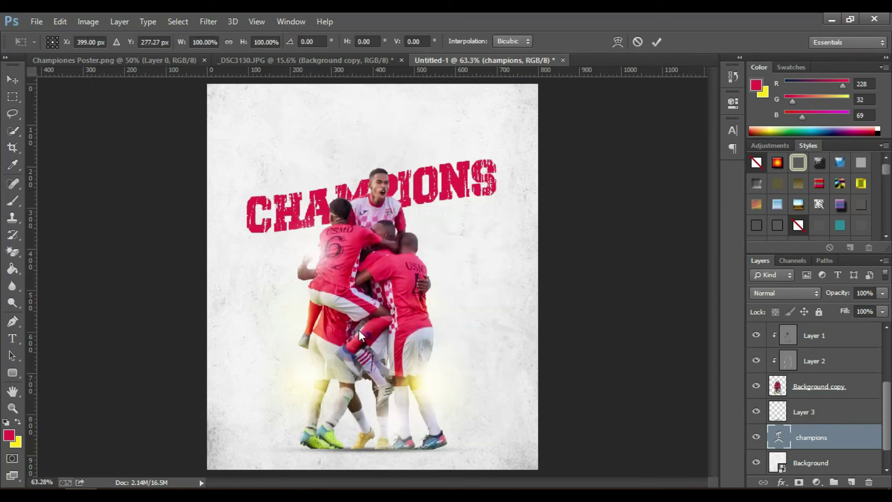
pyautogui.moveTo(497, 154); pyautogui.dragTo(511, 147)
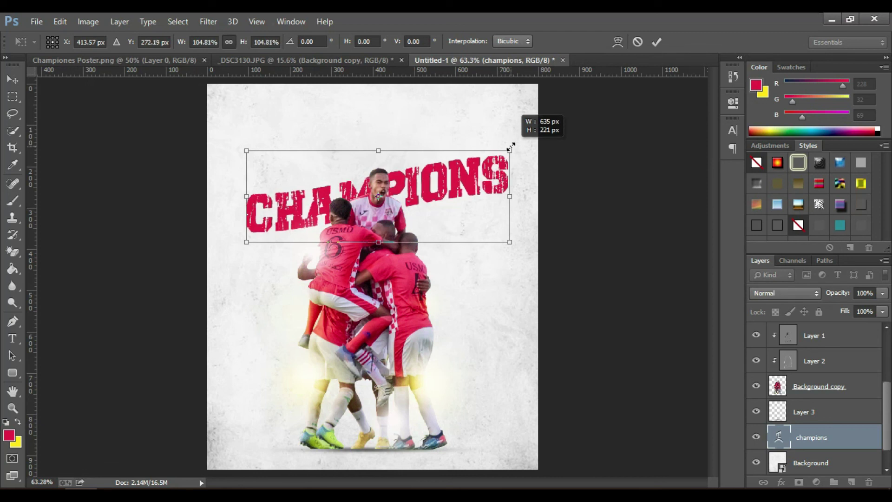
pyautogui.moveTo(246, 242); pyautogui.dragTo(242, 249)
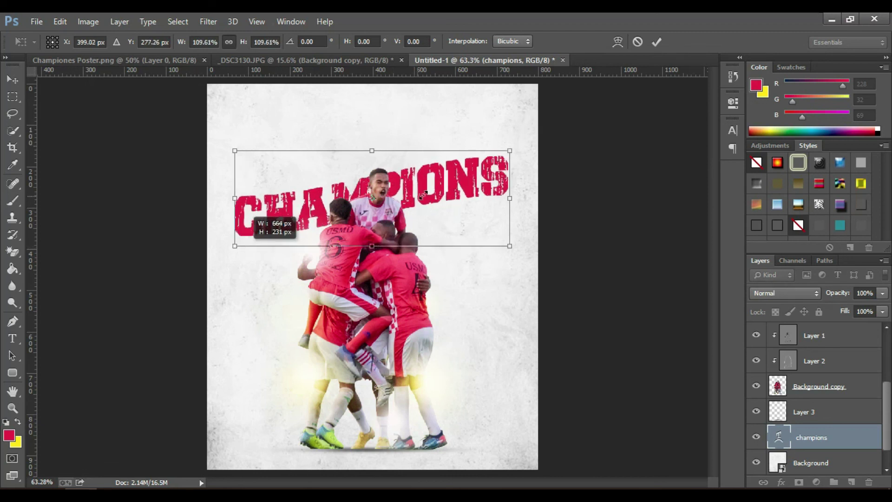
pyautogui.press('Return')
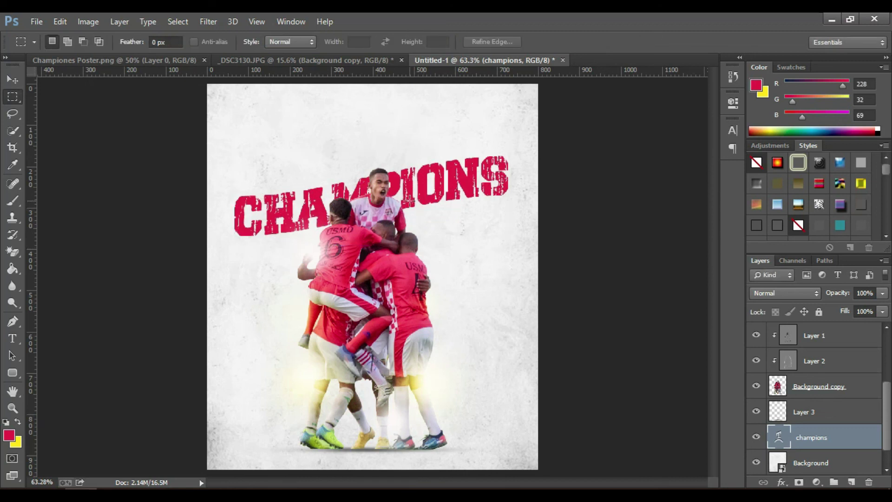
# Duplicate the CHAMPIONS layer and move the copy above the original
pyautogui.rightClick(820, 437)
pyautogui.click(635, 80)
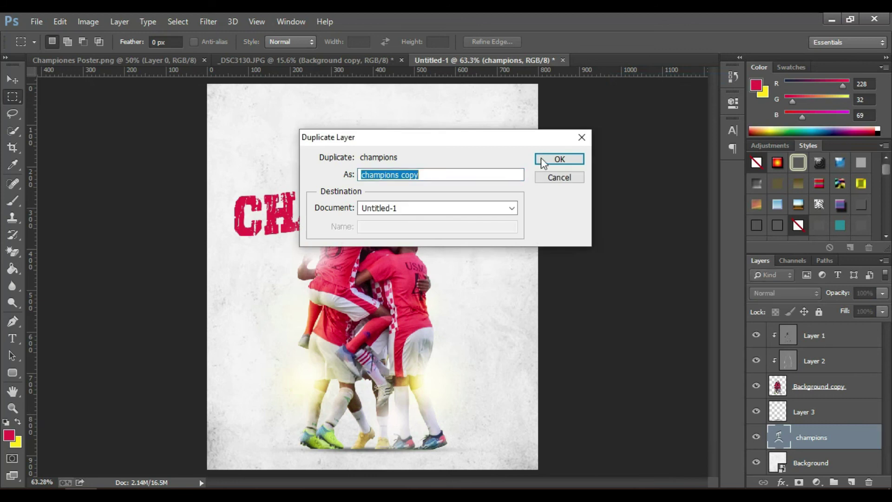
pyautogui.click(550, 158)
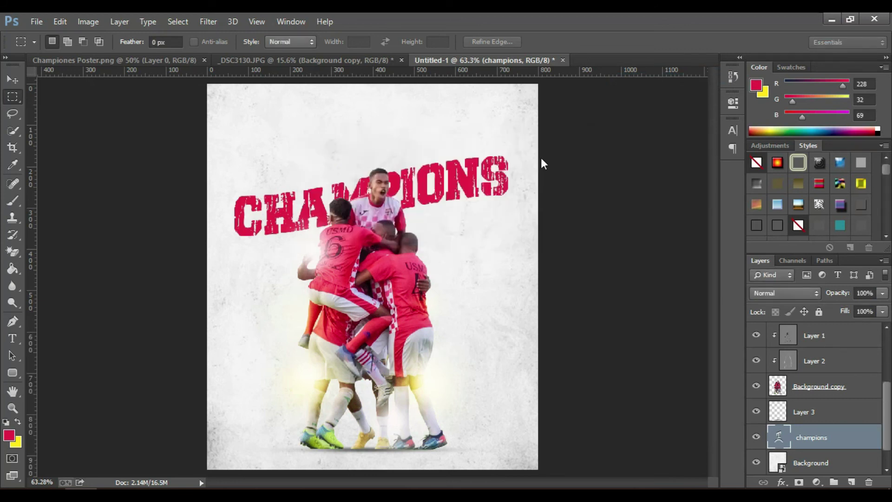
pyautogui.click(13, 79)
pyautogui.moveTo(356, 220); pyautogui.dragTo(354, 176)
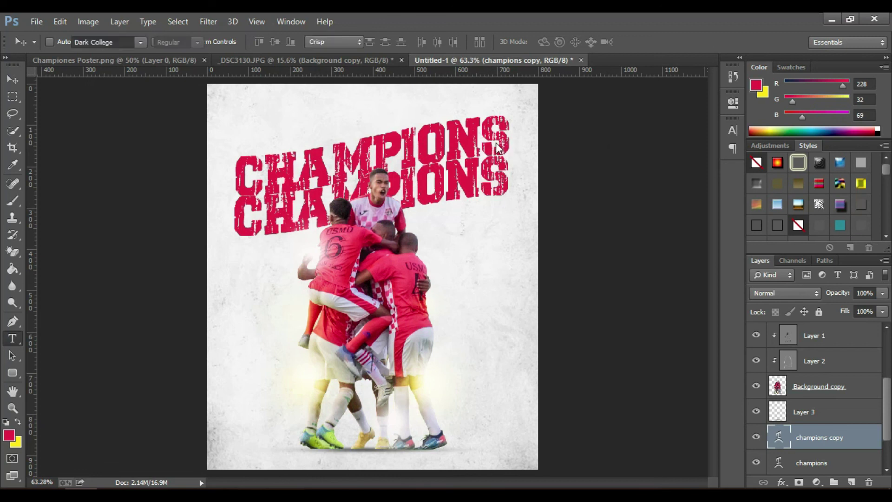
# Retype the copy as 'WE ARE THE' and colour it near-black 111111
pyautogui.moveTo(497, 148); pyautogui.dragTo(229, 173)
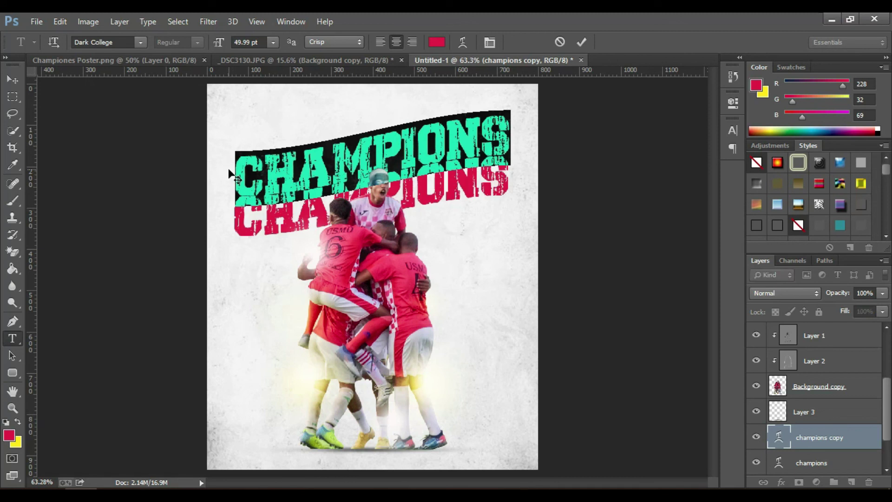
pyautogui.write('WE ARE')
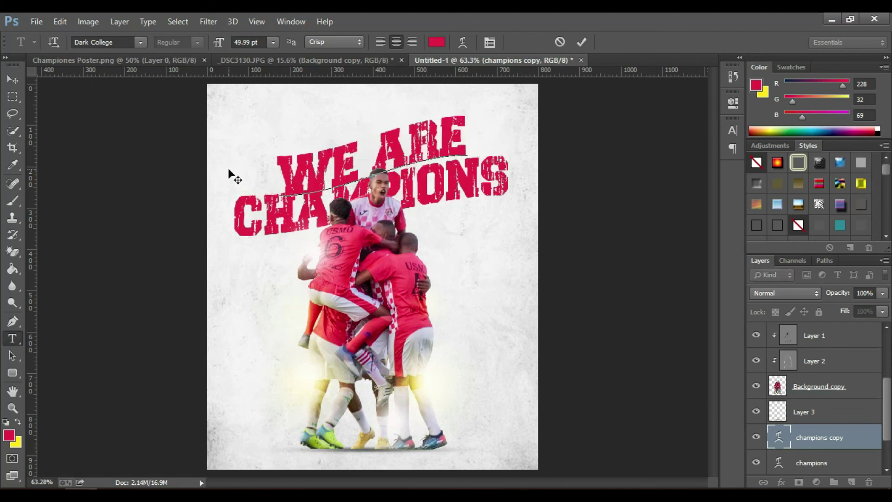
pyautogui.write(' THE')
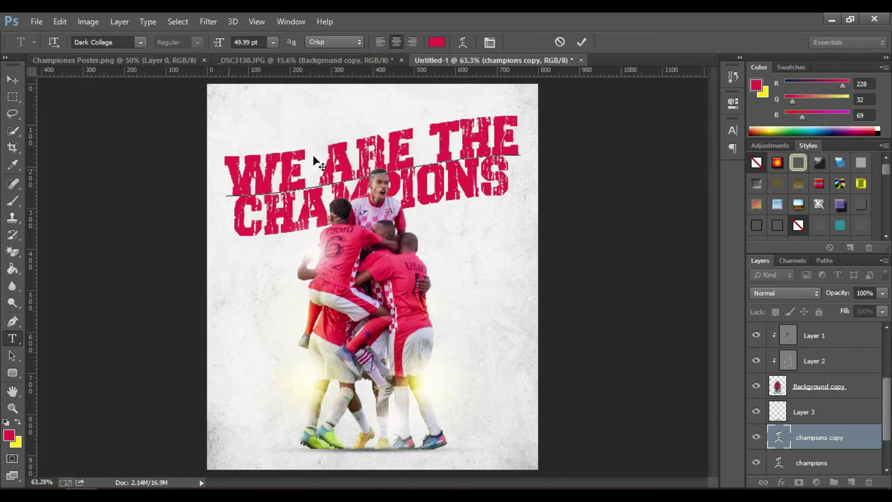
pyautogui.tripleClick(396, 150)
pyautogui.click(435, 44)
pyautogui.moveTo(591, 322); pyautogui.dragTo(588, 333)
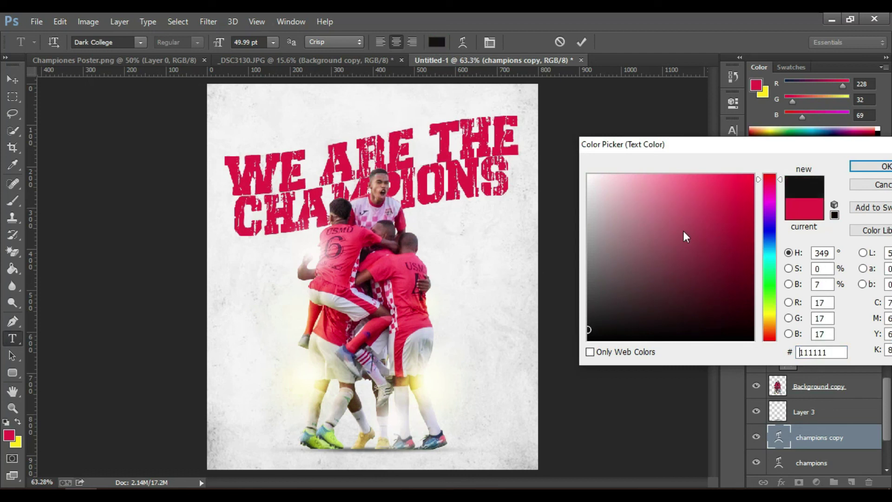
pyautogui.click(854, 167)
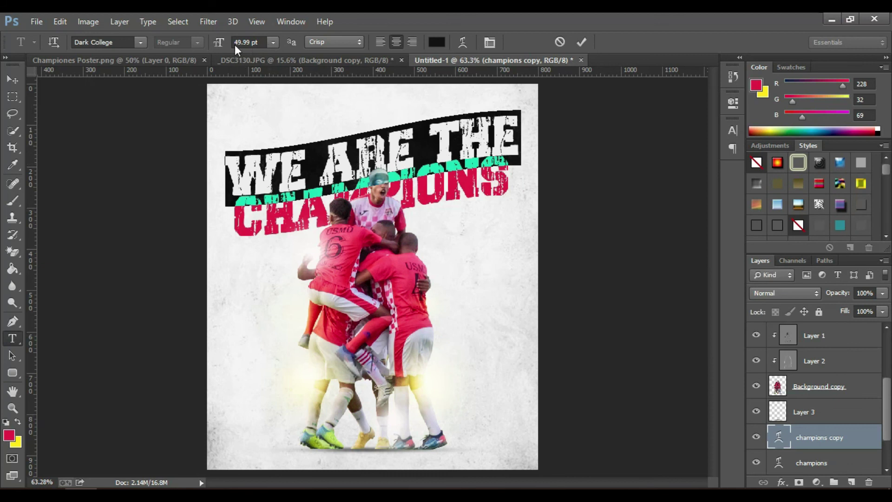
# Reduce the WE ARE THE font size to about 25 pt and commit the text
pyautogui.moveTo(229, 44); pyautogui.dragTo(205, 45)
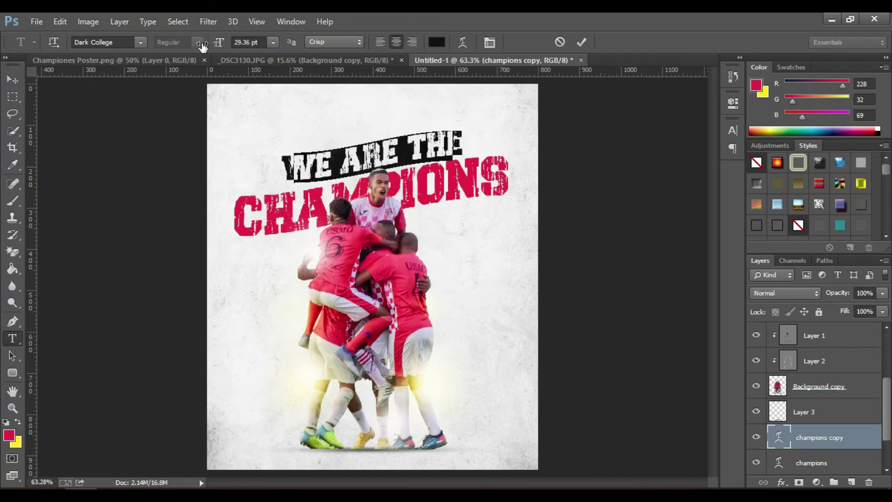
pyautogui.moveTo(217, 44); pyautogui.dragTo(212, 45)
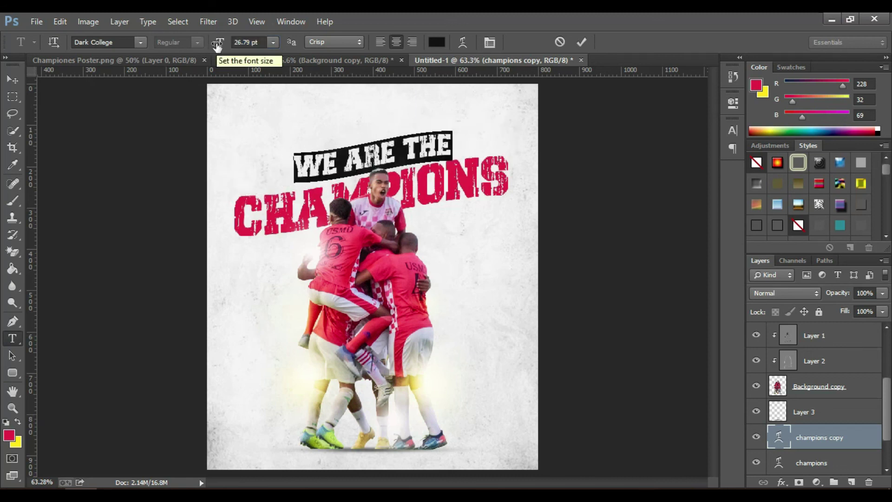
pyautogui.moveTo(217, 45); pyautogui.dragTo(210, 45)
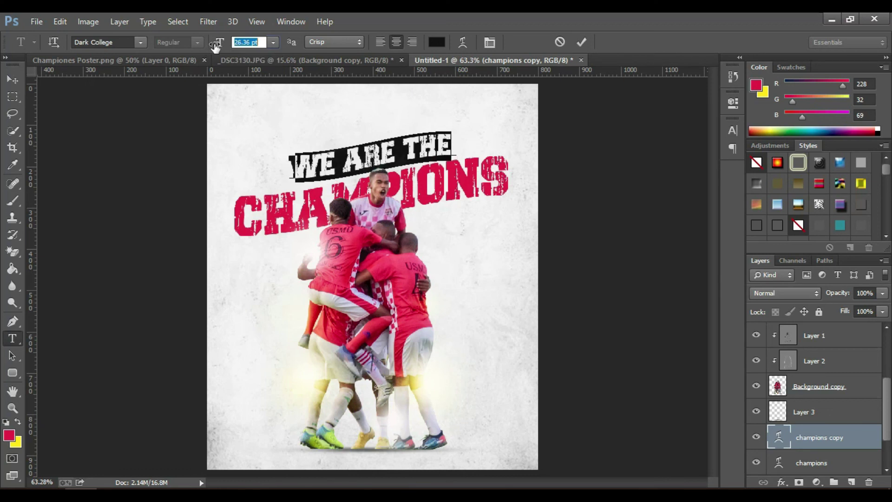
pyautogui.click(13, 97)
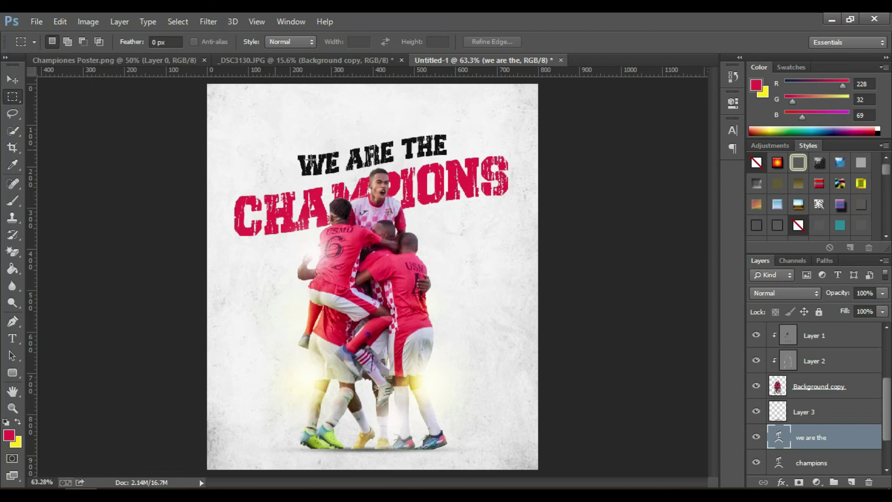
# Give WE ARE THE a Rise warp, raising the bend from 37.6% to about 44.5%
pyautogui.rightClick(309, 159)
pyautogui.click(341, 287)
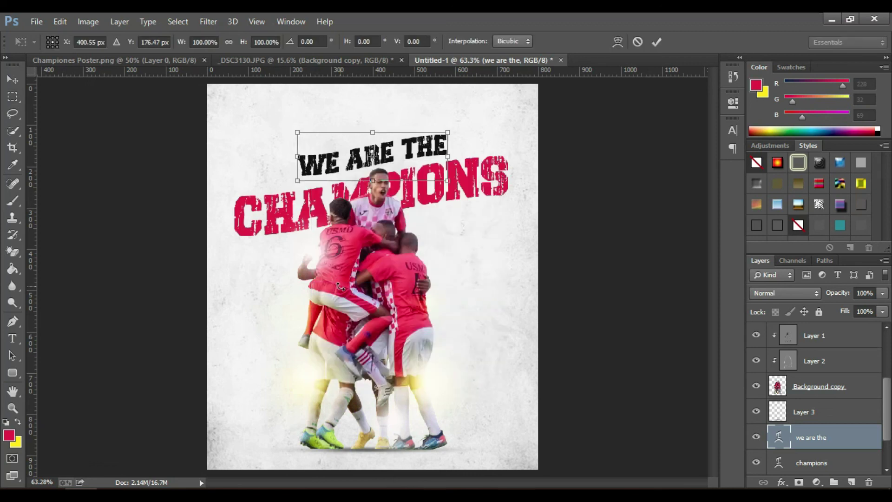
pyautogui.click(613, 45)
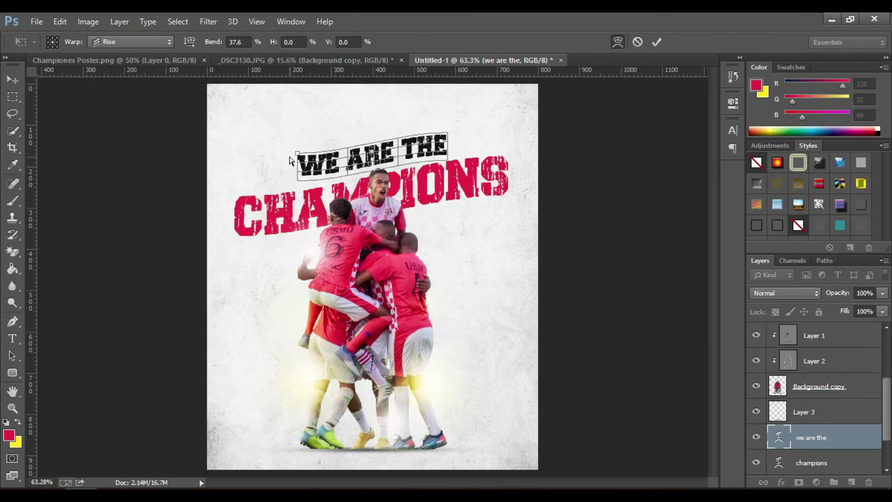
pyautogui.moveTo(217, 45); pyautogui.dragTo(260, 57)
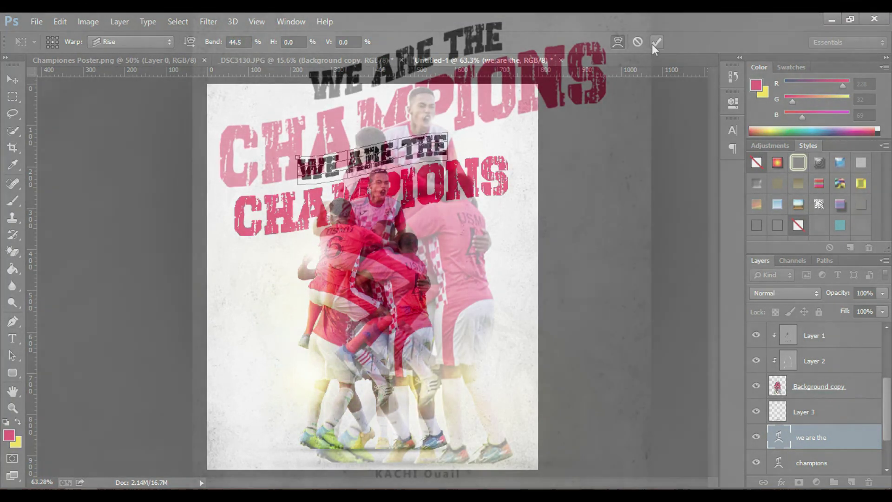
# Commit the Rise warp on the WE ARE THE line
pyautogui.click(653, 42)
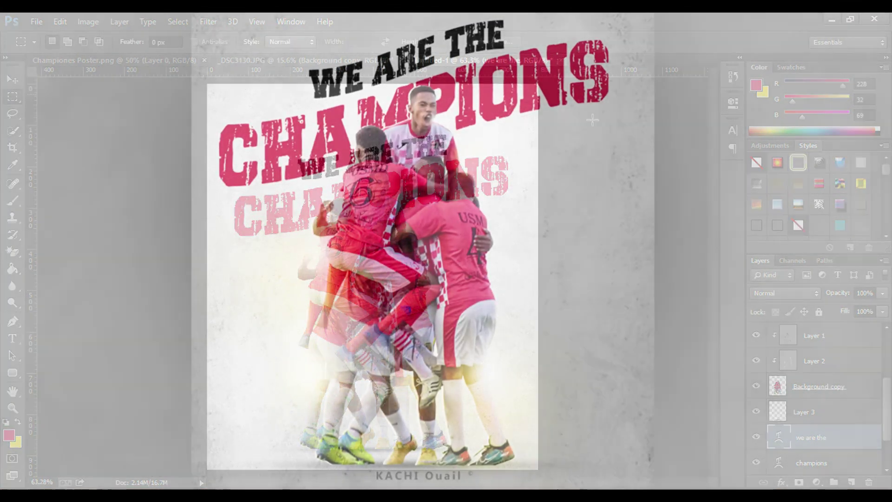